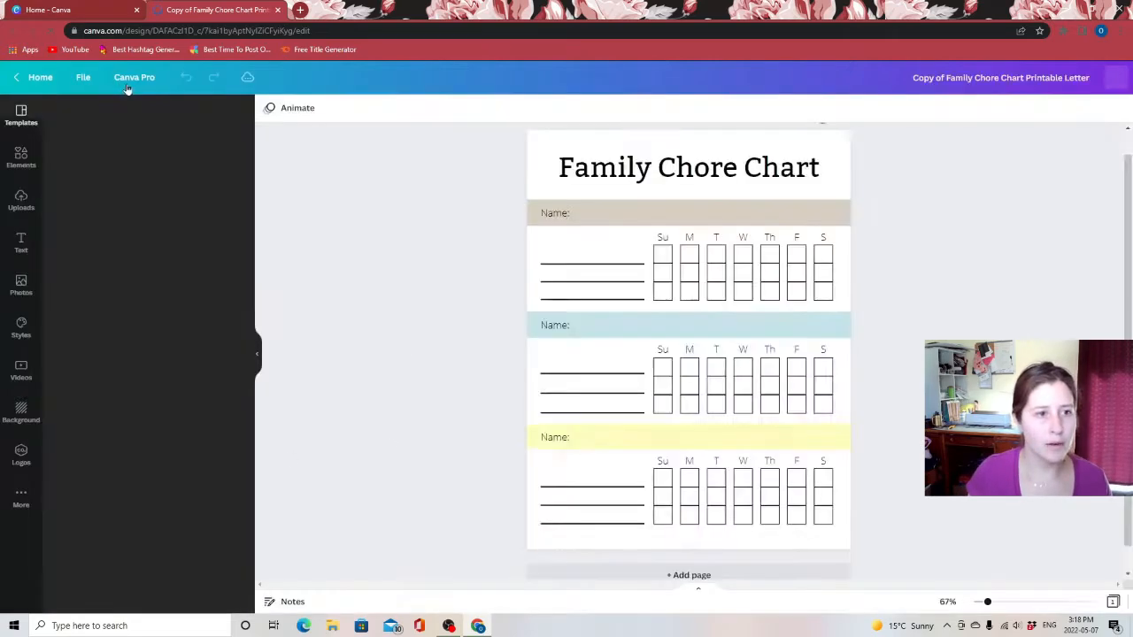
Resize the chore chart design to a custom size of 5.5 × 8.5 inches
left_click(134, 77)
left_click(129, 147)
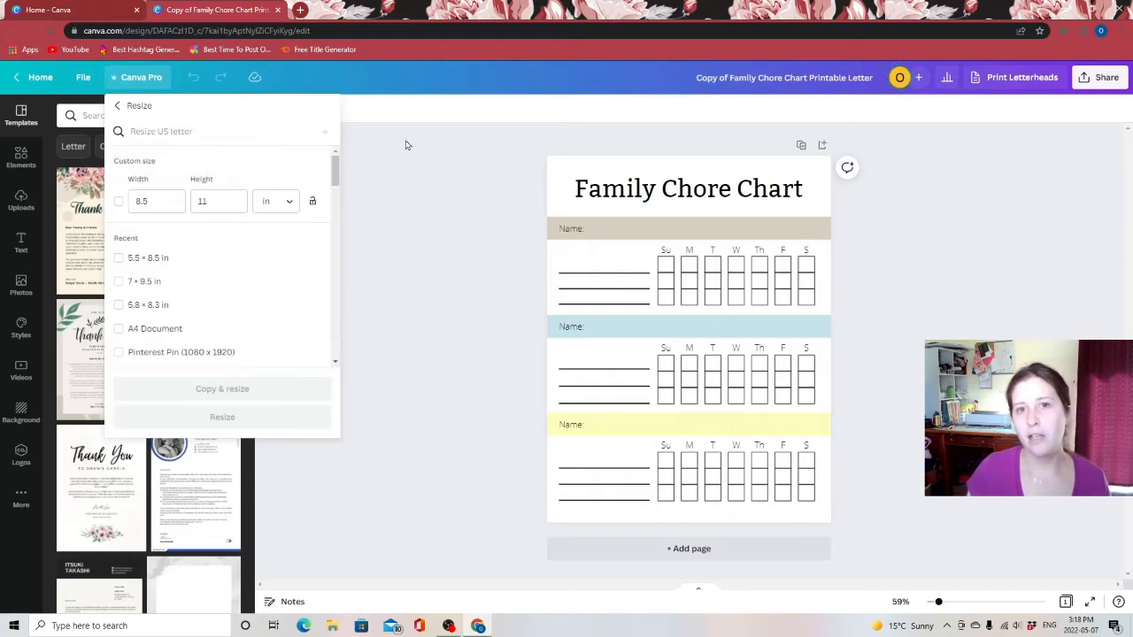
left_click_drag(179, 205, 80, 212)
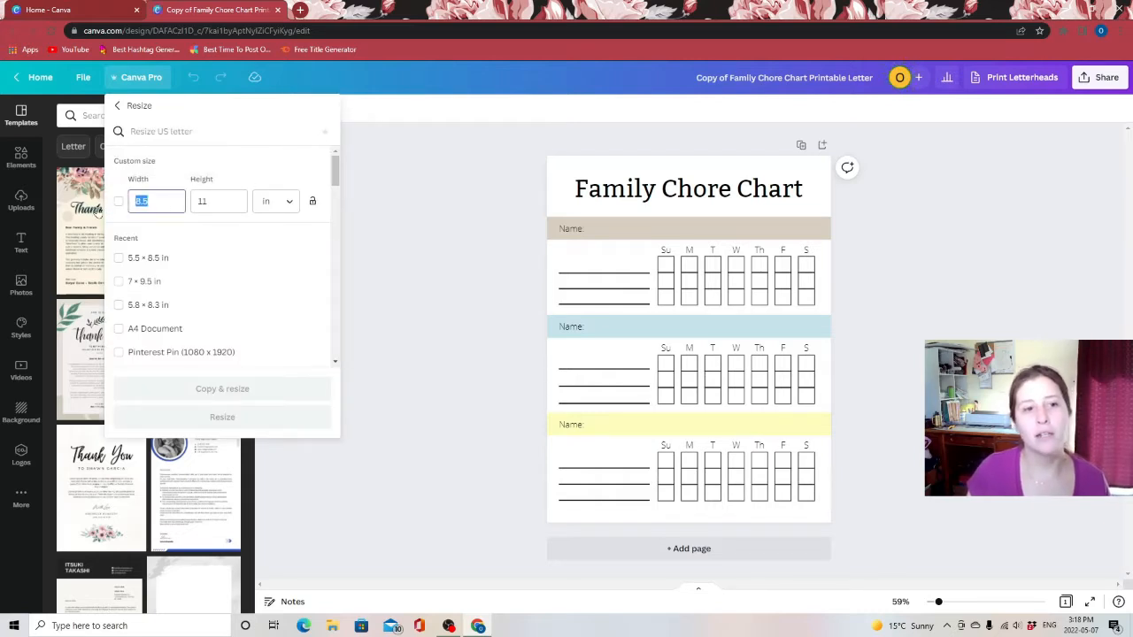
mouse_move(158, 205)
left_mouse_down()
mouse_move(139, 207)
mouse_move(159, 203)
left_mouse_up()
left_click(140, 207)
key("BackSpace")
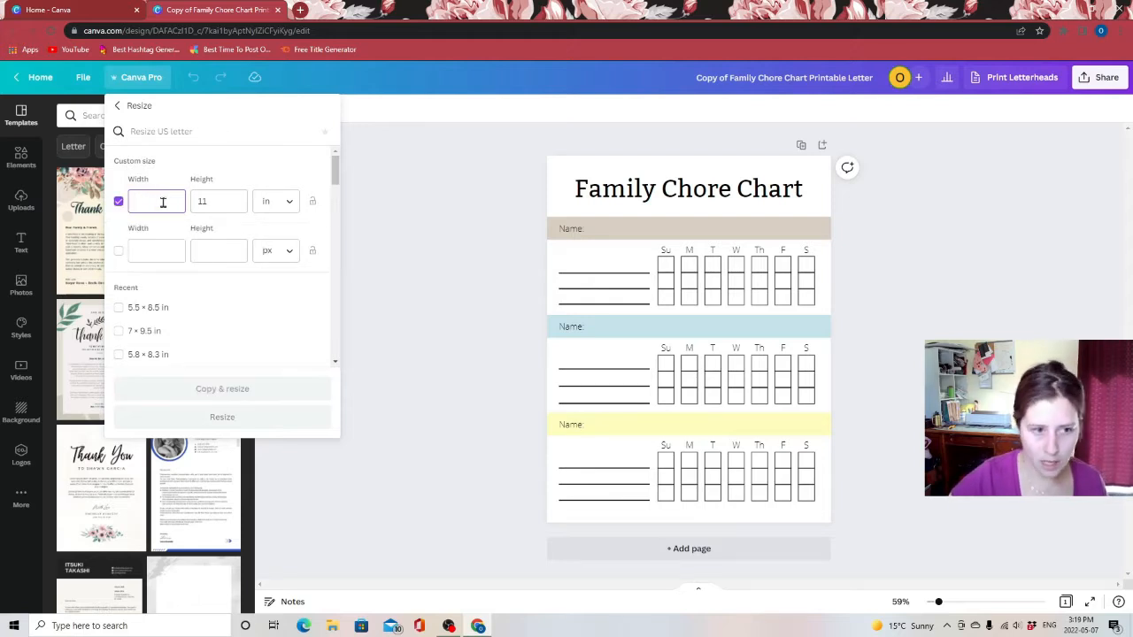
type("5.5")
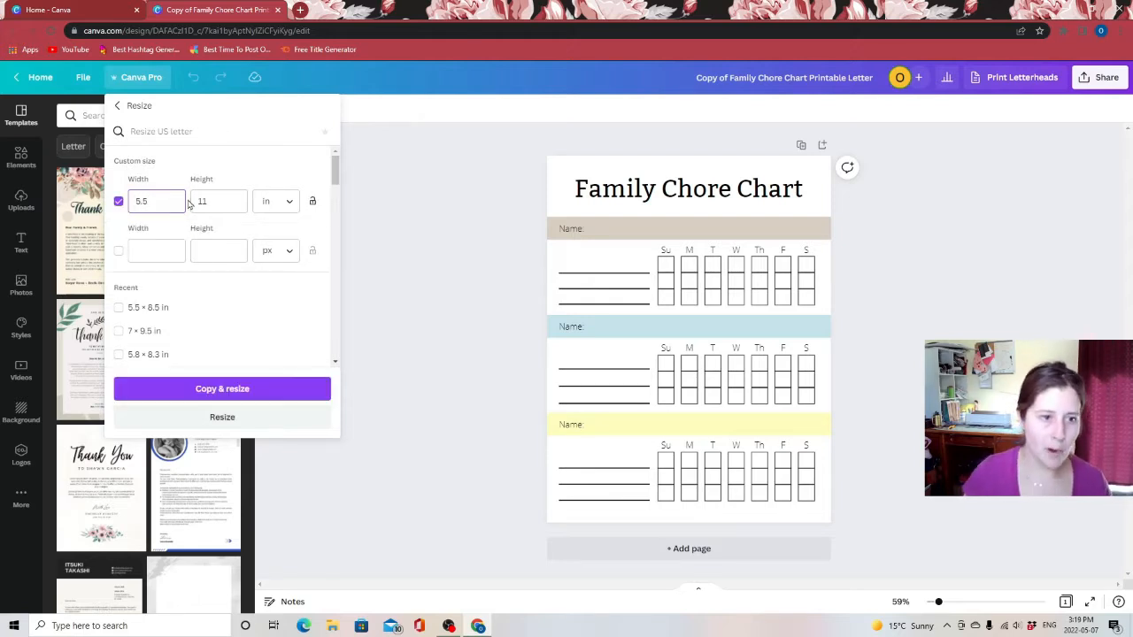
left_click(218, 201)
key("BackSpace")
key("BackSpace")
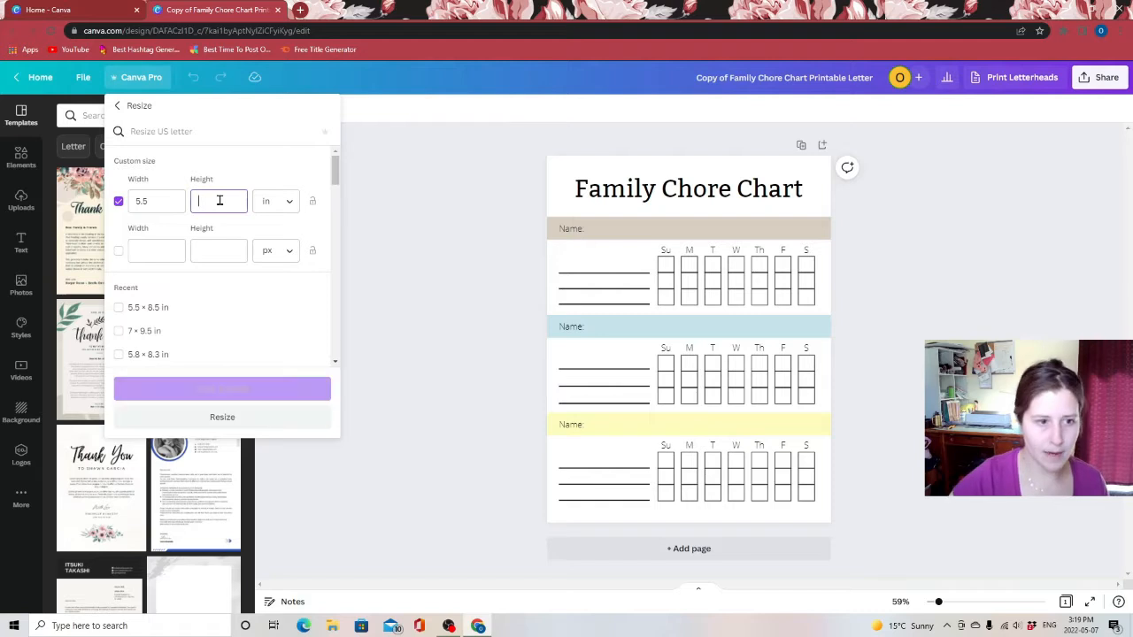
type("8.5")
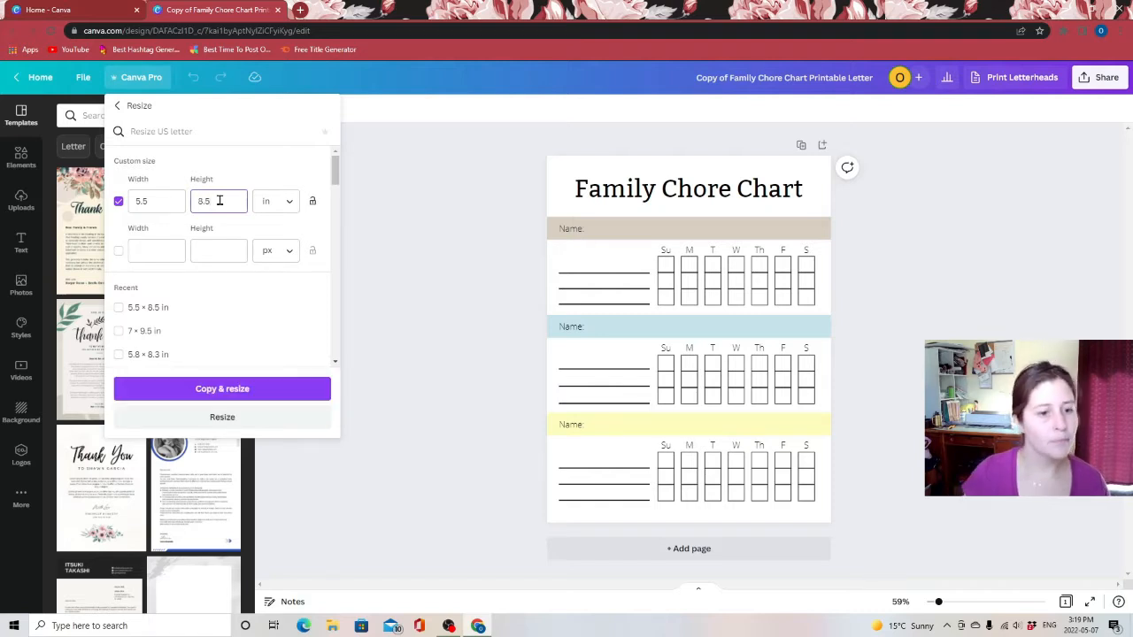
left_click(211, 419)
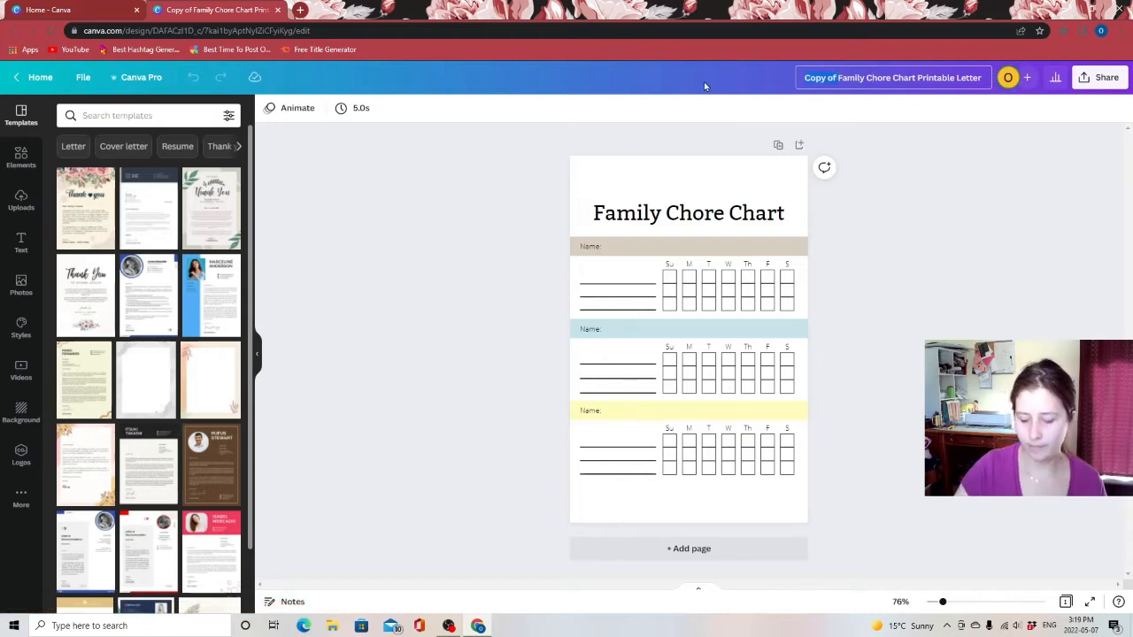
Rename the design to "Family Chore Chart Printable Half"
key("BackSpace")
left_click_drag(917, 75, 1073, 92)
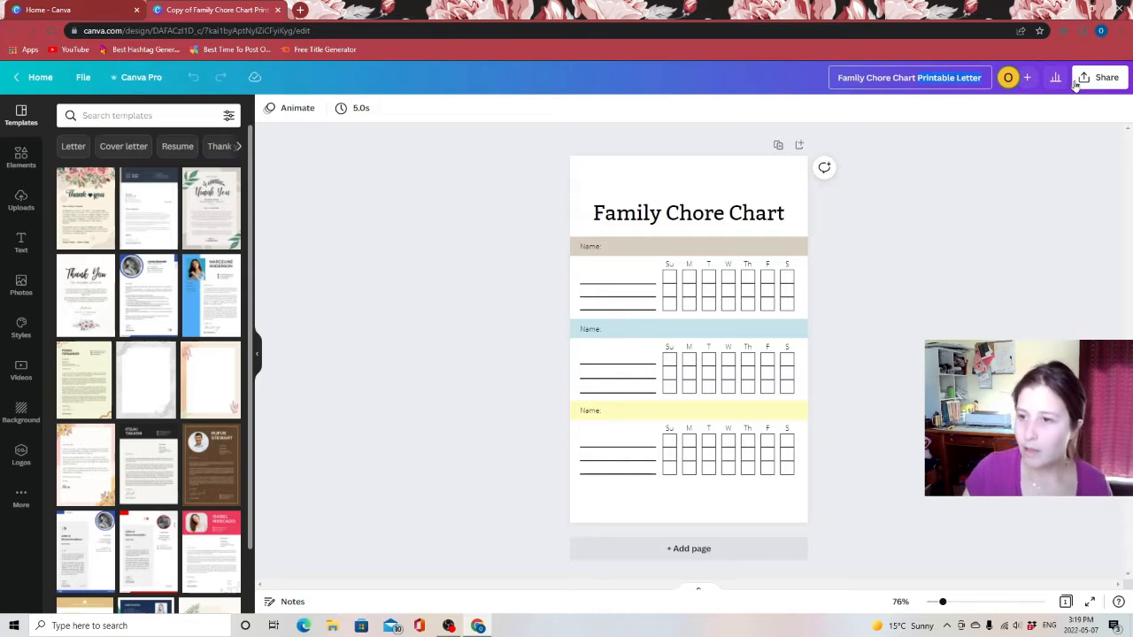
double_click(971, 79)
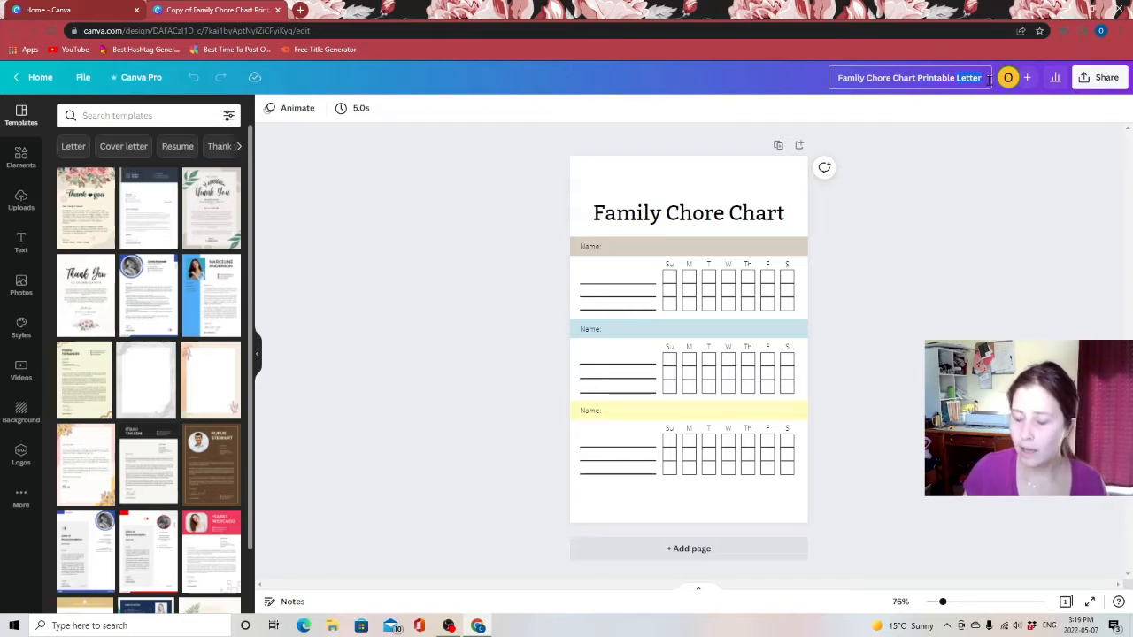
type("Half")
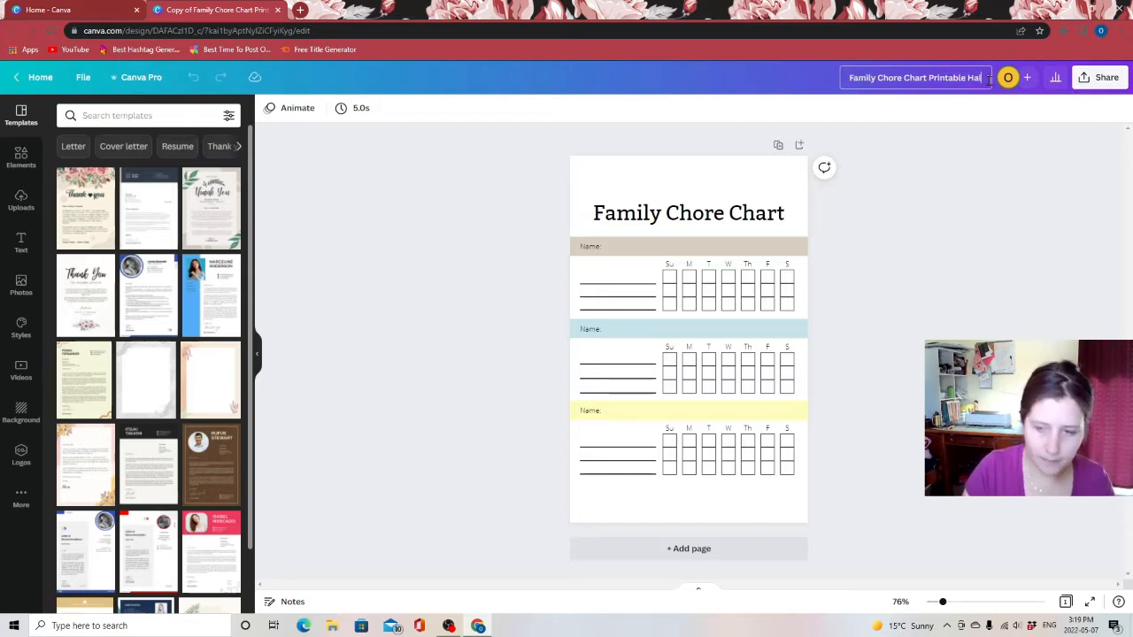
left_click(971, 265)
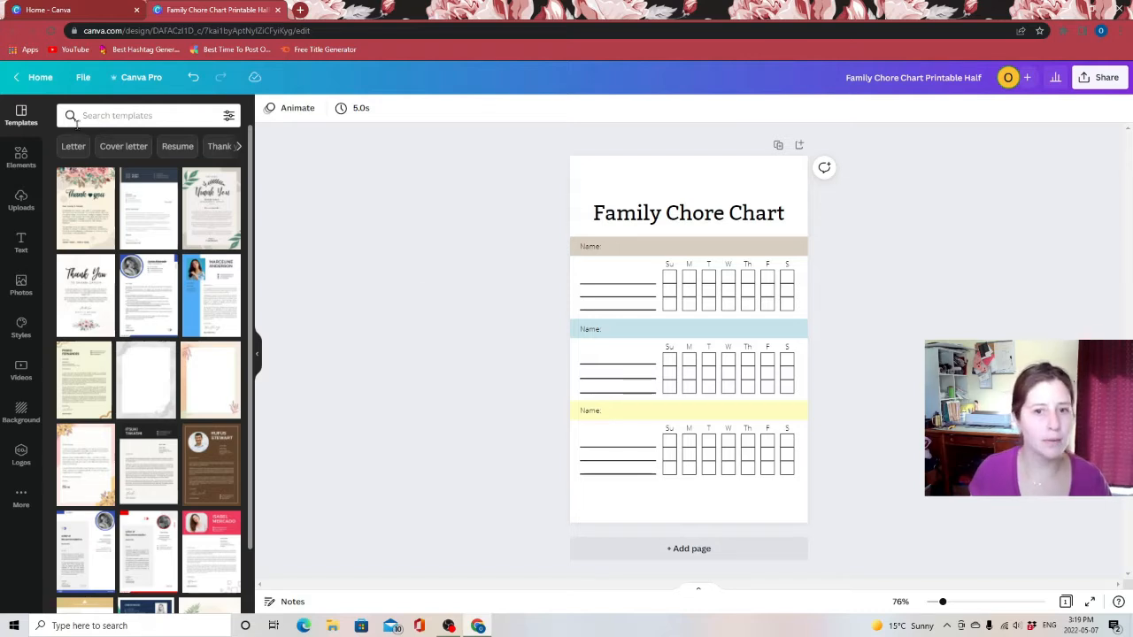
Return to the home page, make a copy of the Family Chore Chart Printable Letter design and open it
left_click(30, 80)
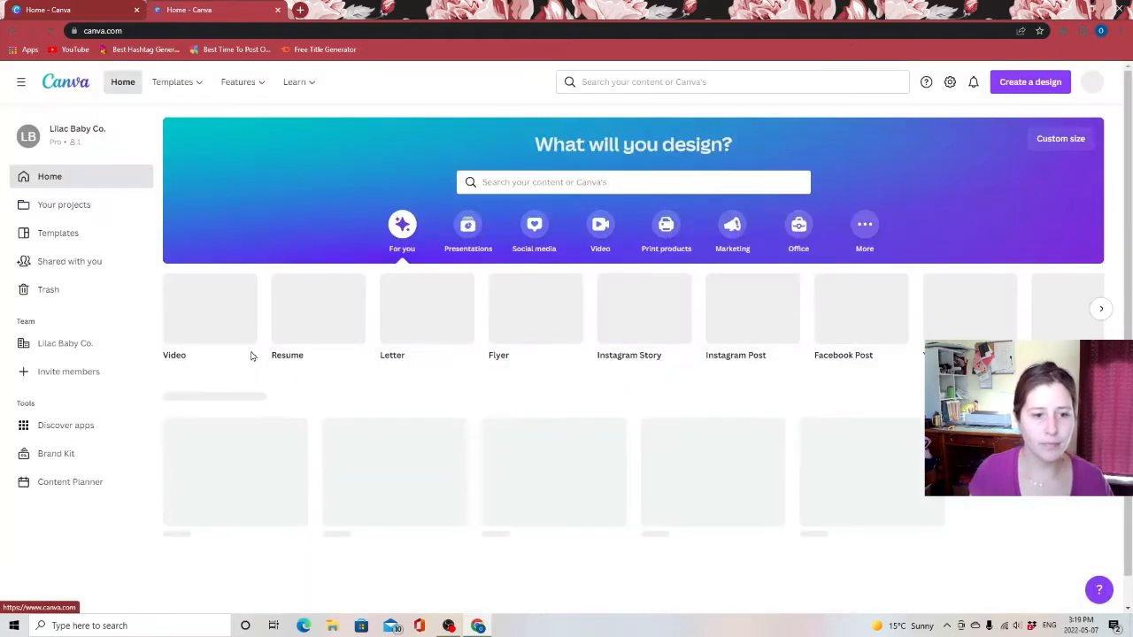
scroll(531, 363, "down", 3)
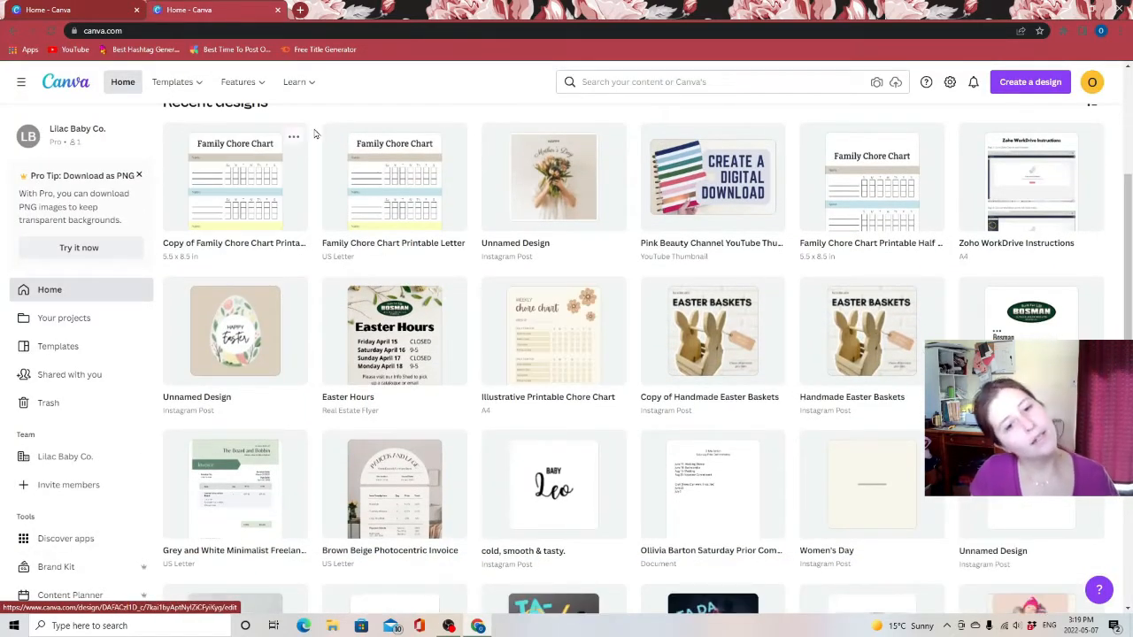
left_click(453, 136)
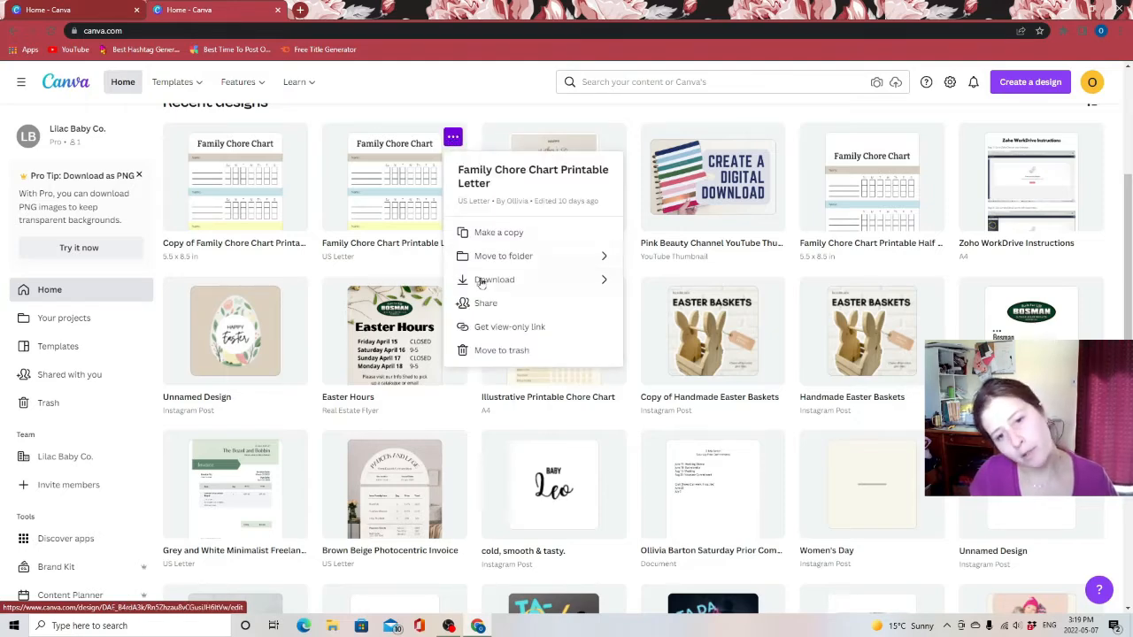
left_click(515, 232)
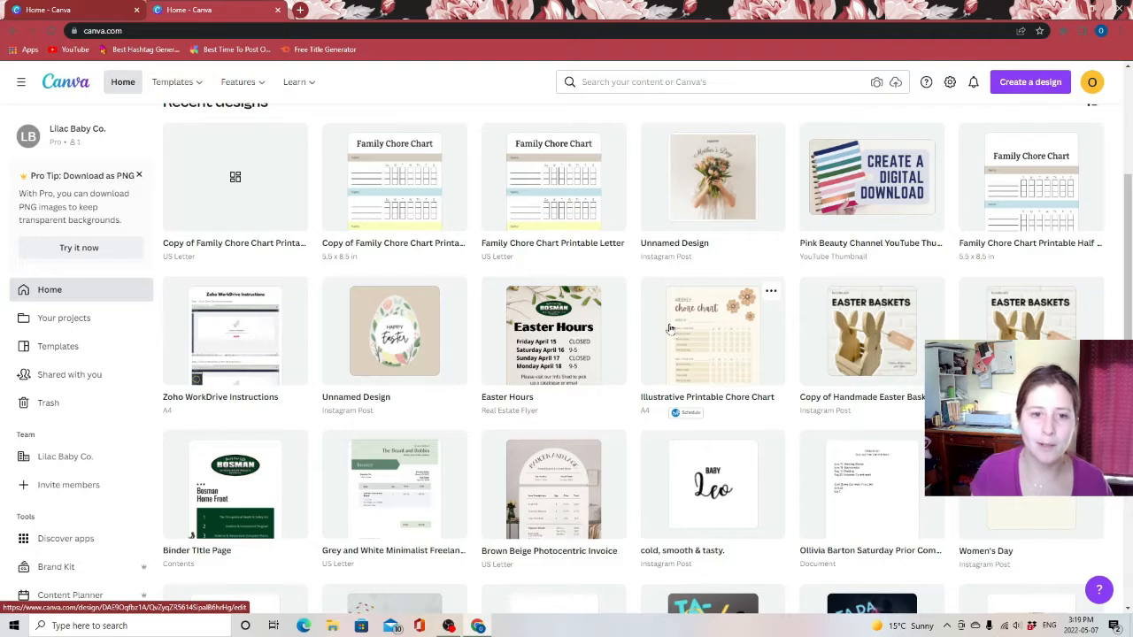
left_click(206, 212)
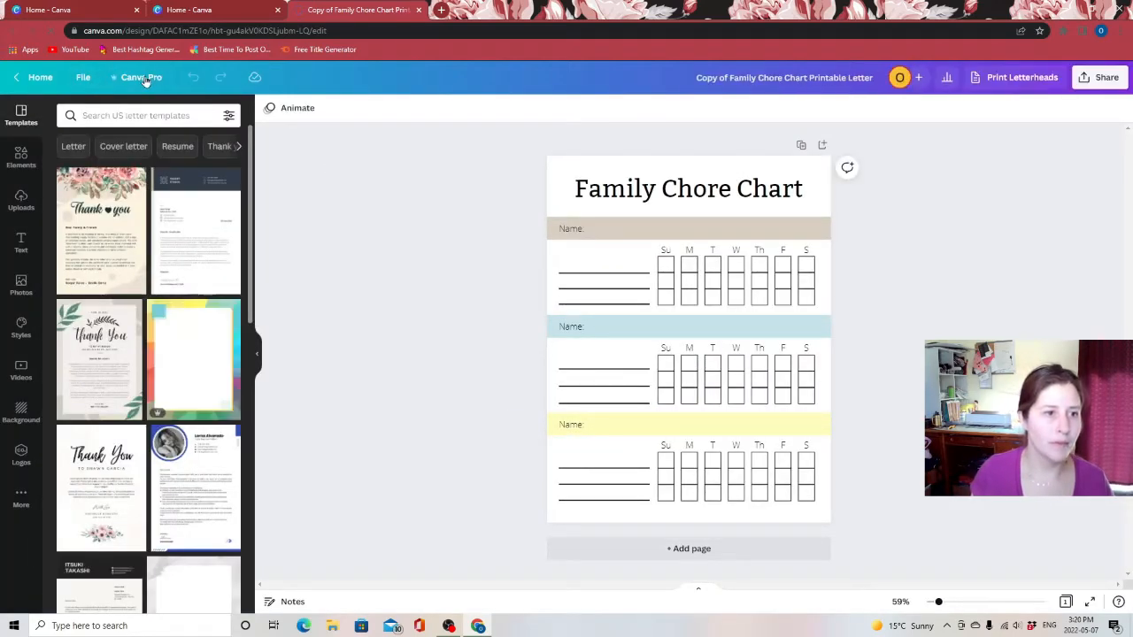
Copy and resize the design to the A4 Document size
left_click(139, 77)
left_click(125, 150)
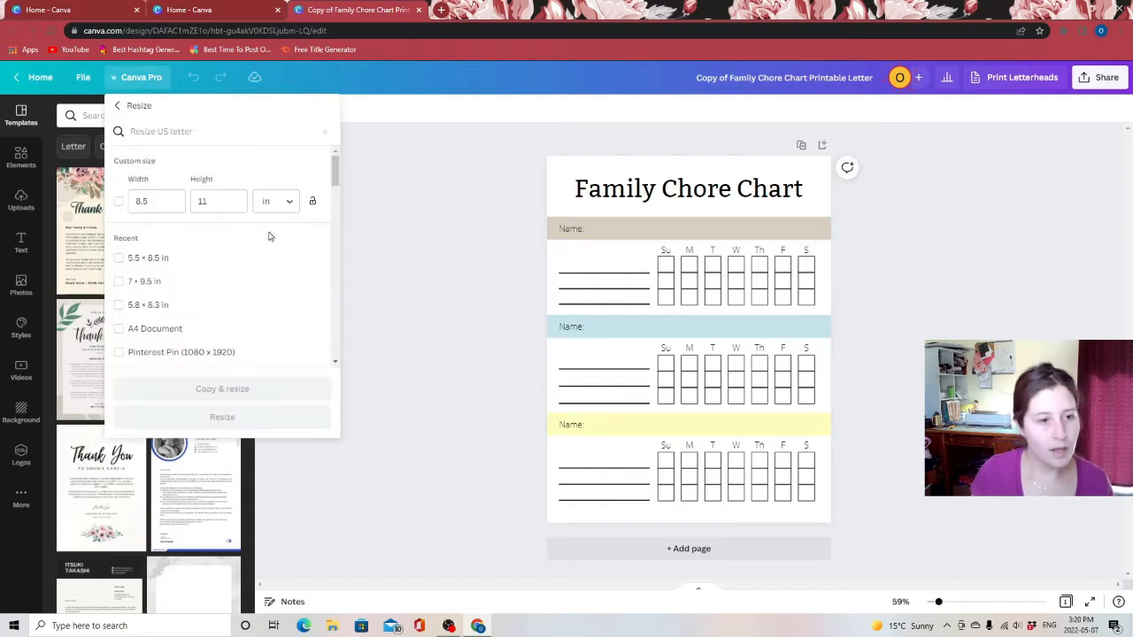
left_click(152, 331)
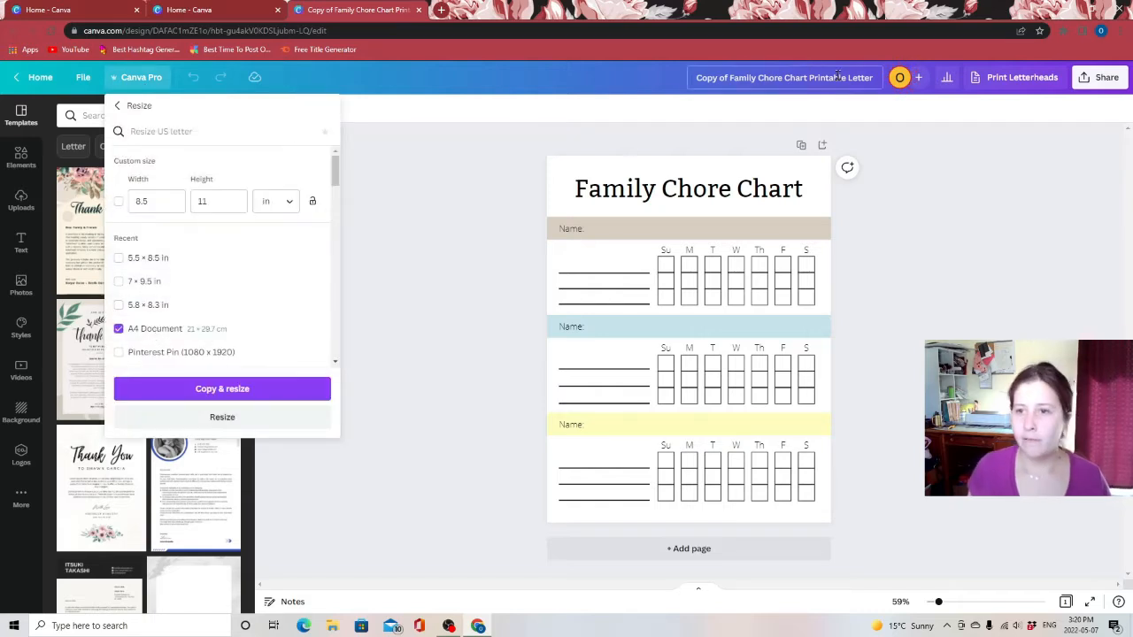
left_click(219, 383)
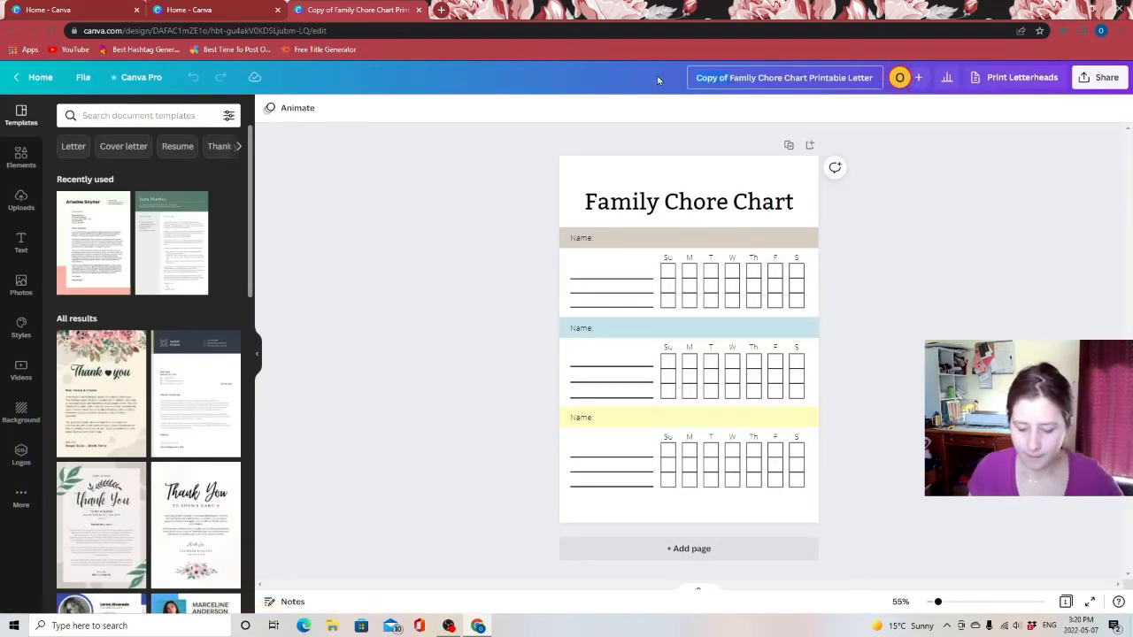
Rename the design to "Family Chore Chart Printable A4" and return home
key("BackSpace")
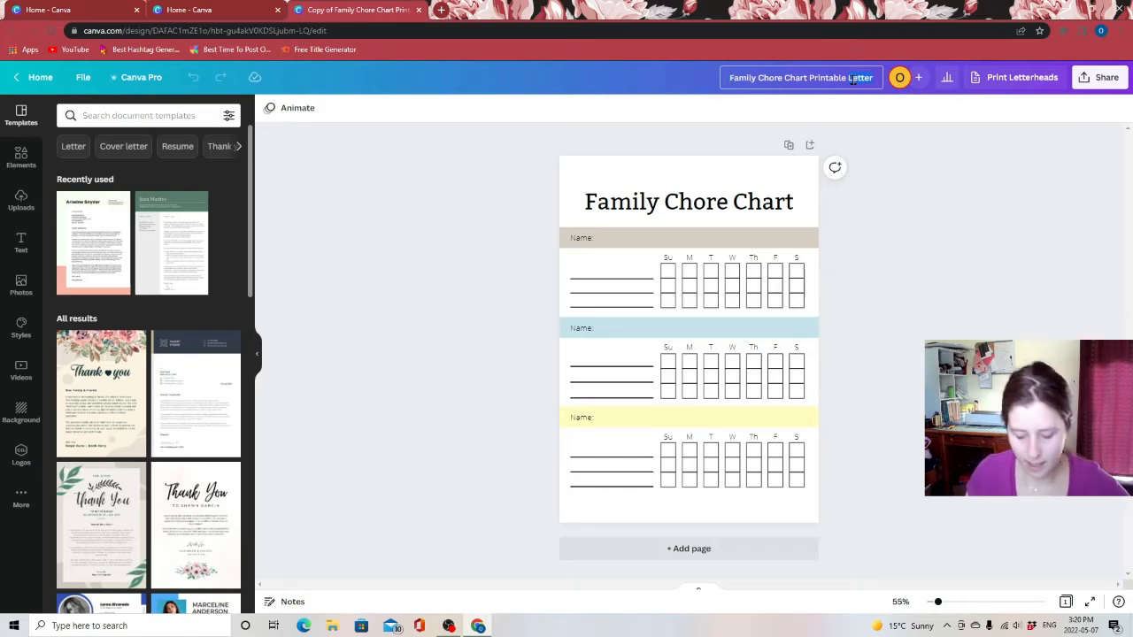
type("A4")
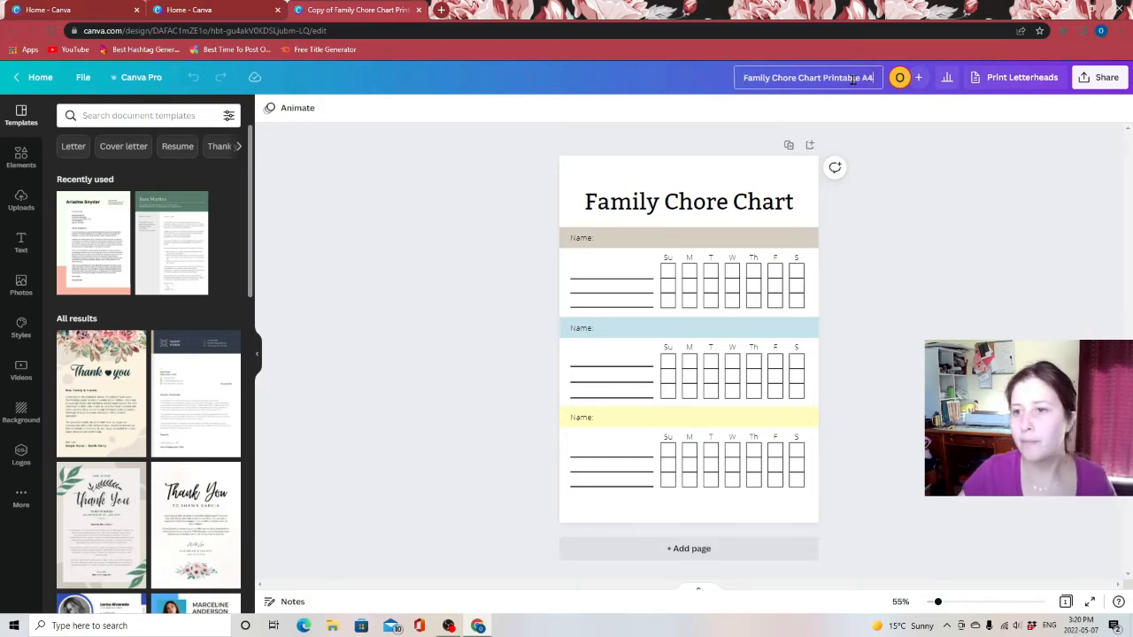
left_click(36, 77)
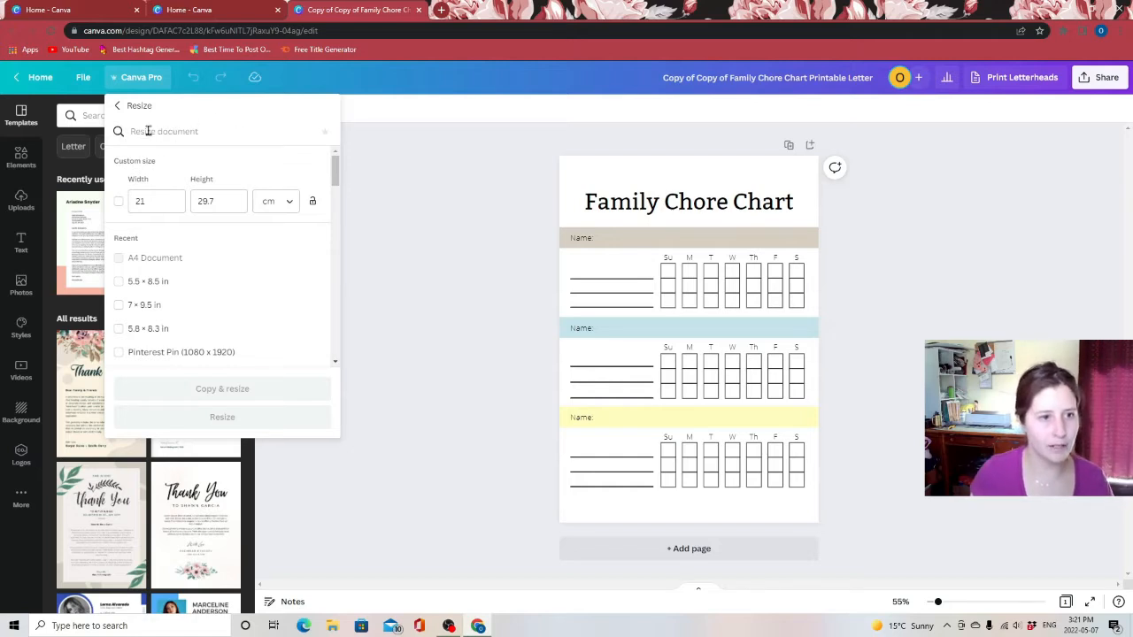
Resize the design to a custom 7 × 9.25 inch size, switching the units to inches
left_click(158, 201)
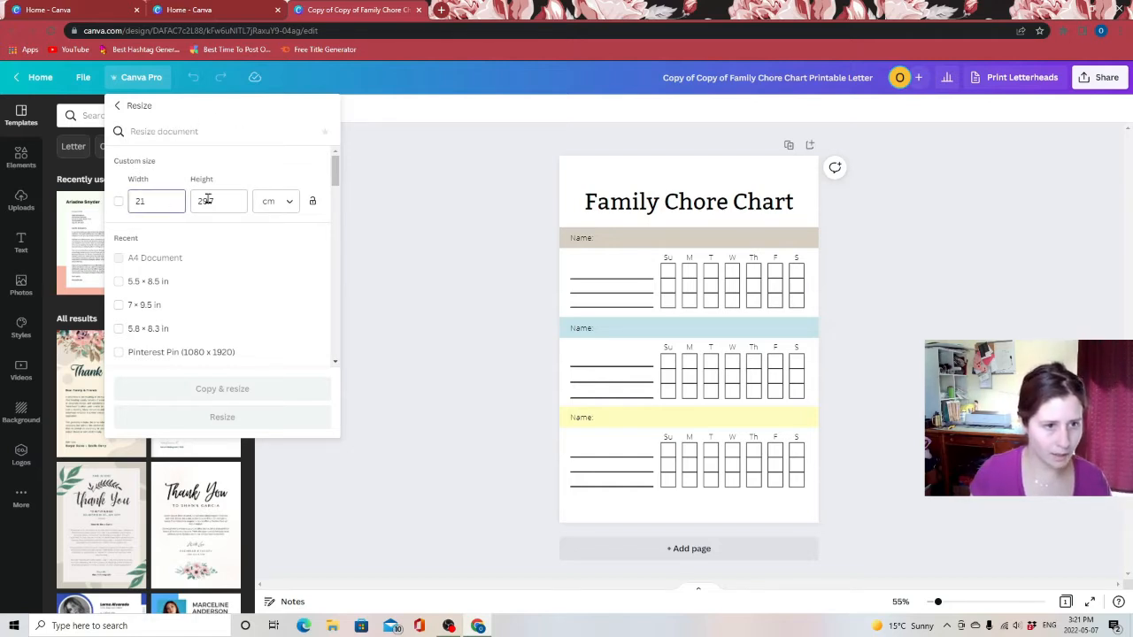
left_click(274, 201)
left_click(271, 260)
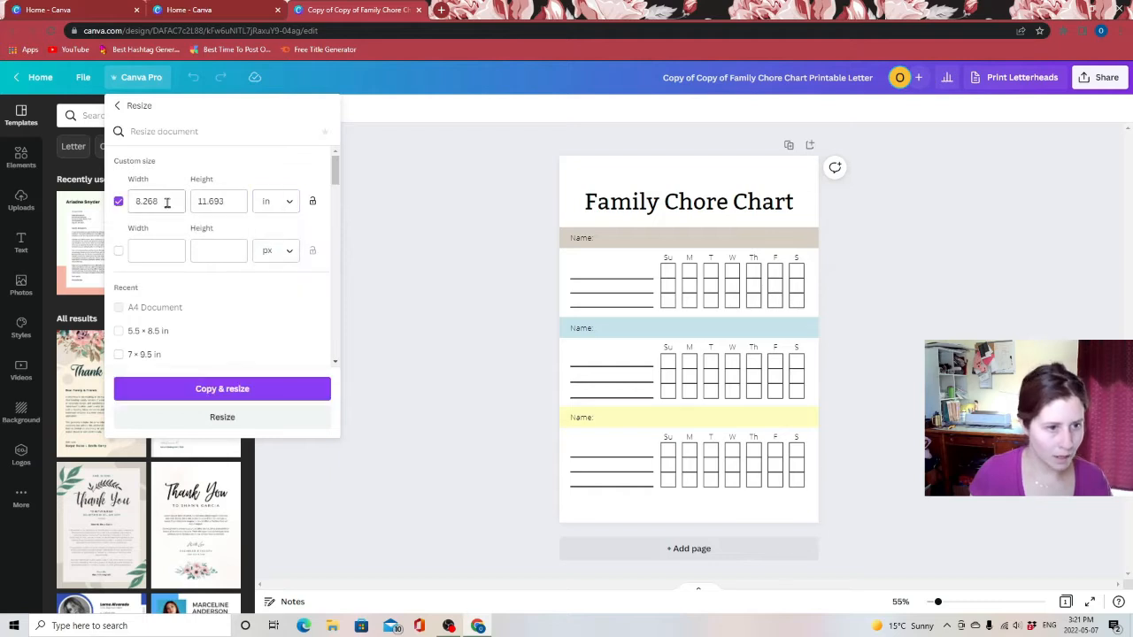
left_click(172, 201)
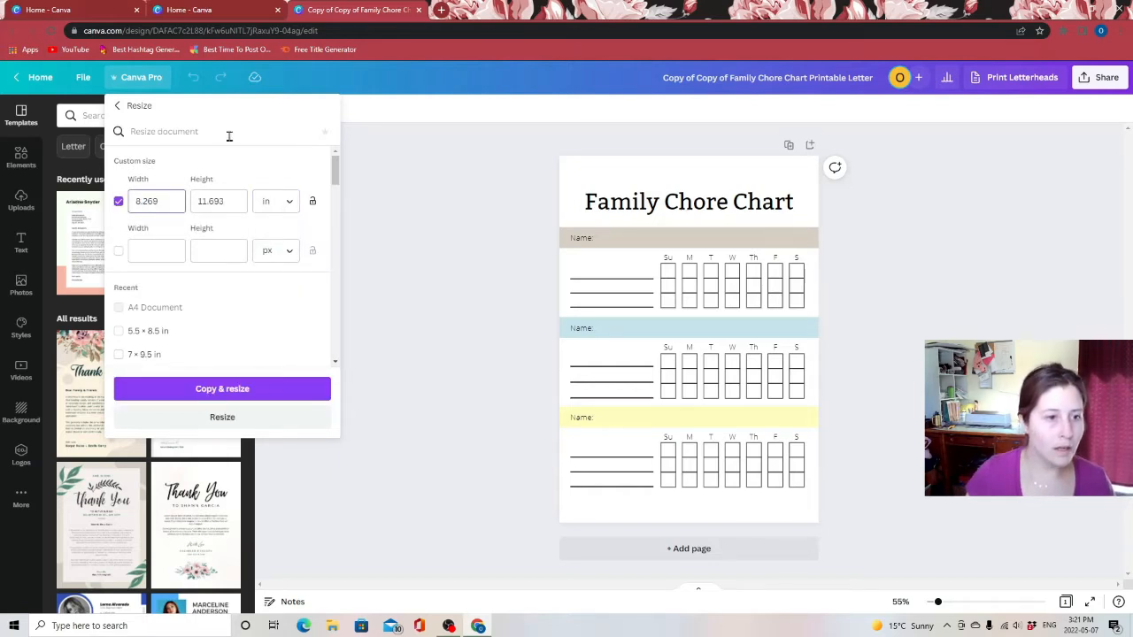
left_click_drag(164, 200, 106, 203)
type("7")
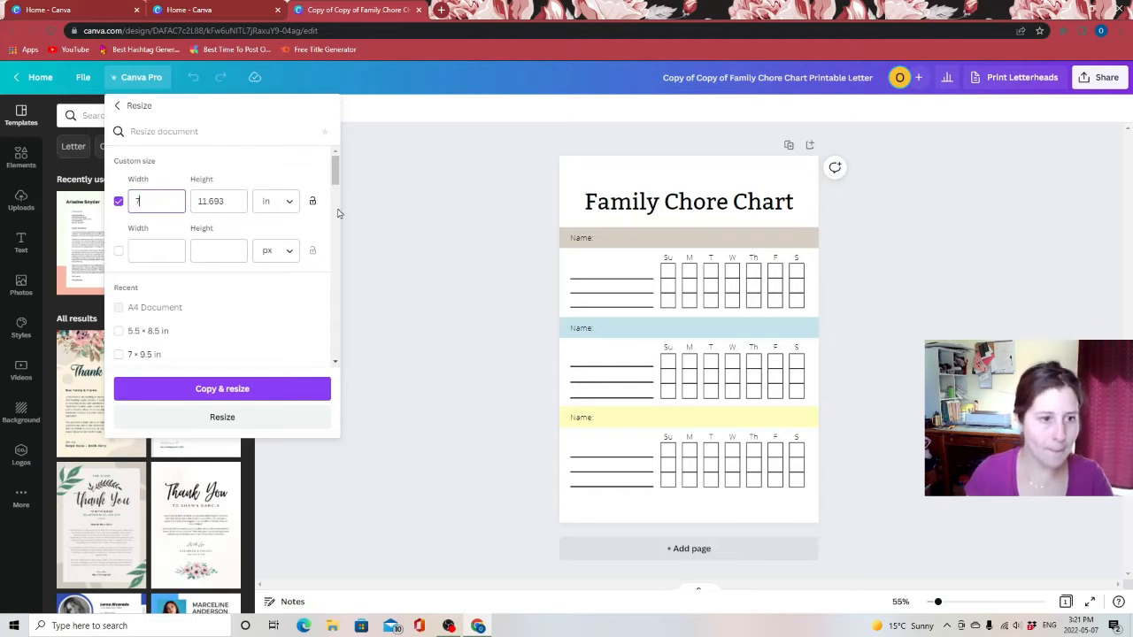
left_click_drag(228, 201, 171, 196)
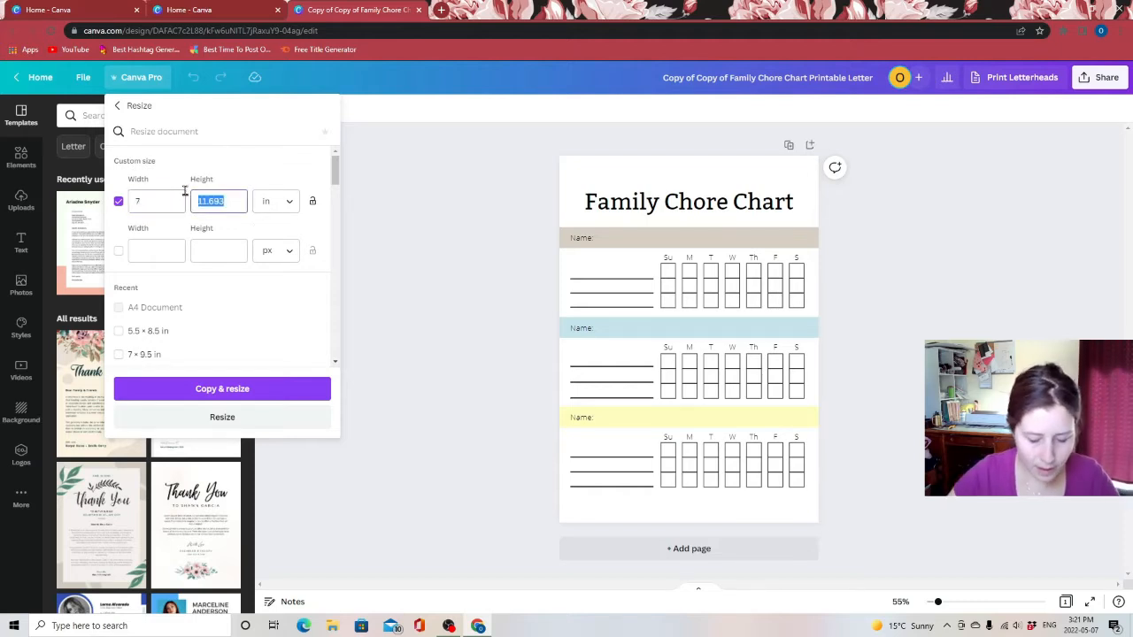
type("9.25")
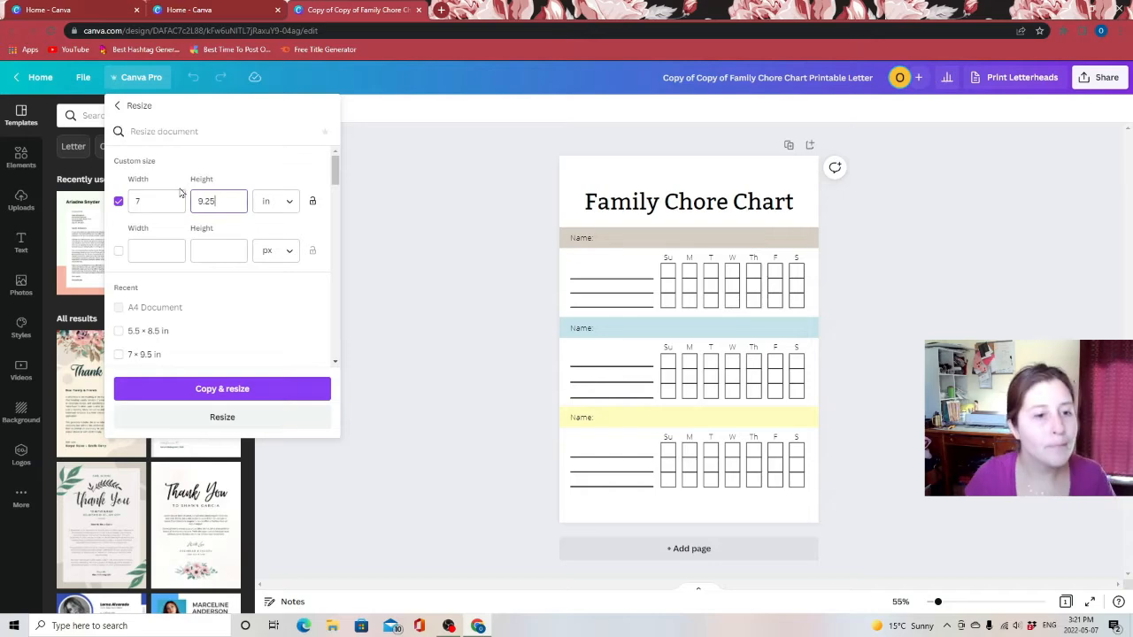
left_click(225, 416)
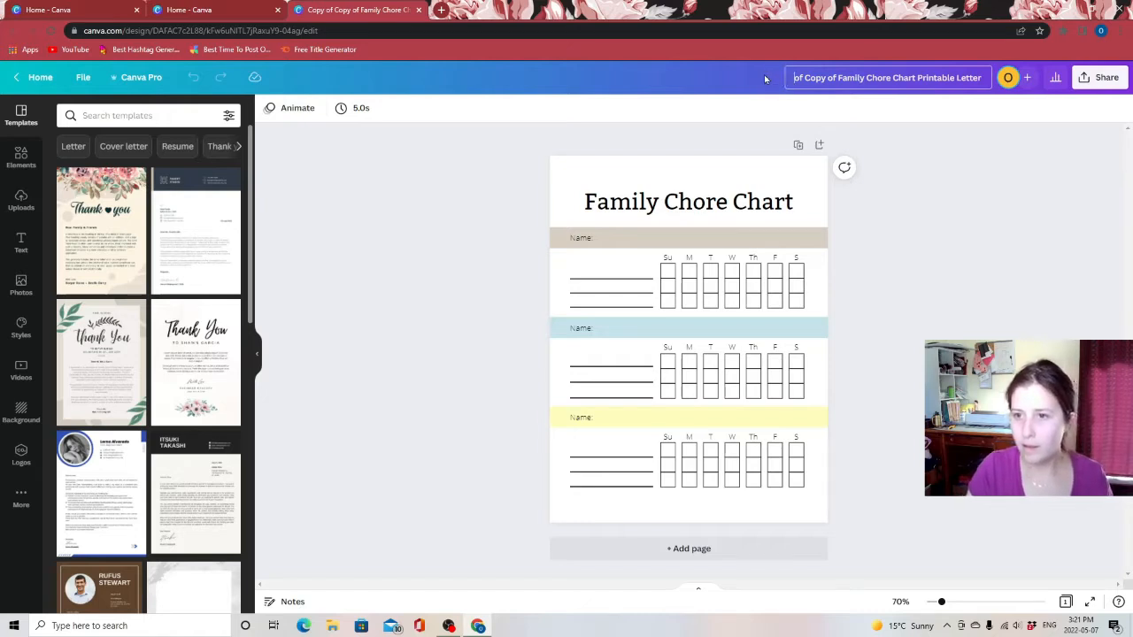
Rename the design to "Family Chore Chart Printable Happy Planner Classic"
key("Delete")
key("Delete")
key("Delete")
key("Delete")
key("Delete")
key("Delete")
key("Delete")
key("Delete")
key("Delete")
key("Delete")
key("Delete")
key("Delete")
type("F")
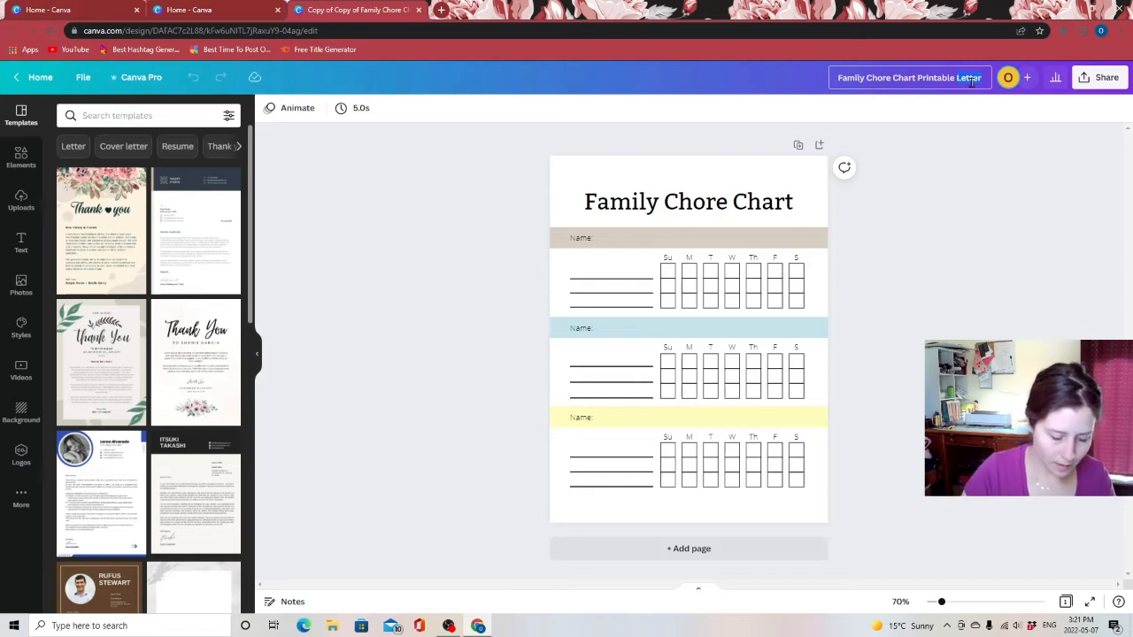
type("Happy P")
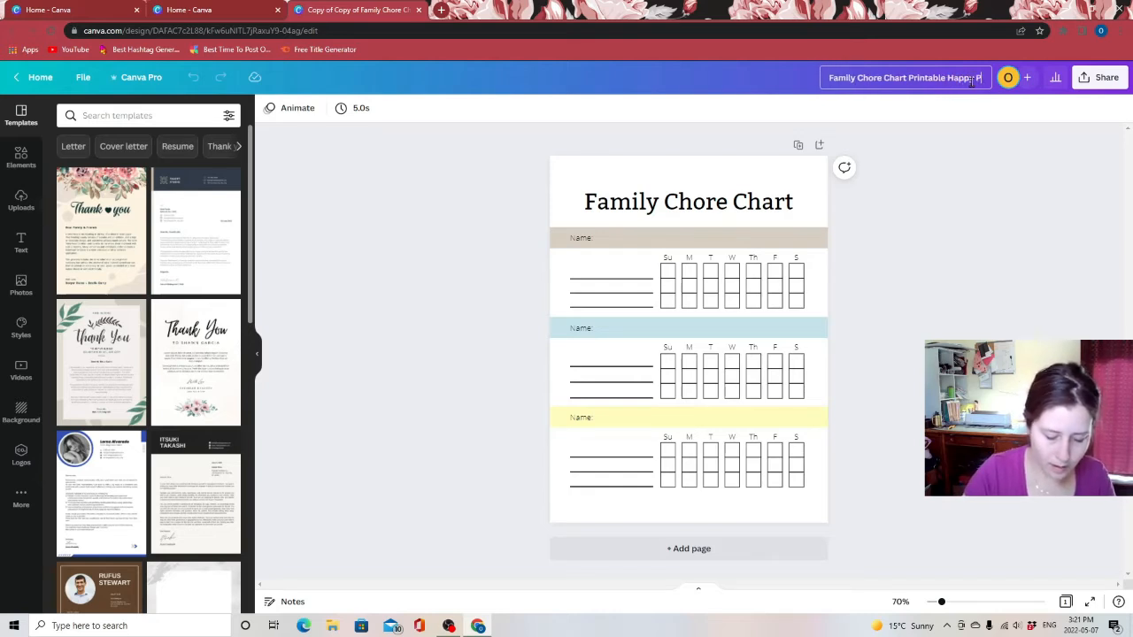
type("lanner Clas")
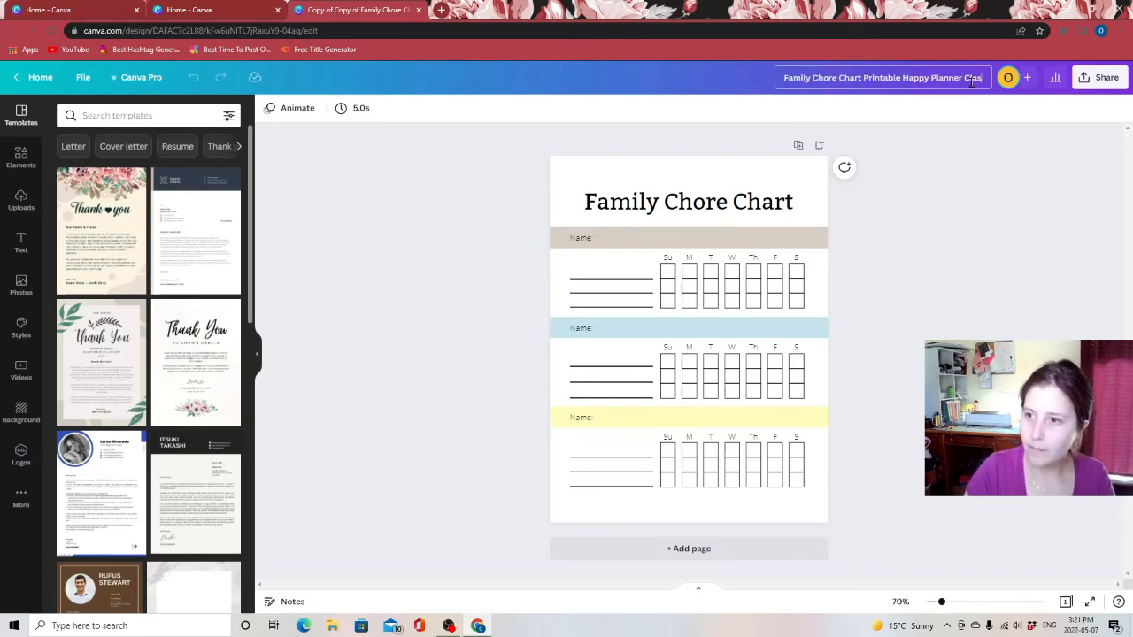
type("sic")
key("Return")
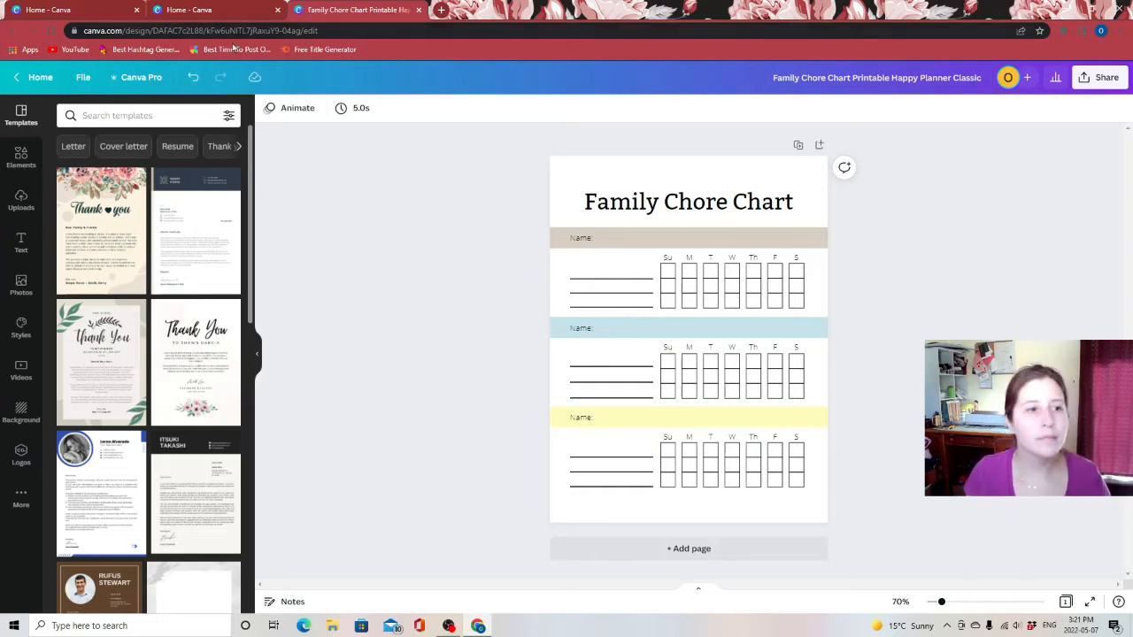
Download the Family Chore Chart Printable Letter design as a PDF Print file
left_click(32, 76)
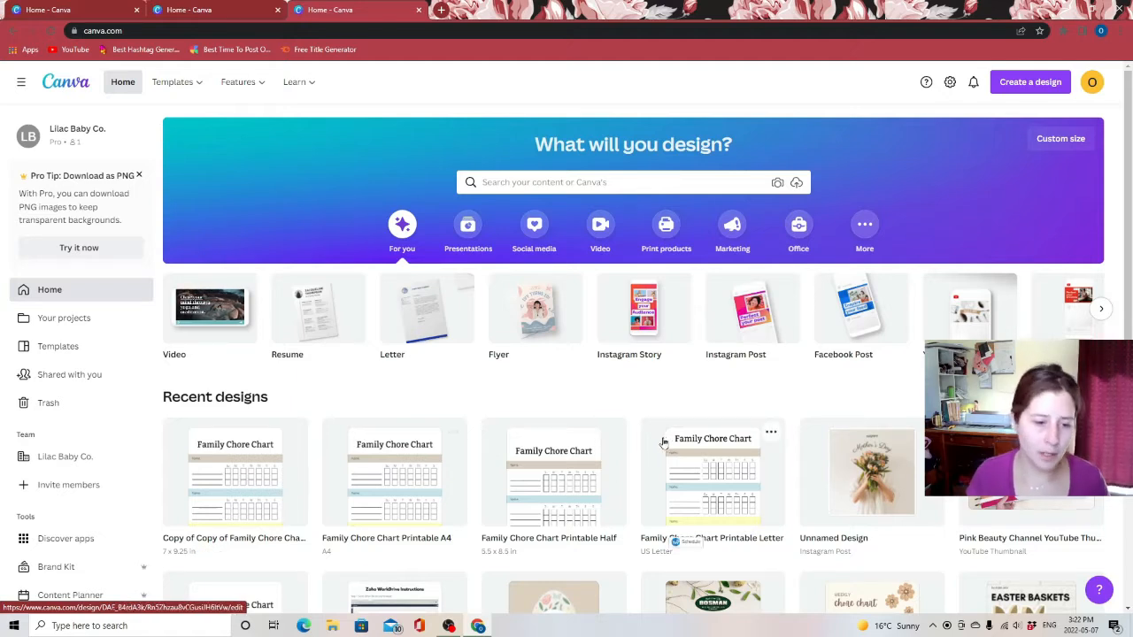
left_click(770, 434)
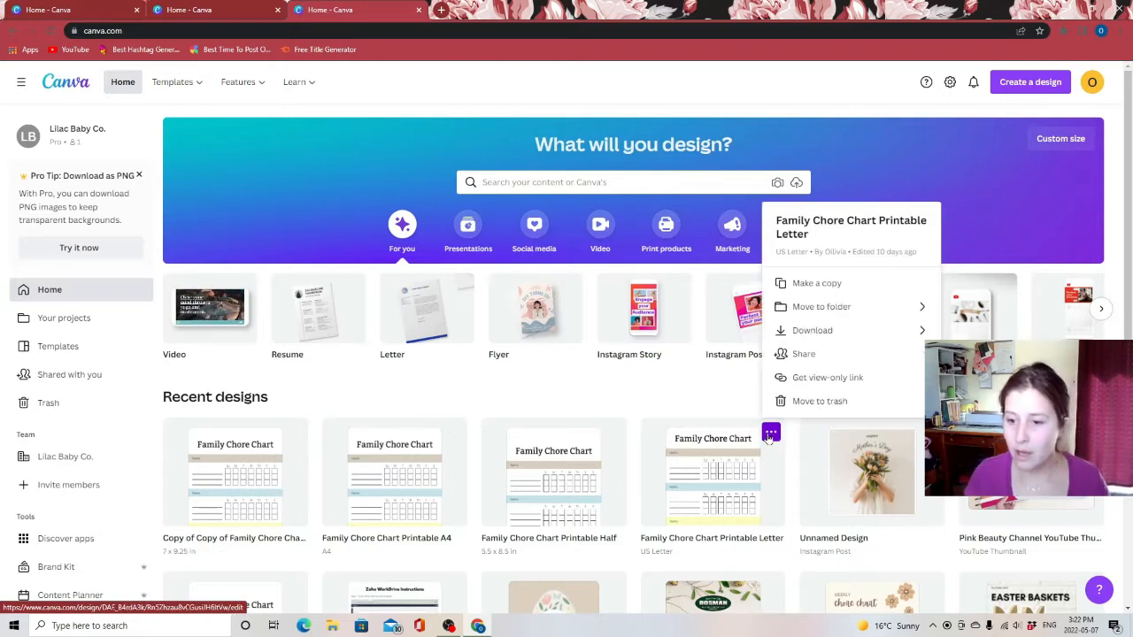
left_click(845, 331)
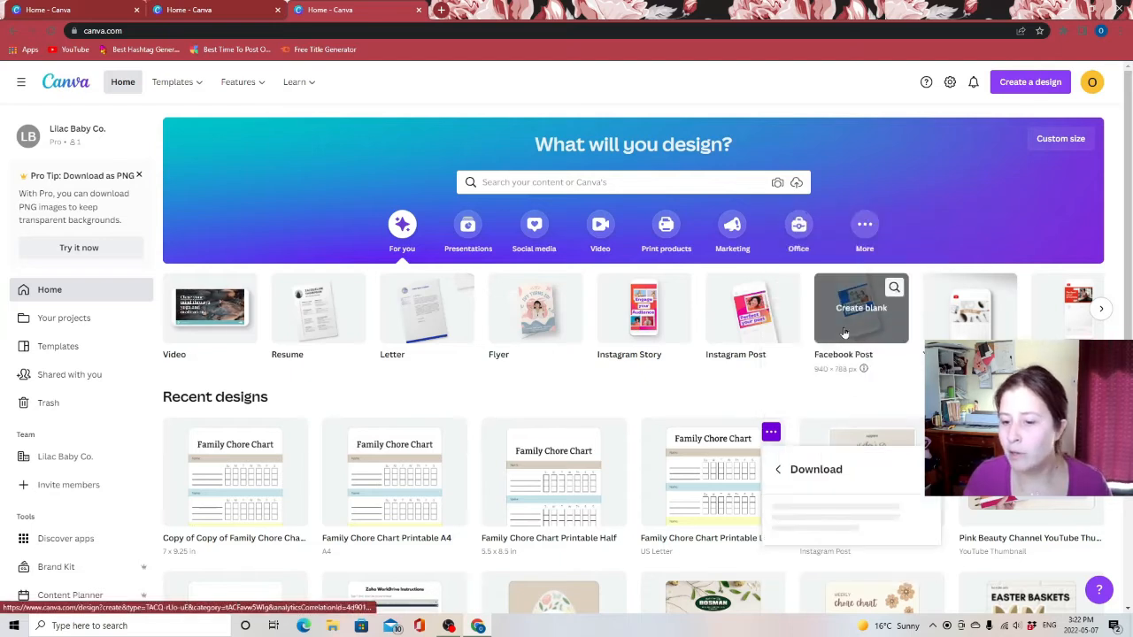
left_click(861, 262)
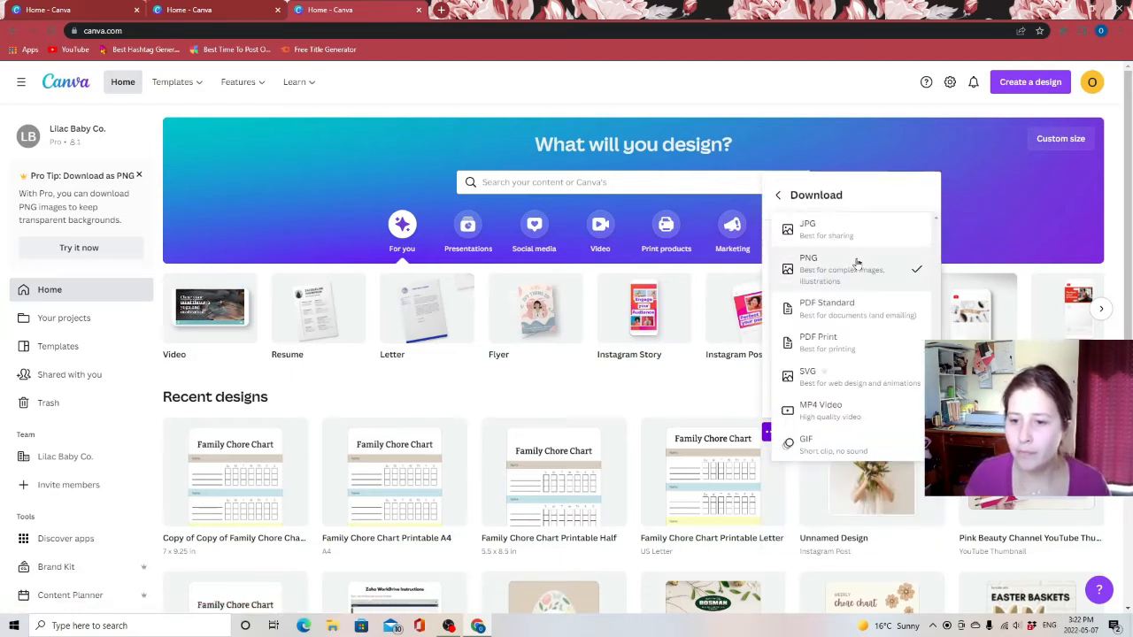
left_click(843, 345)
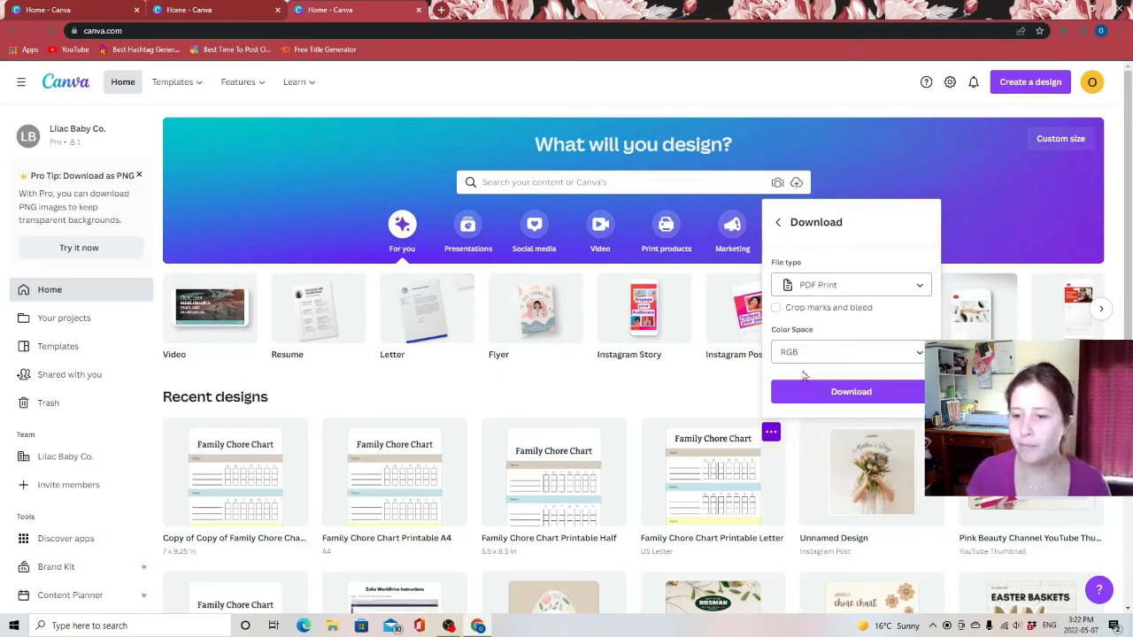
left_click(817, 397)
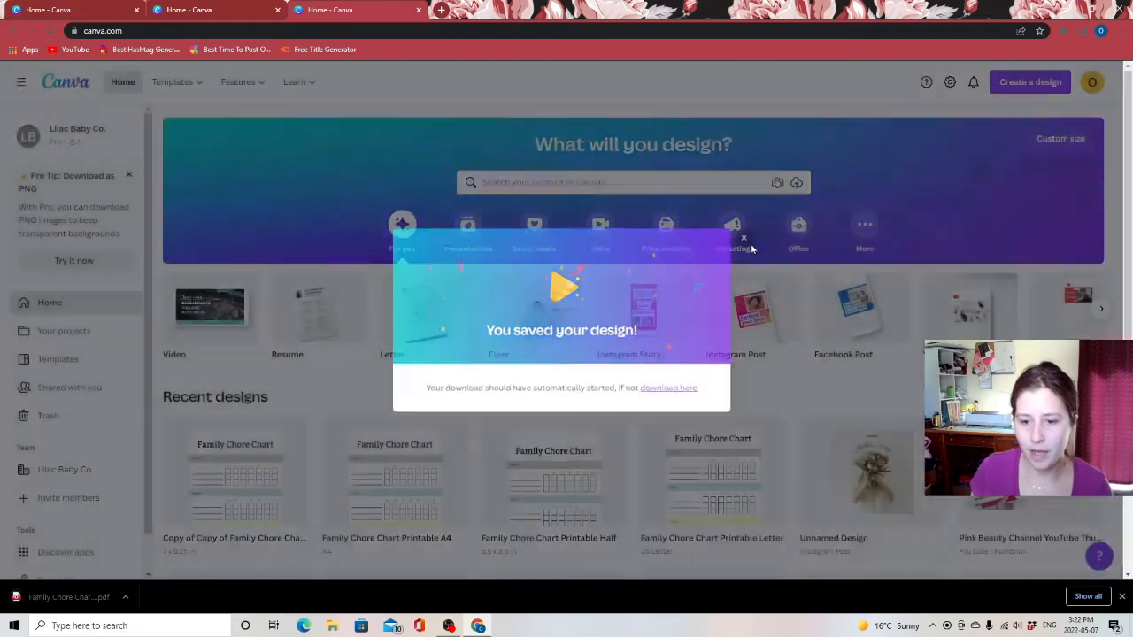
left_click(743, 238)
Download the Family Chore Chart Printable Half design as a PDF Print file
left_click(612, 432)
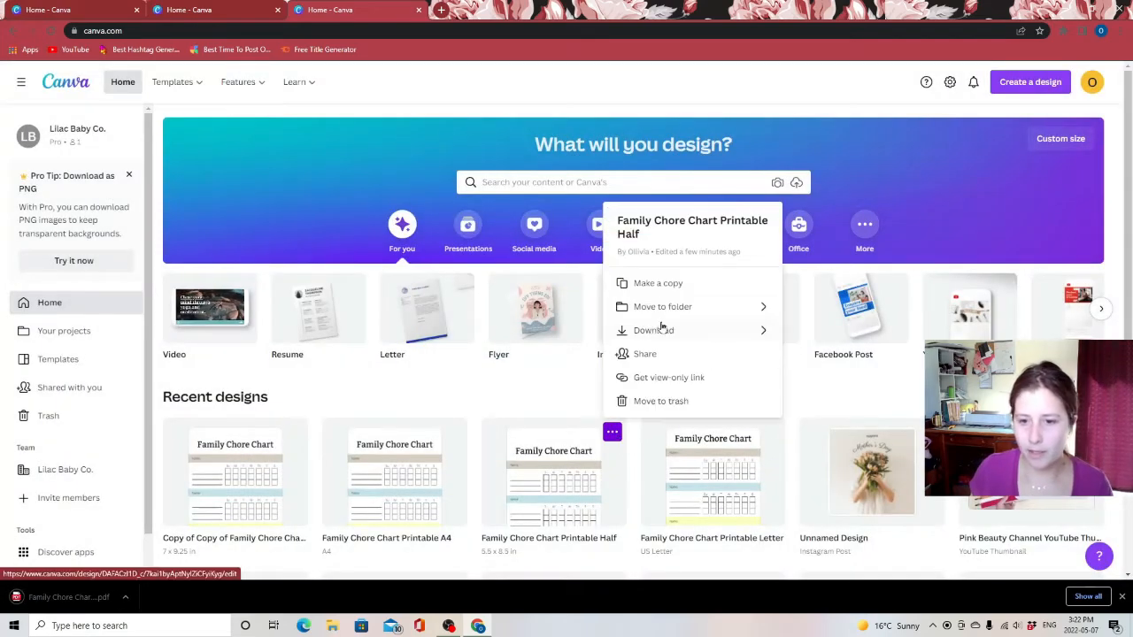
left_click(666, 330)
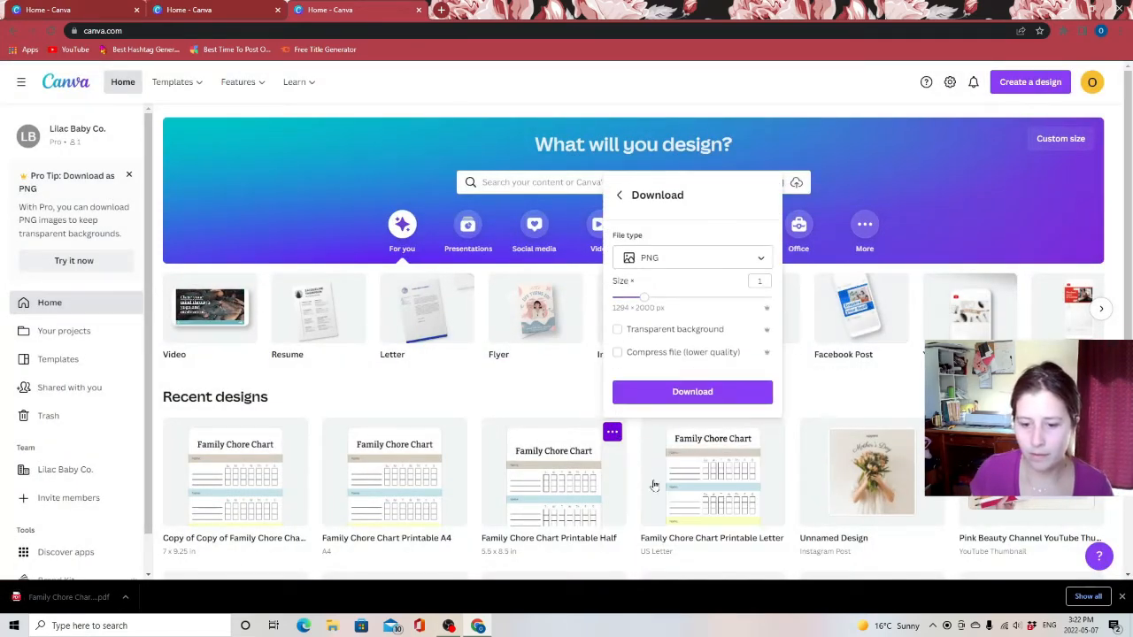
left_click(673, 257)
left_click(659, 340)
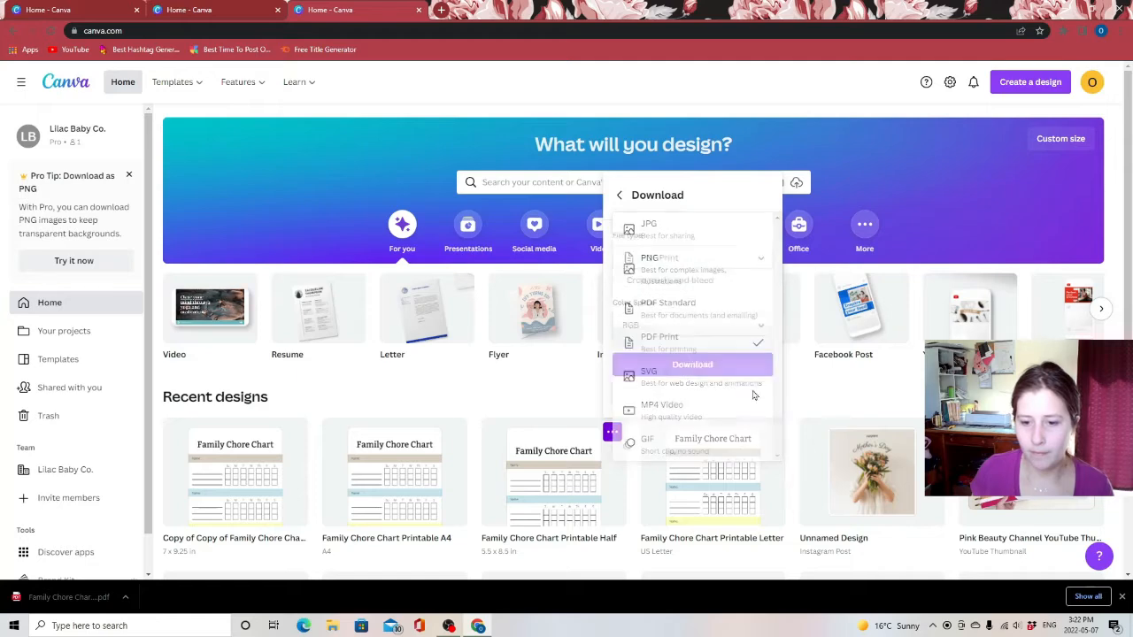
left_click(694, 397)
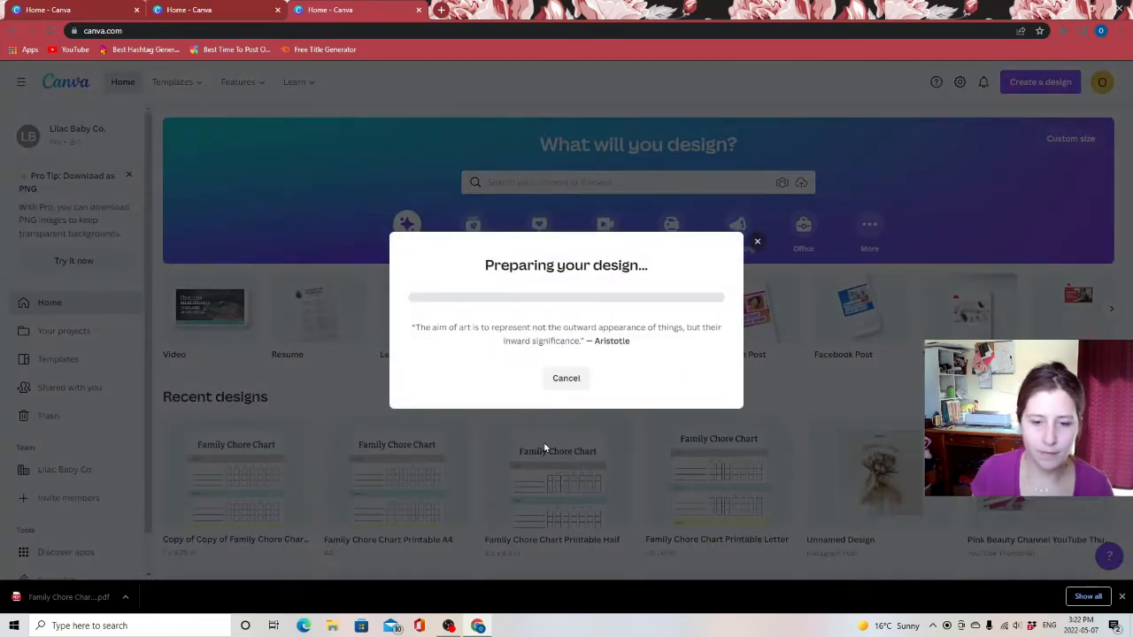
left_click(753, 235)
Download the Family Chore Chart Printable A4 design as a PDF Print file
left_click(453, 432)
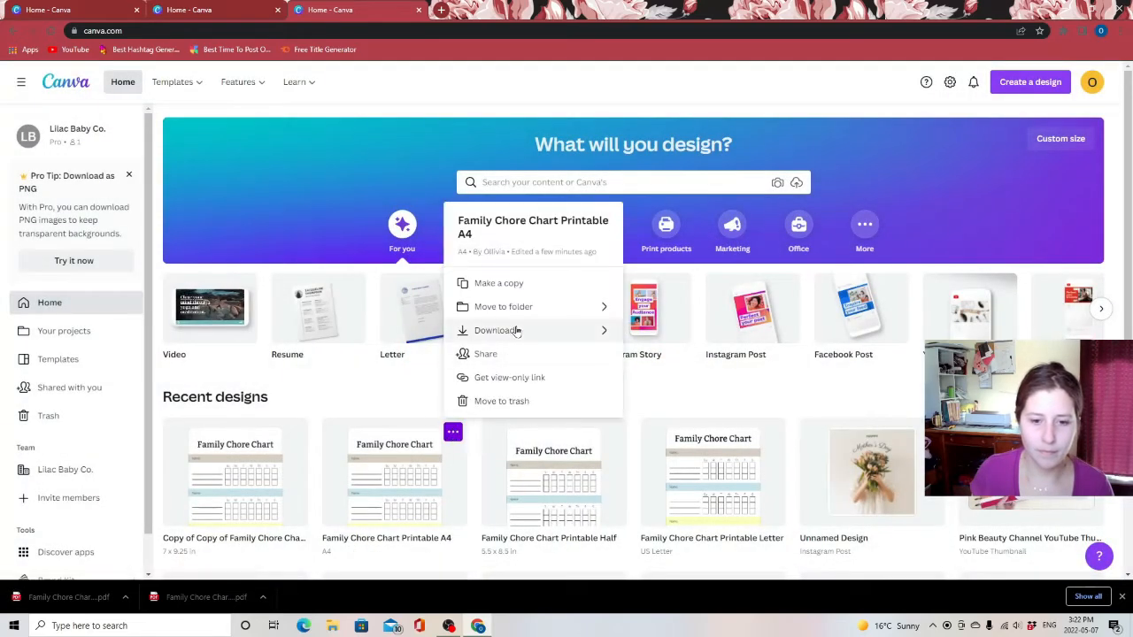
left_click(516, 330)
left_click(554, 290)
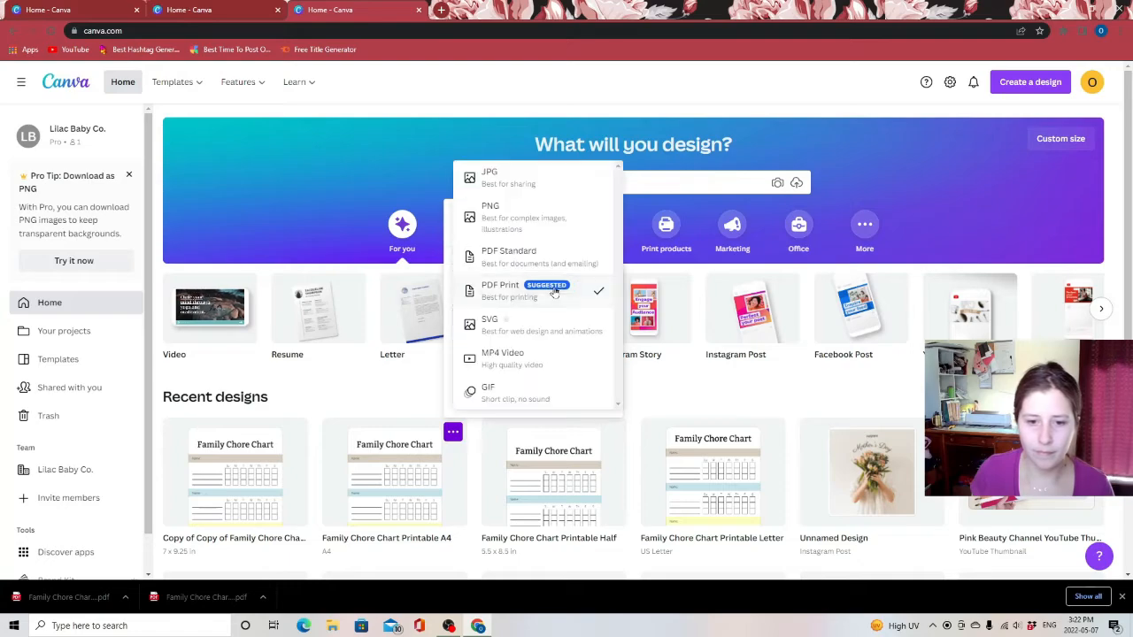
left_click(554, 292)
left_click(523, 389)
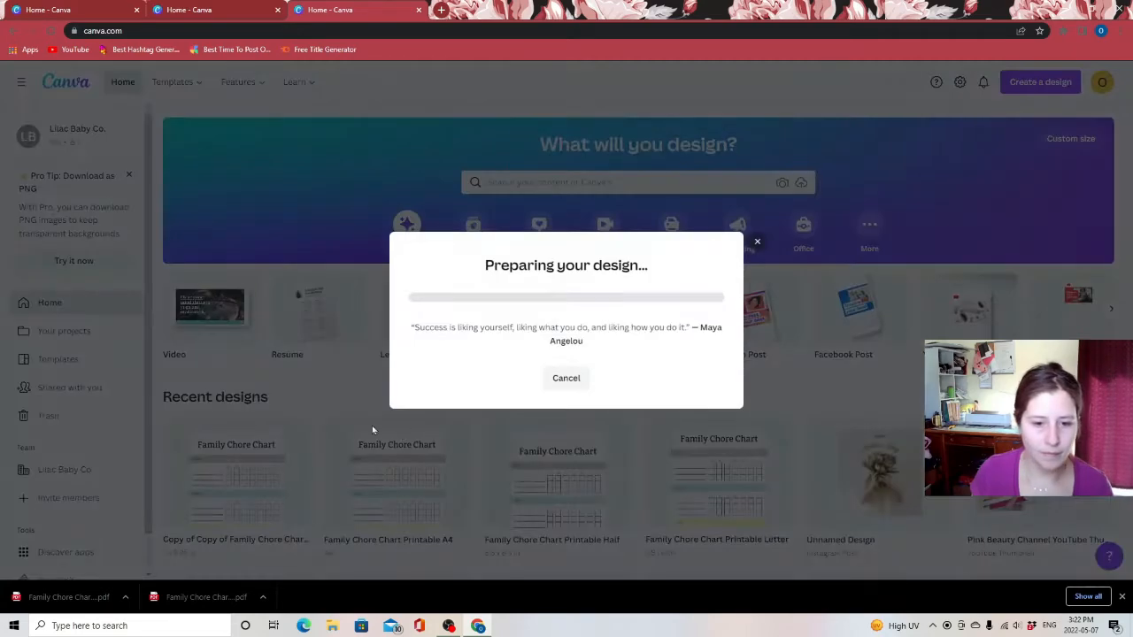
Download the 7 × 9.25 in chore chart design as a PDF Print file
left_click(286, 431)
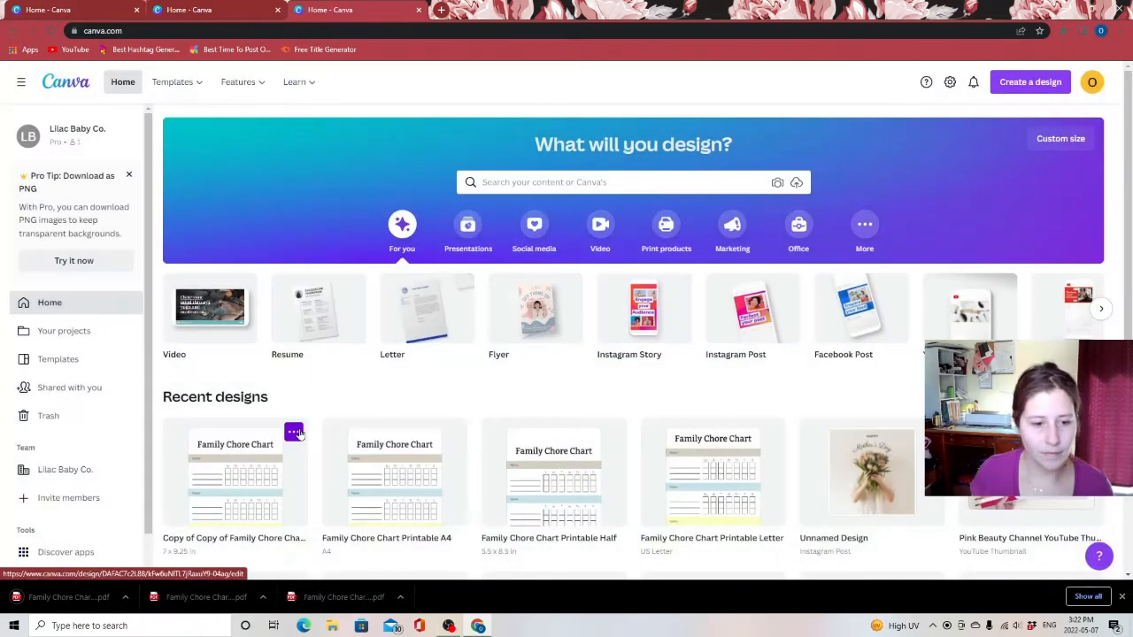
left_click(293, 431)
left_click(345, 330)
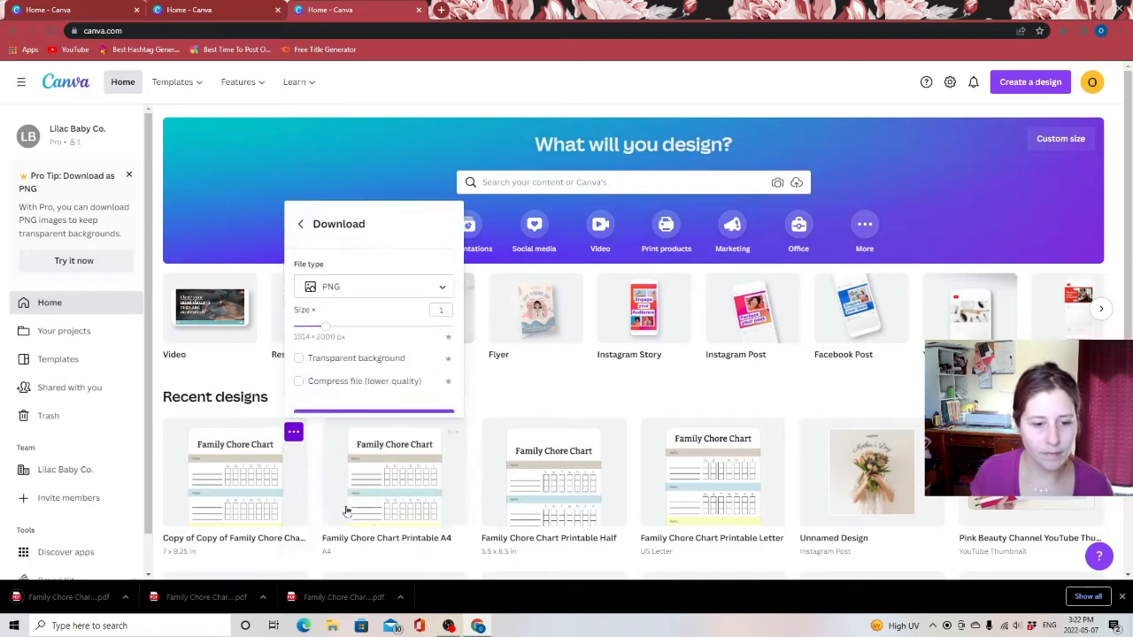
left_click(392, 257)
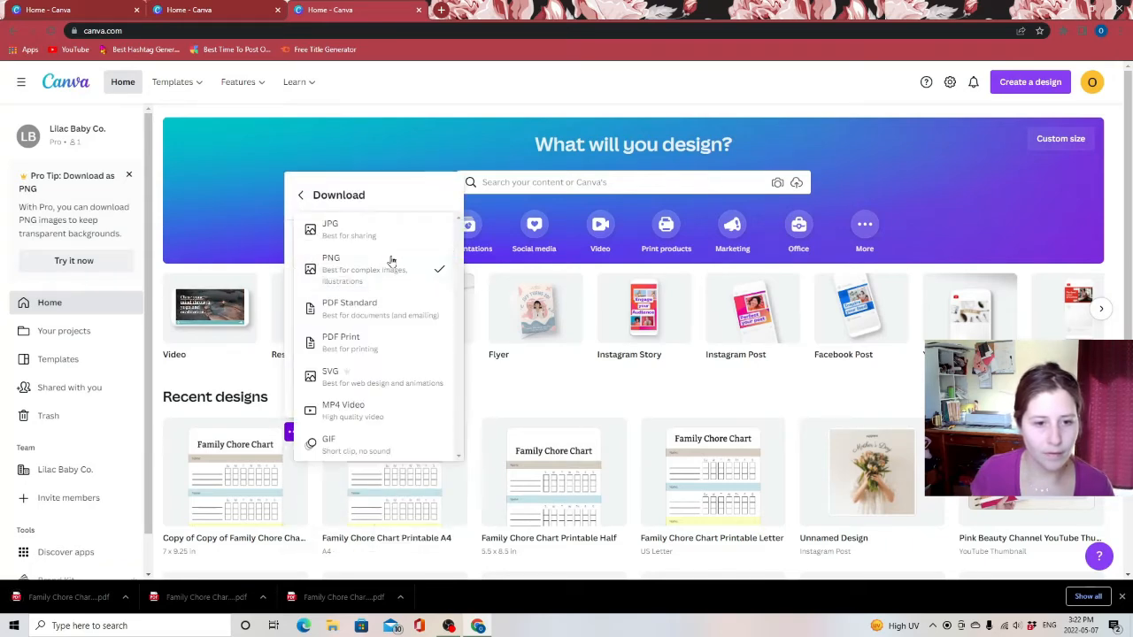
left_click(387, 343)
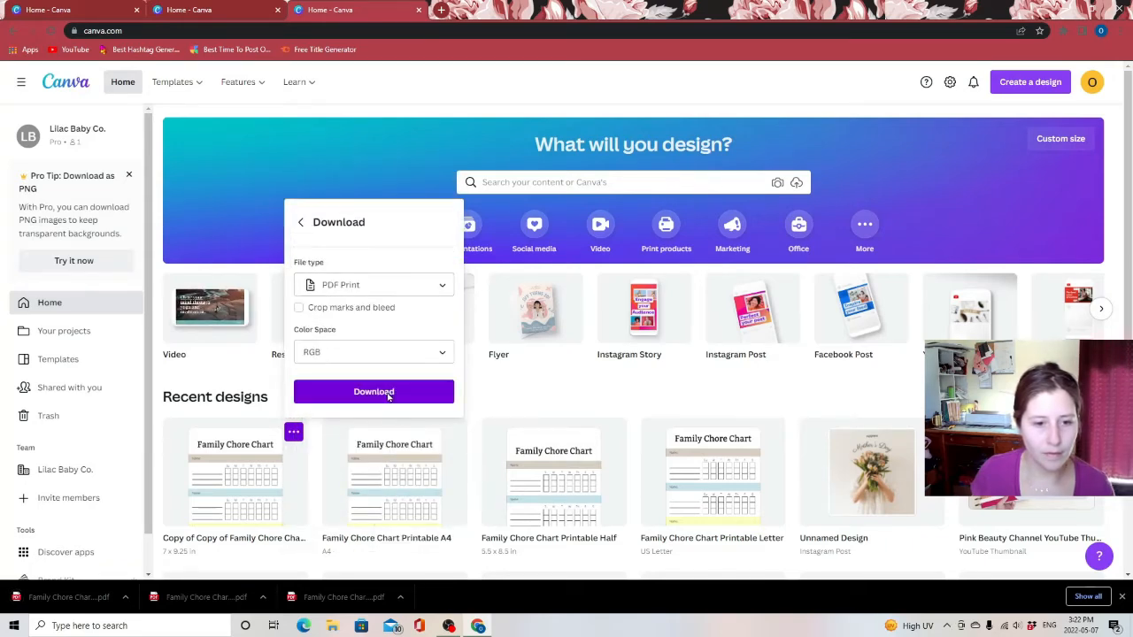
left_click(390, 392)
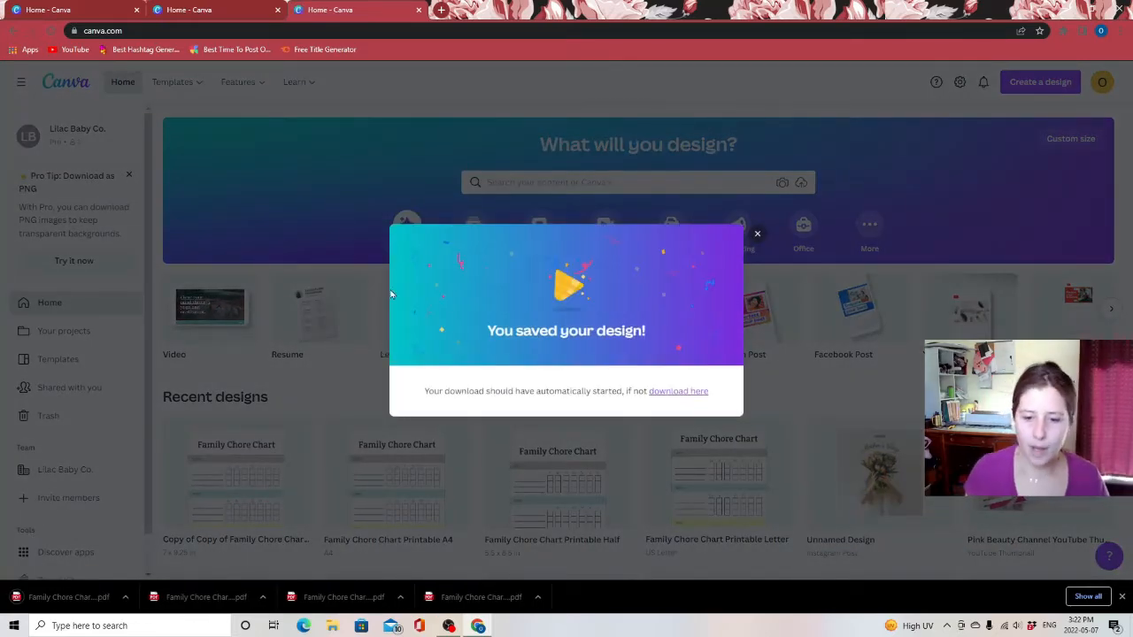
Close the extra Canva tabs and open etsy.com in a new browser tab
left_click(137, 9)
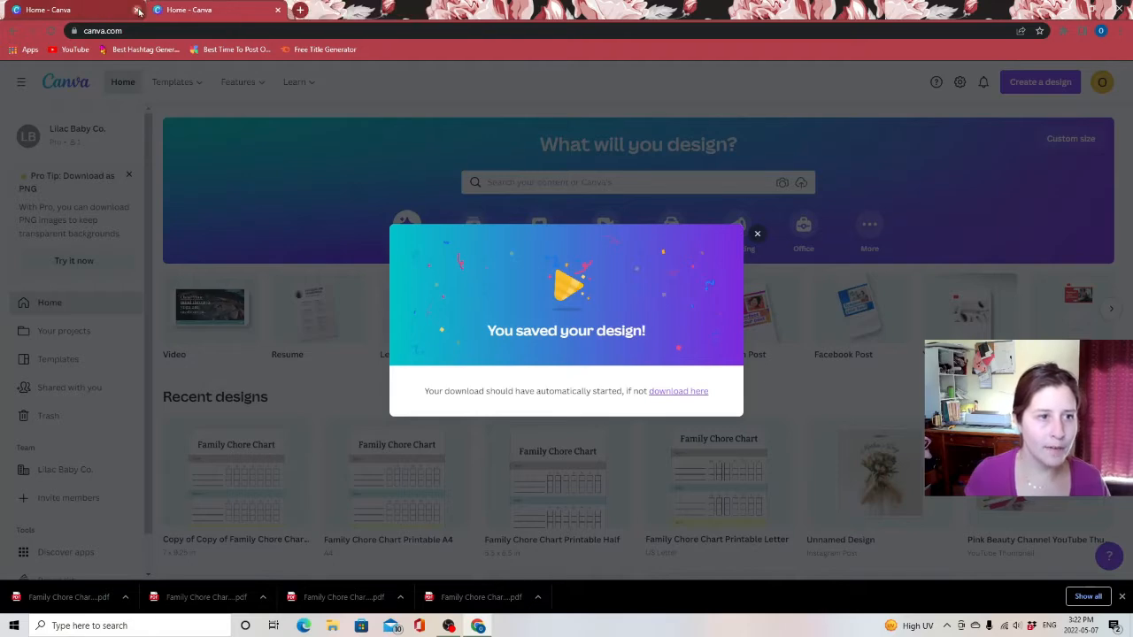
left_click(137, 10)
left_click(160, 9)
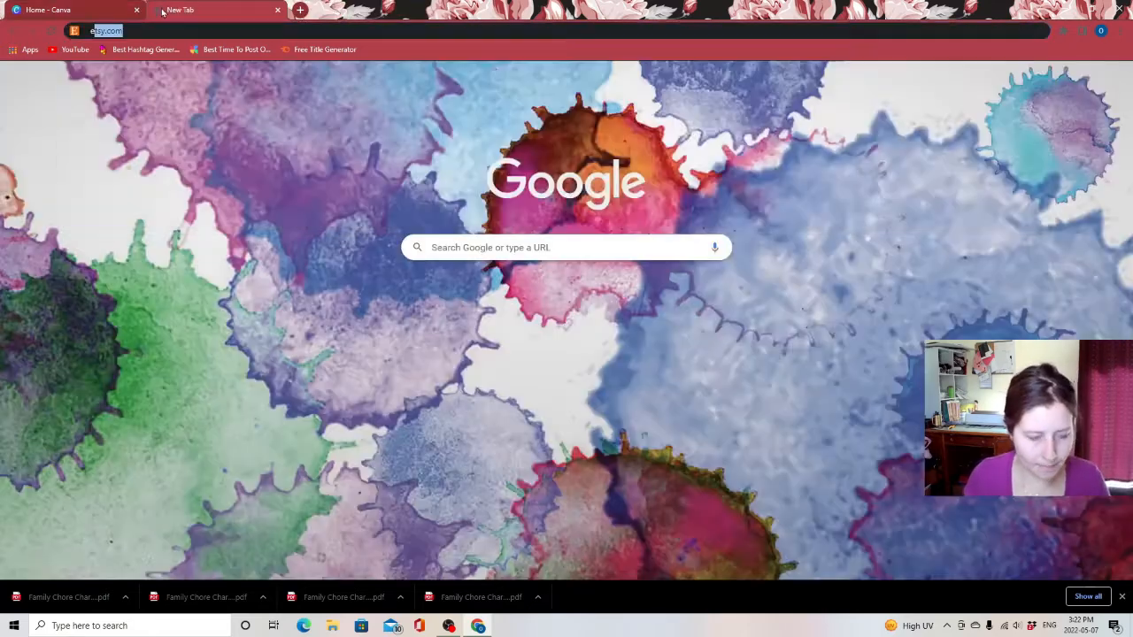
type("ets")
key("Return")
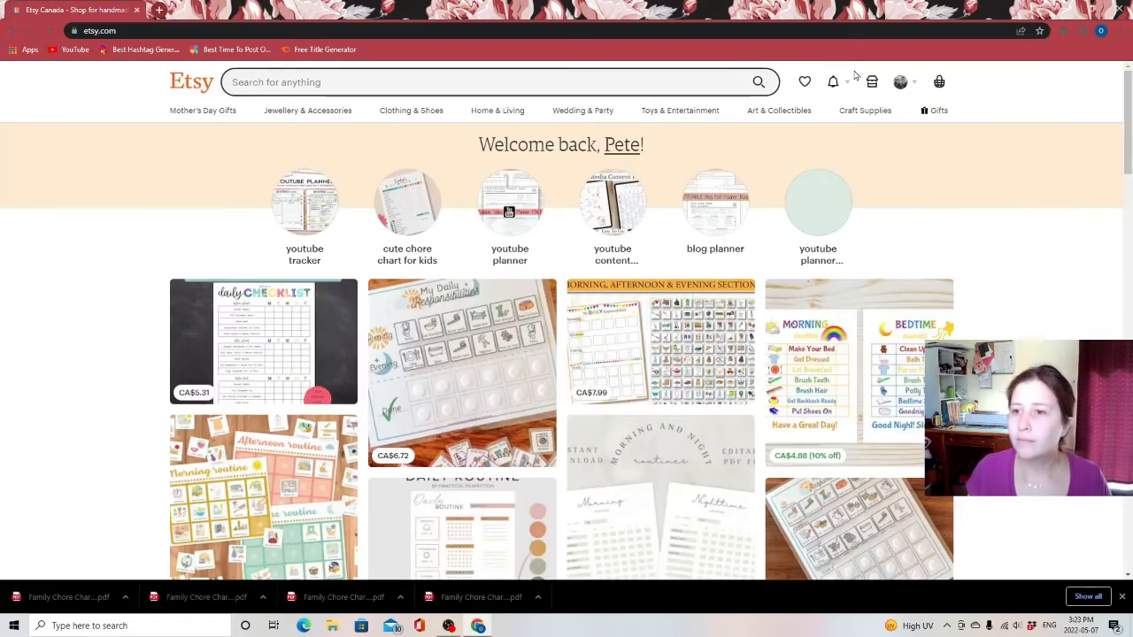
Open the shop's listings in Shop Manager and copy the Daily Wellness Planner listing
left_click(872, 81)
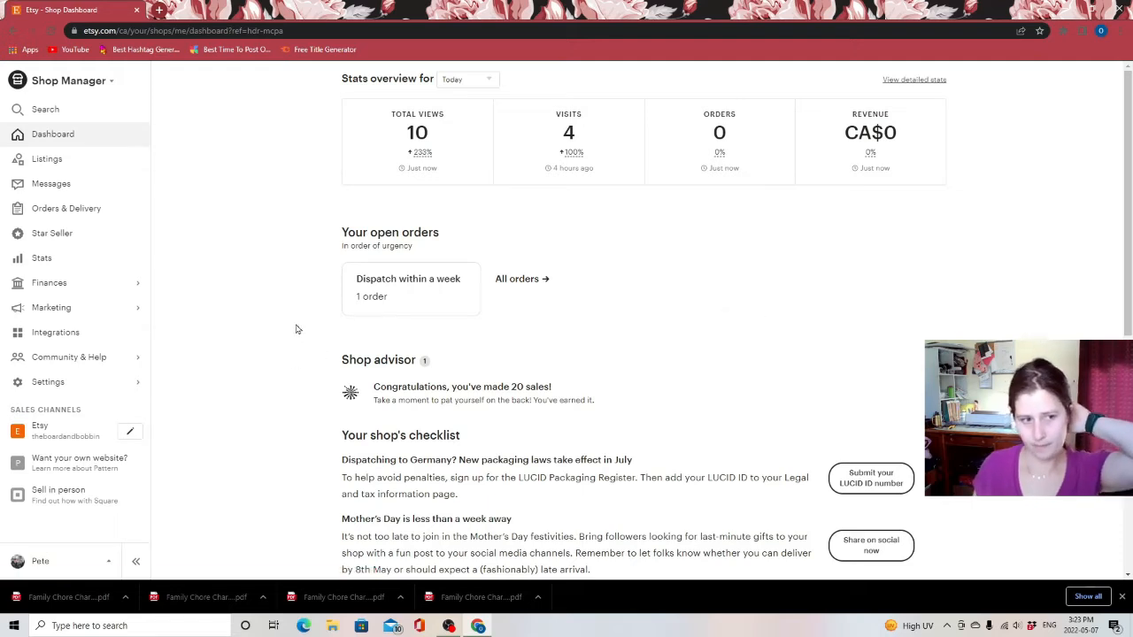
left_click(53, 159)
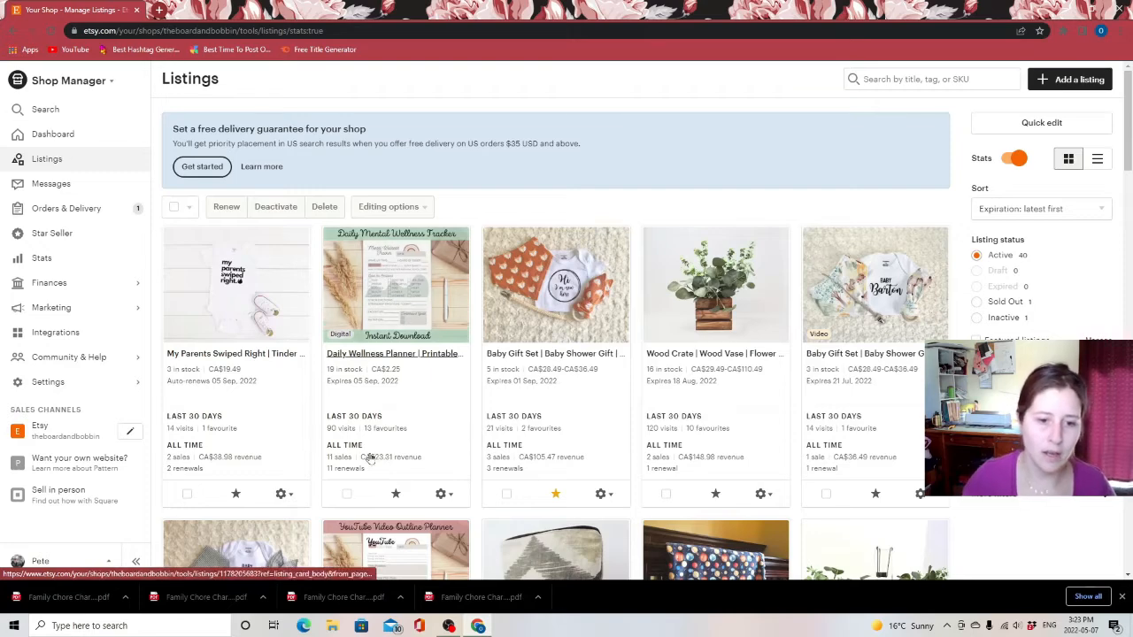
left_click(442, 494)
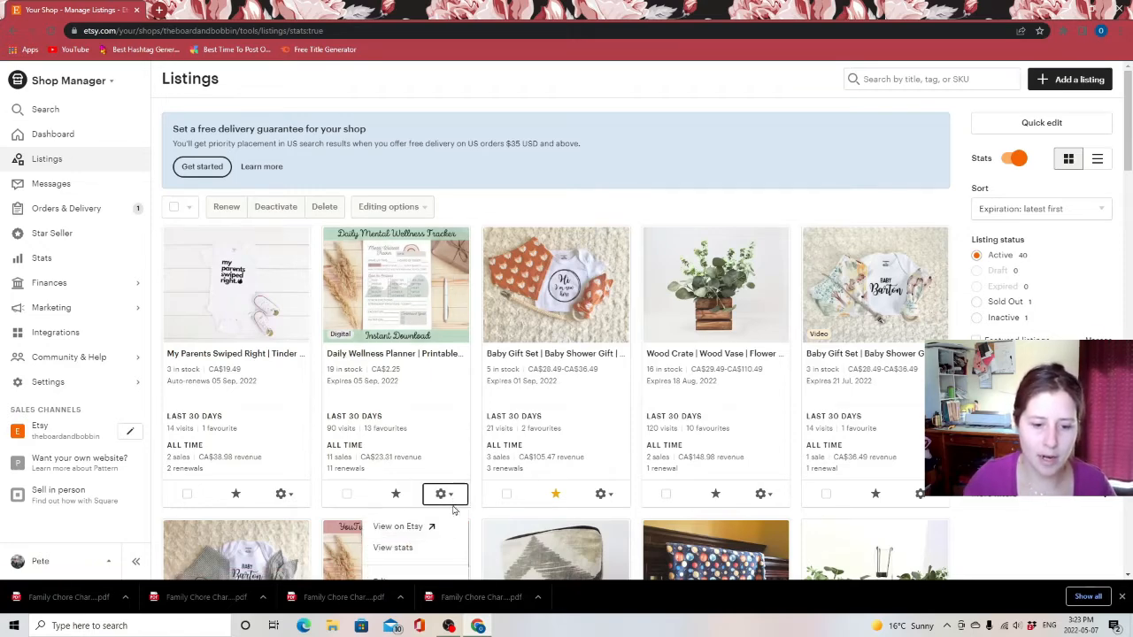
scroll(389, 510, "down", 1)
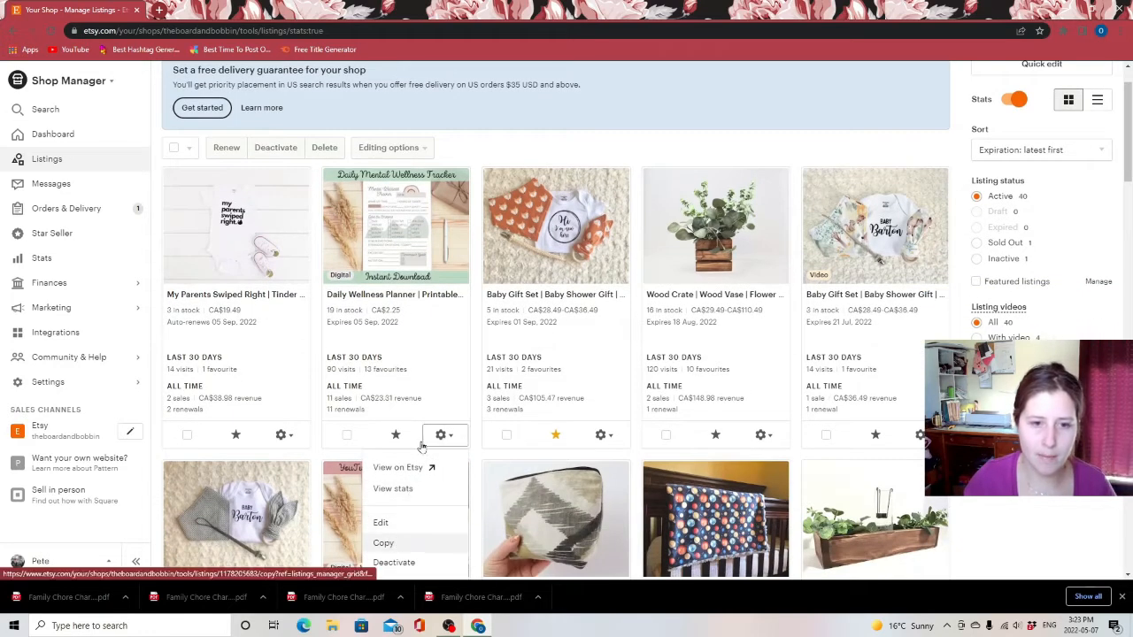
left_click(384, 543)
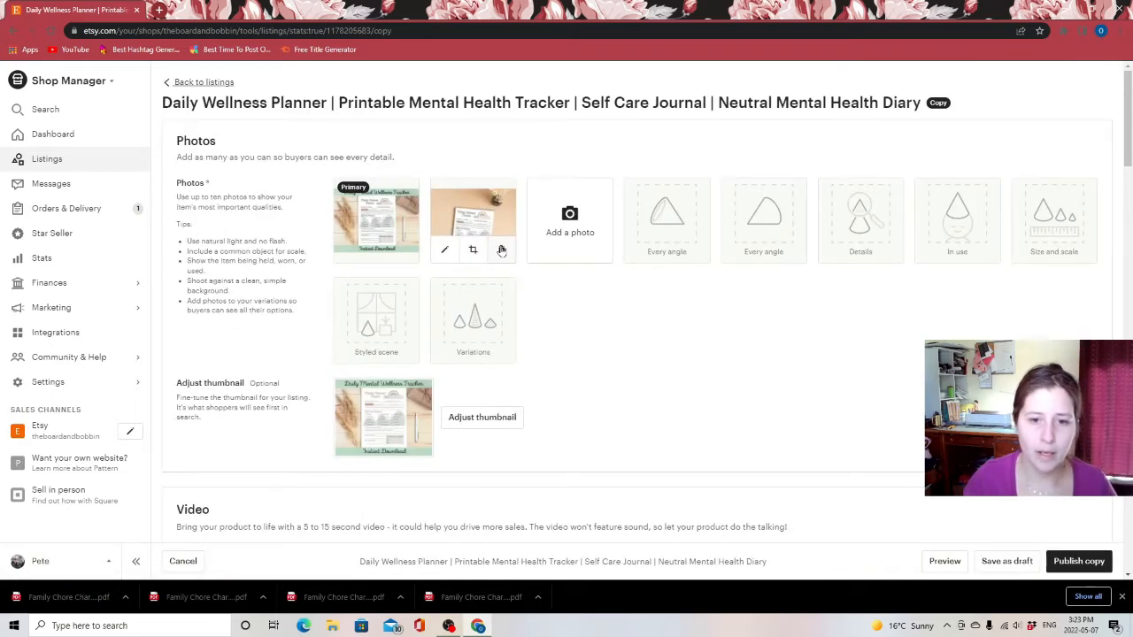
Remove both existing photos from the copied listing
left_click(501, 250)
left_click(404, 251)
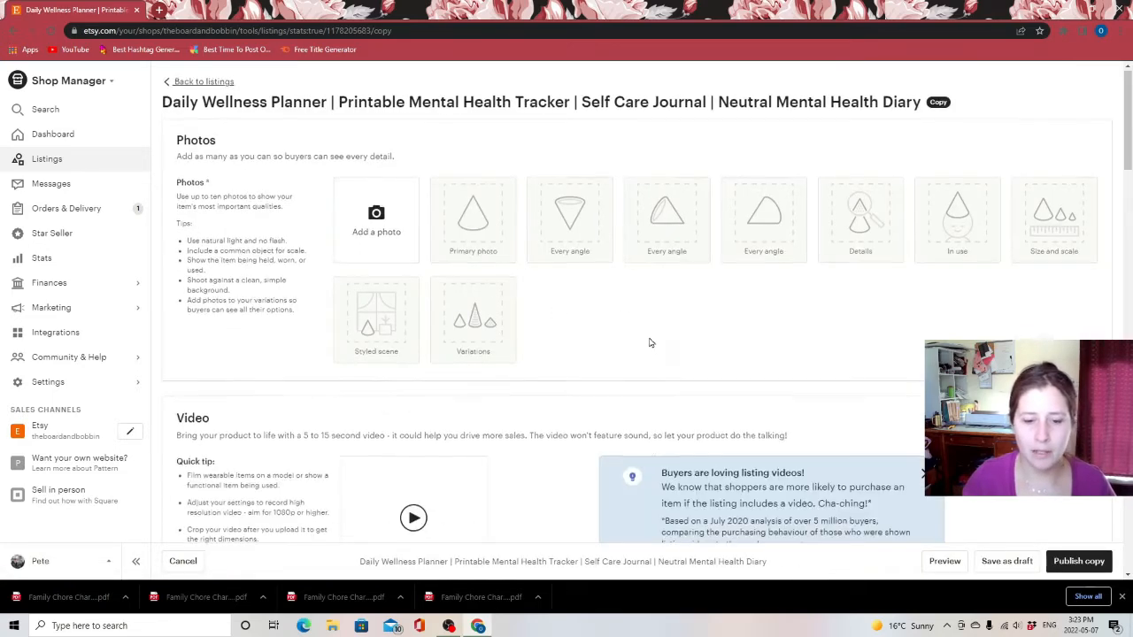
Replace the listing title with "Family Chore Chart | Multiple Child Chore Chart | Kid Planner | Child Planner | Child Routine"
scroll(650, 342, "down", 5)
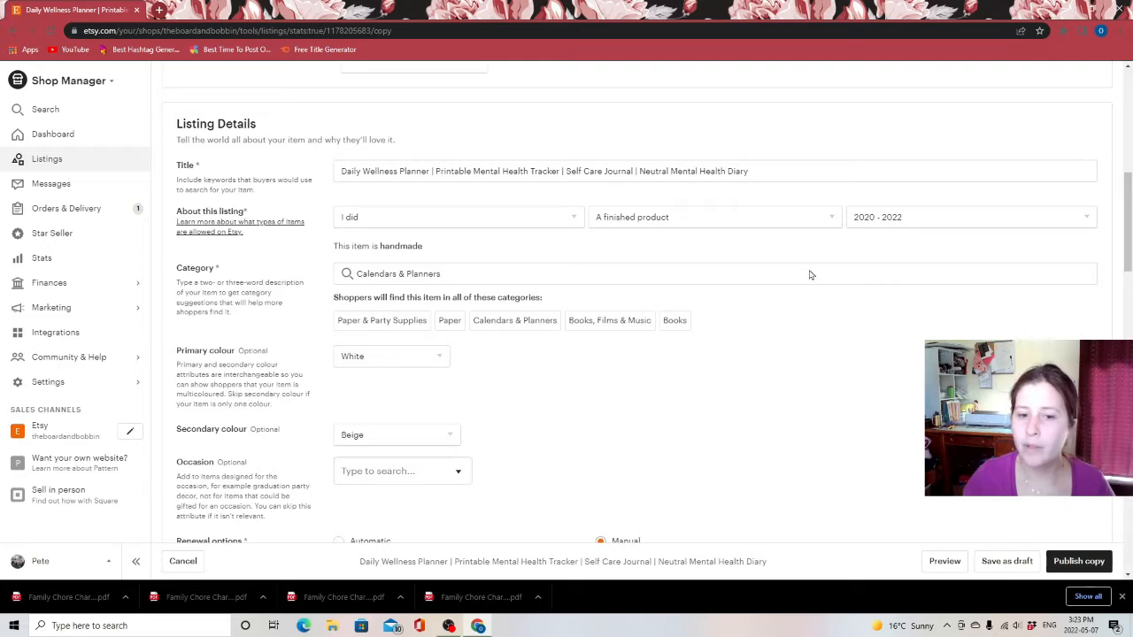
scroll(664, 340, "up", 3)
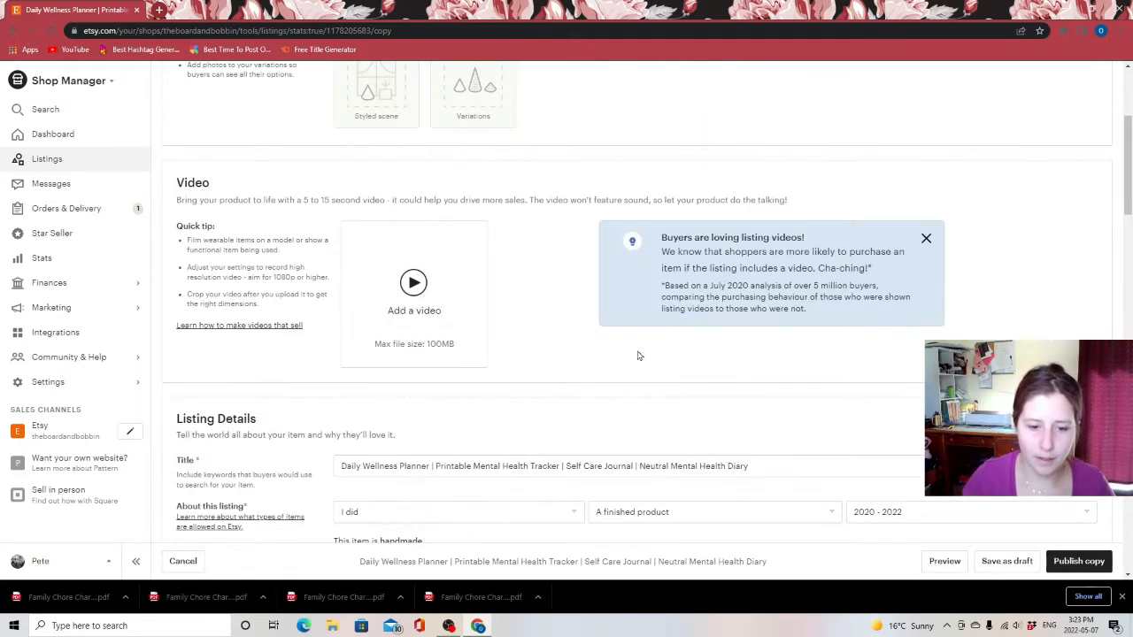
scroll(632, 355, "down", 2)
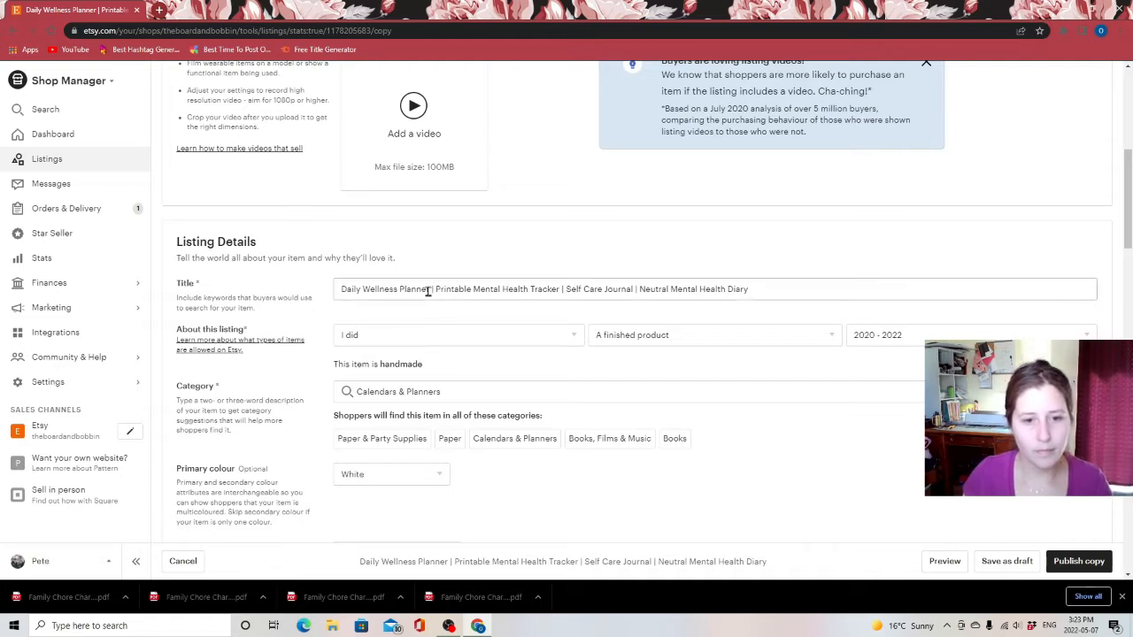
triple_click(398, 289)
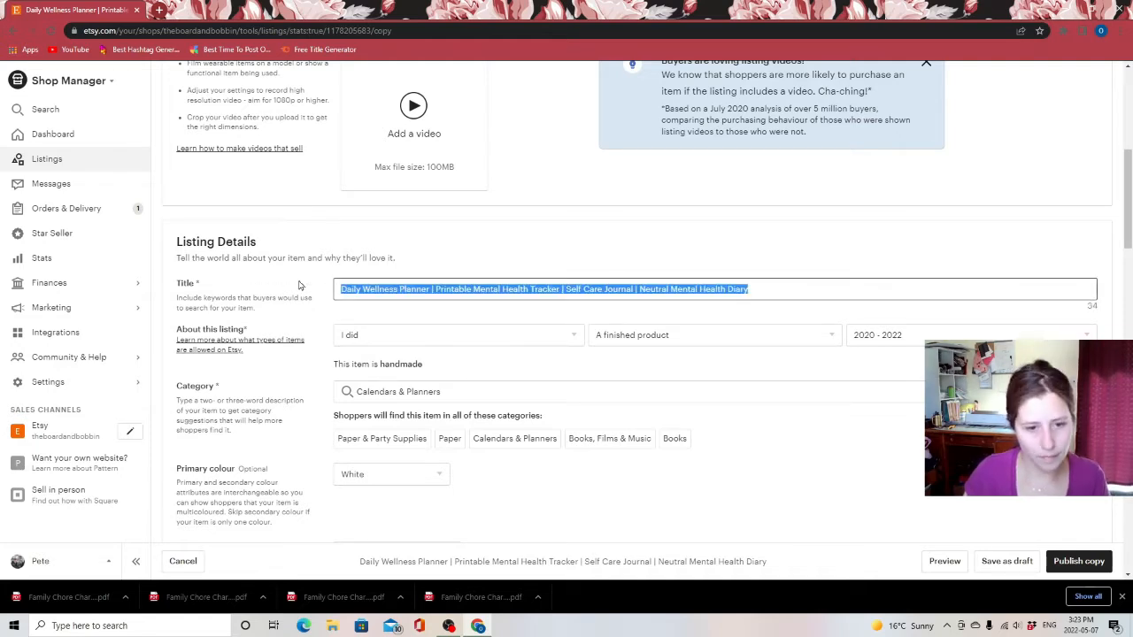
left_click_drag(779, 286, 274, 273)
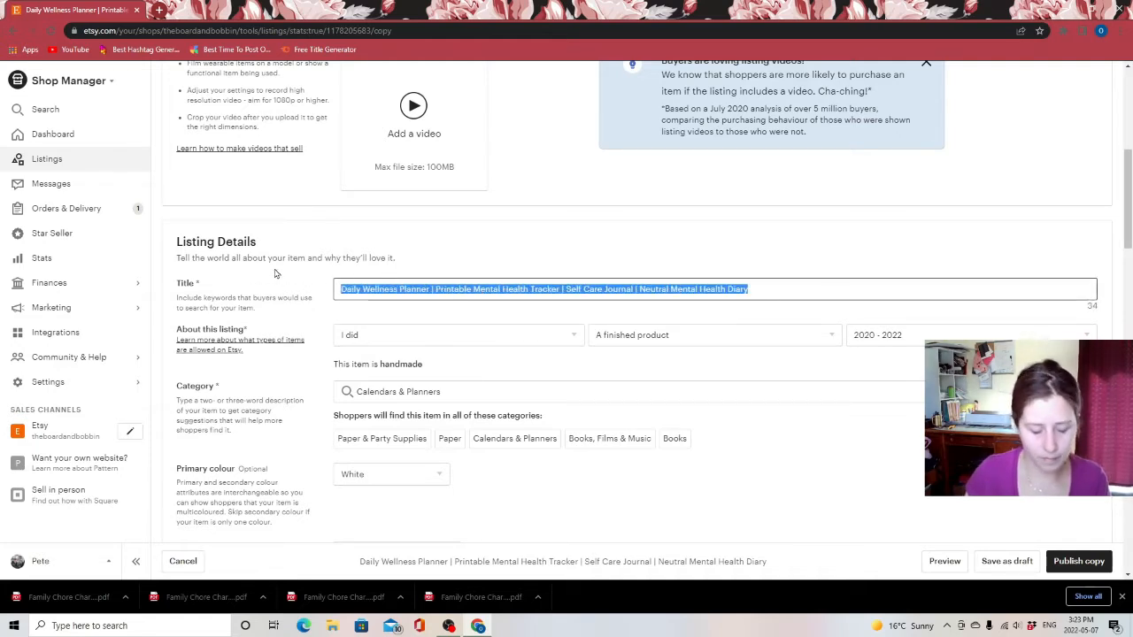
type("Famiyl")
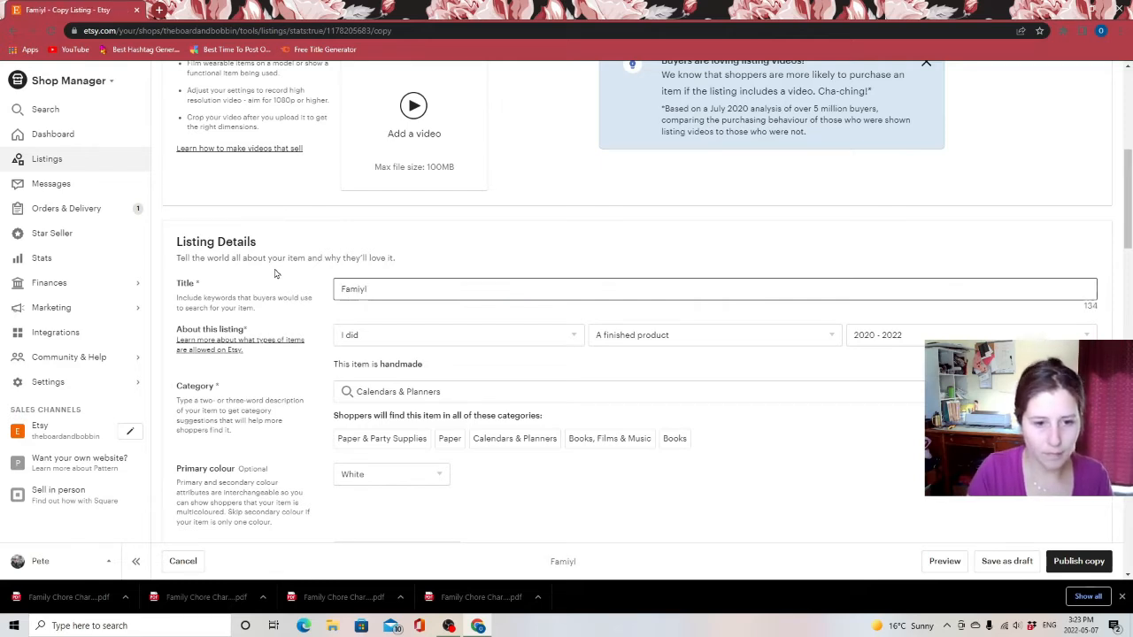
key("BackSpace")
key("BackSpace")
type("ly Chore Chart")
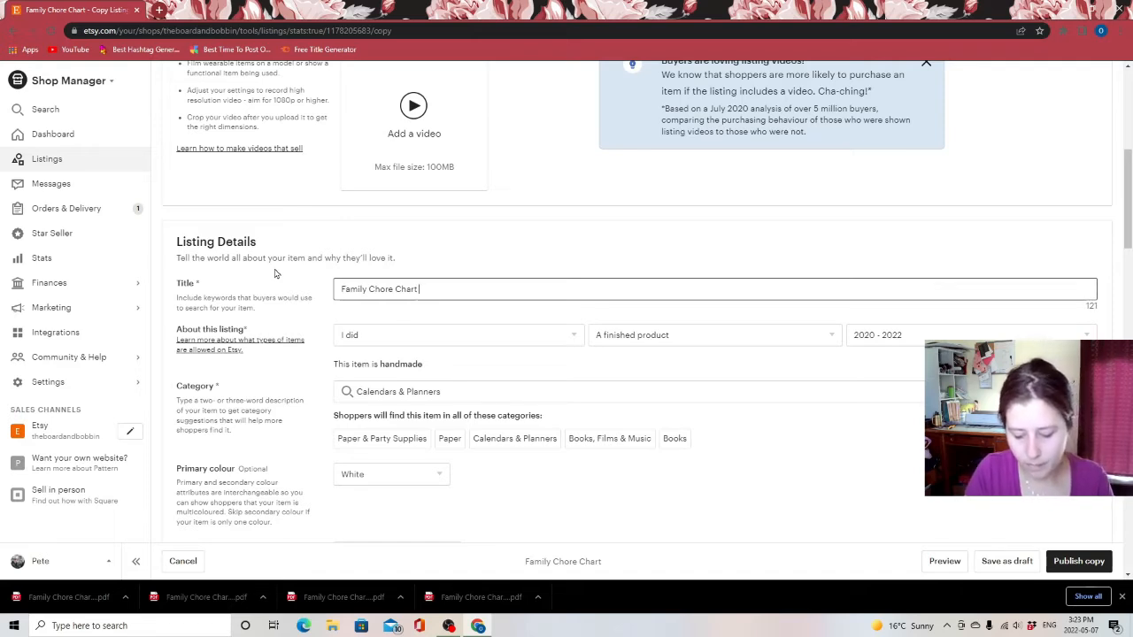
type(" | Mui")
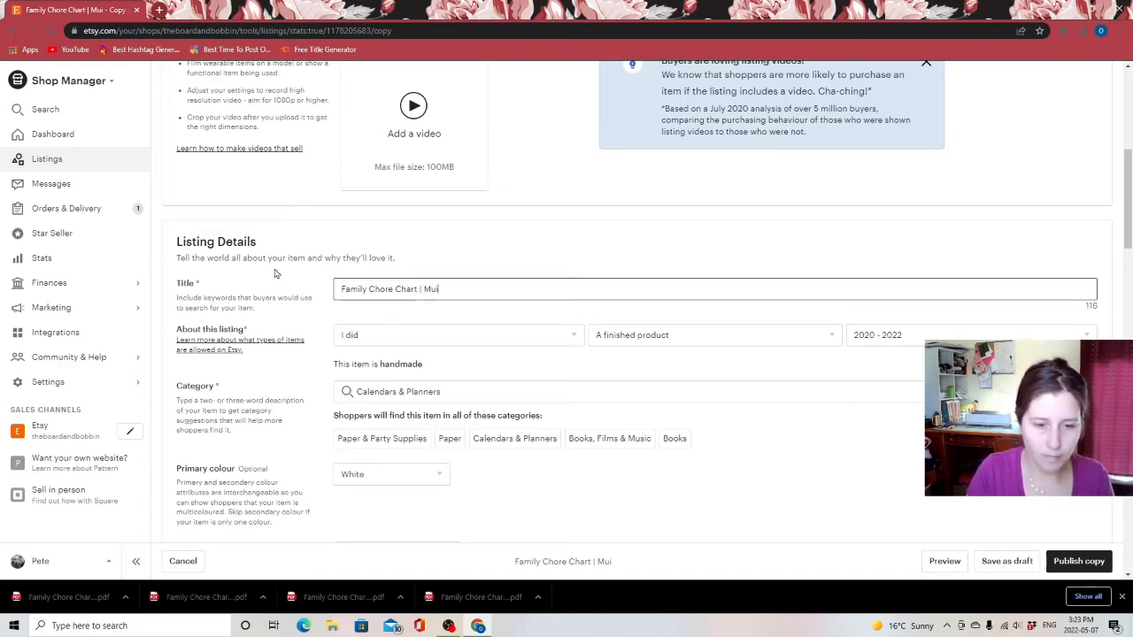
key("BackSpace")
type("l")
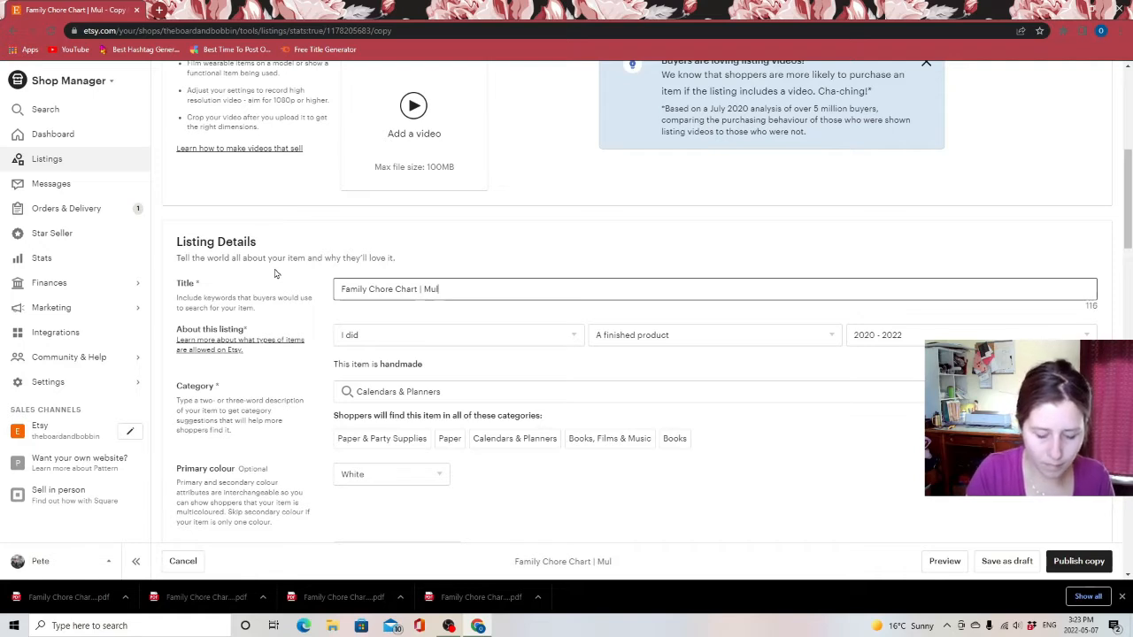
type("tiple Child")
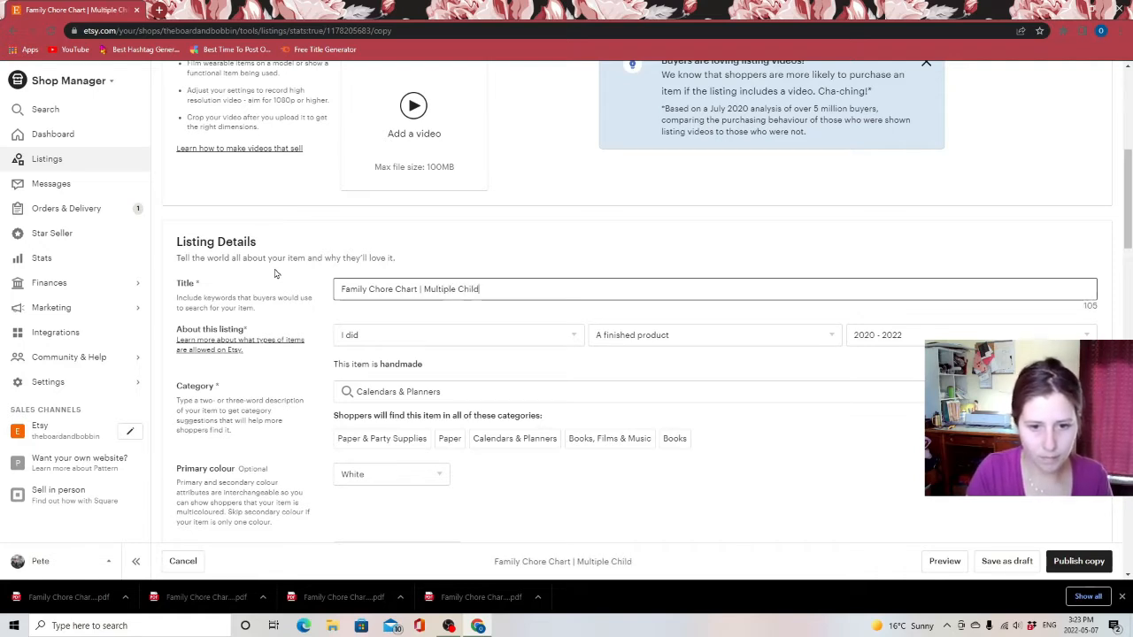
type(" Chore Chart")
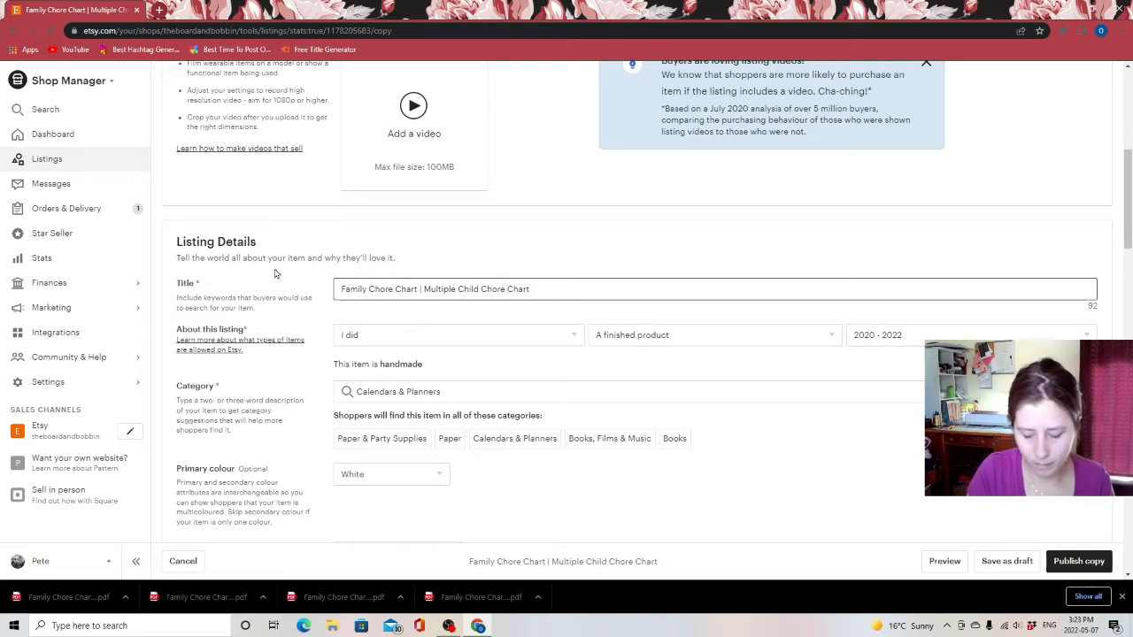
type("| ")
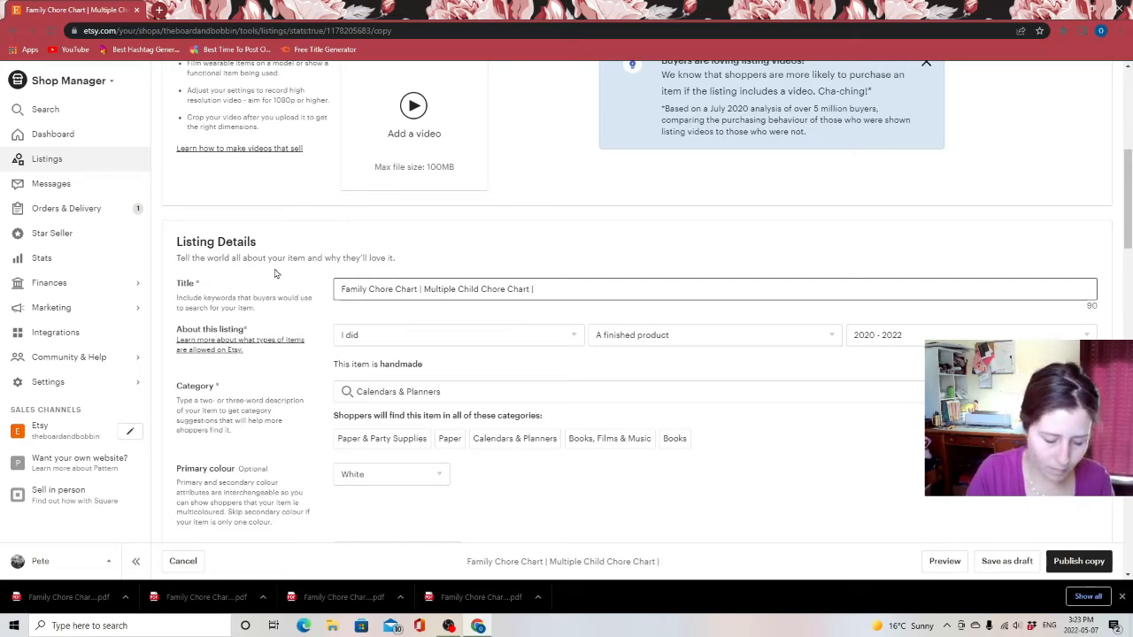
type("Kid")
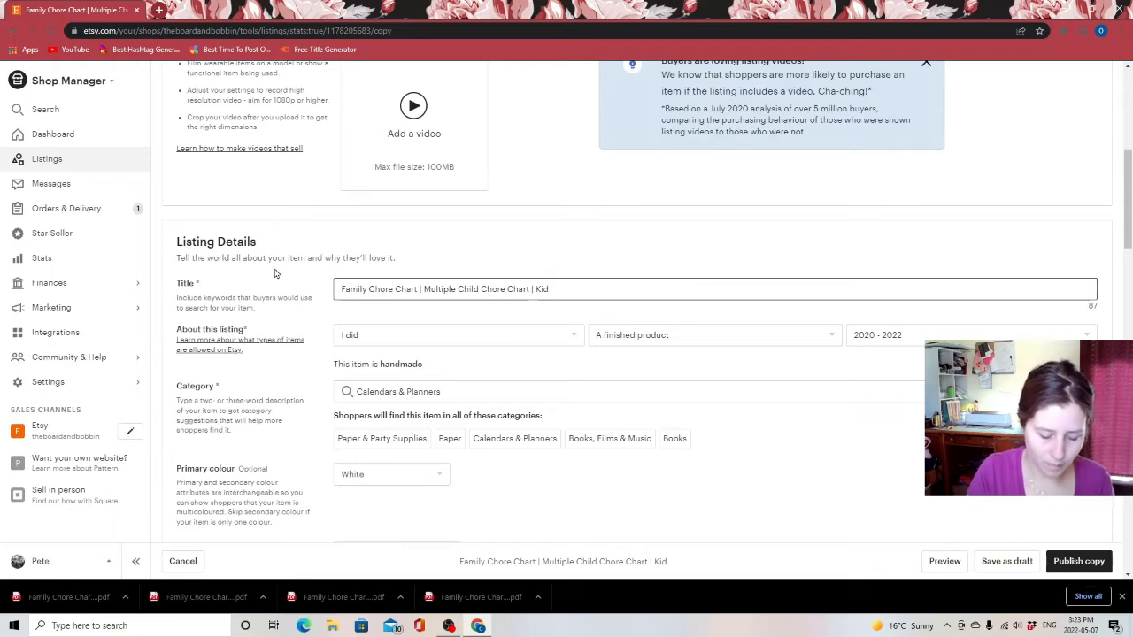
type(" Cho")
key("BackSpace")
key("BackSpace")
key("BackSpace")
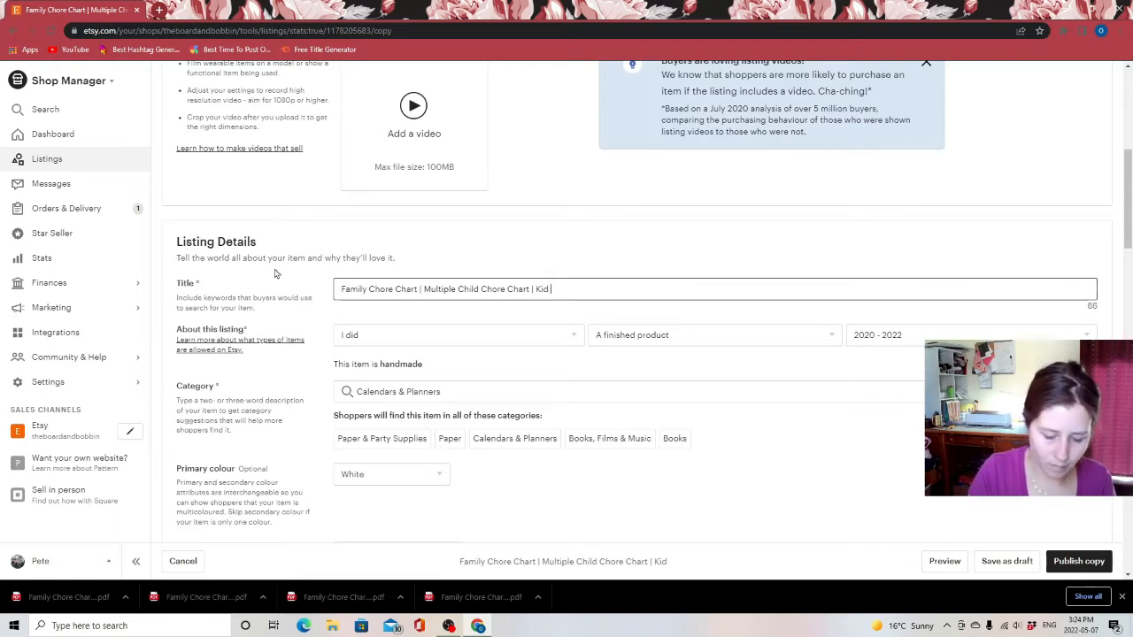
type("Paanner")
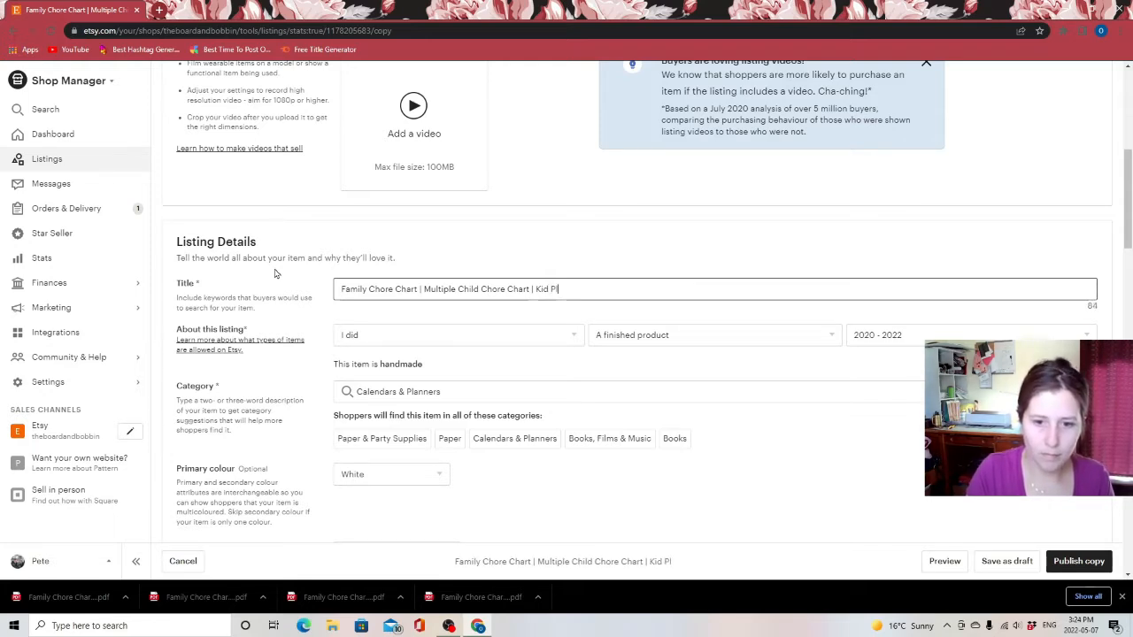
type(" | Child")
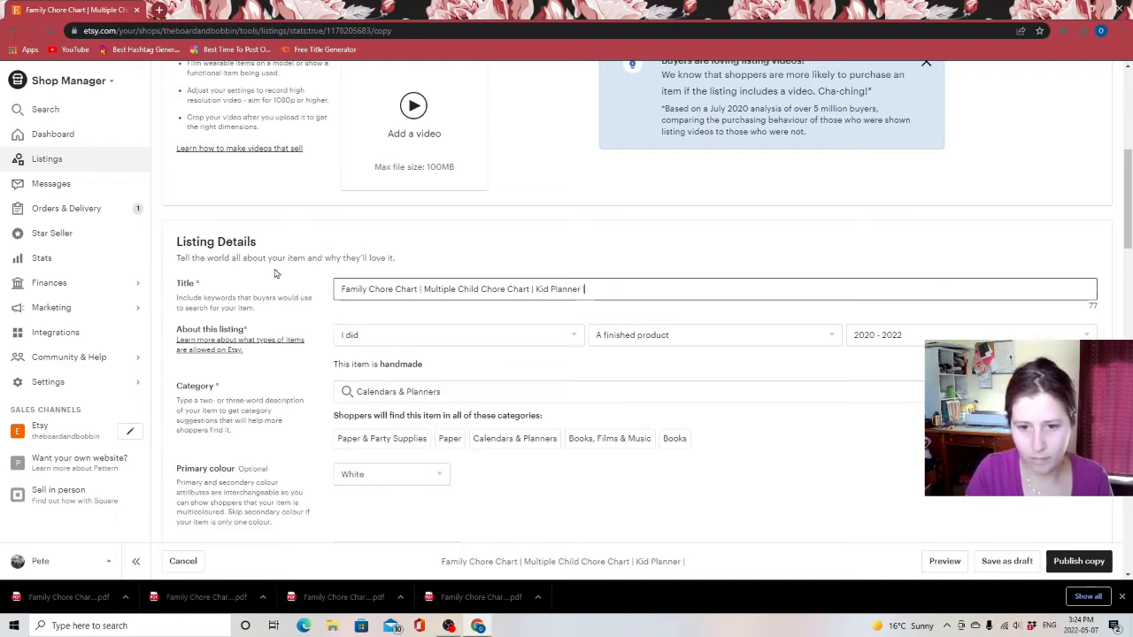
type(" Pl")
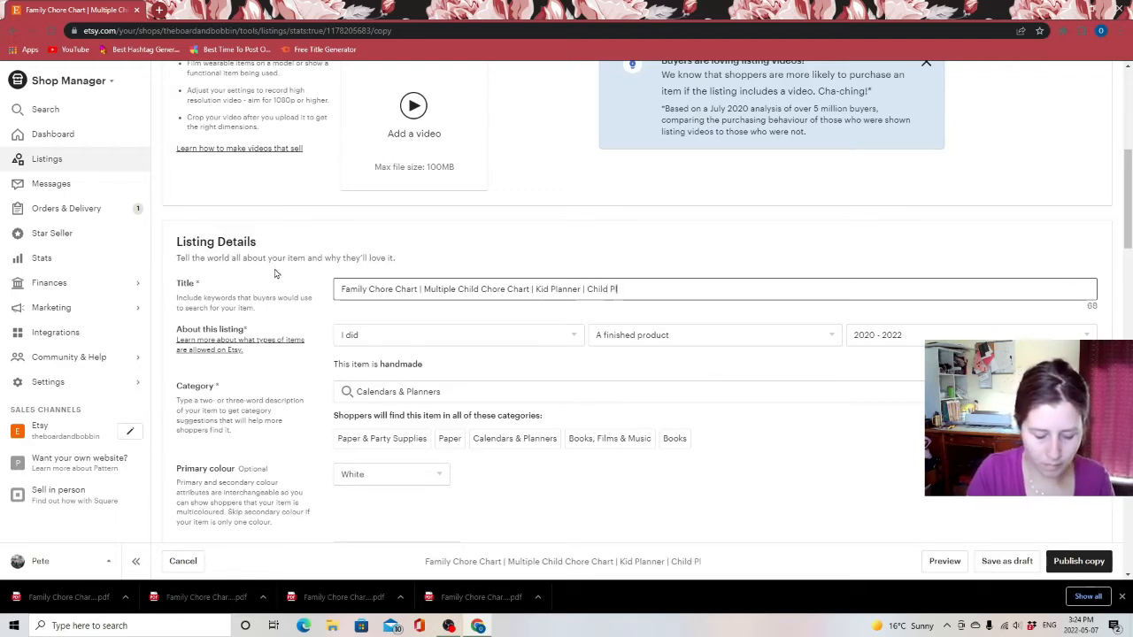
type("anner")
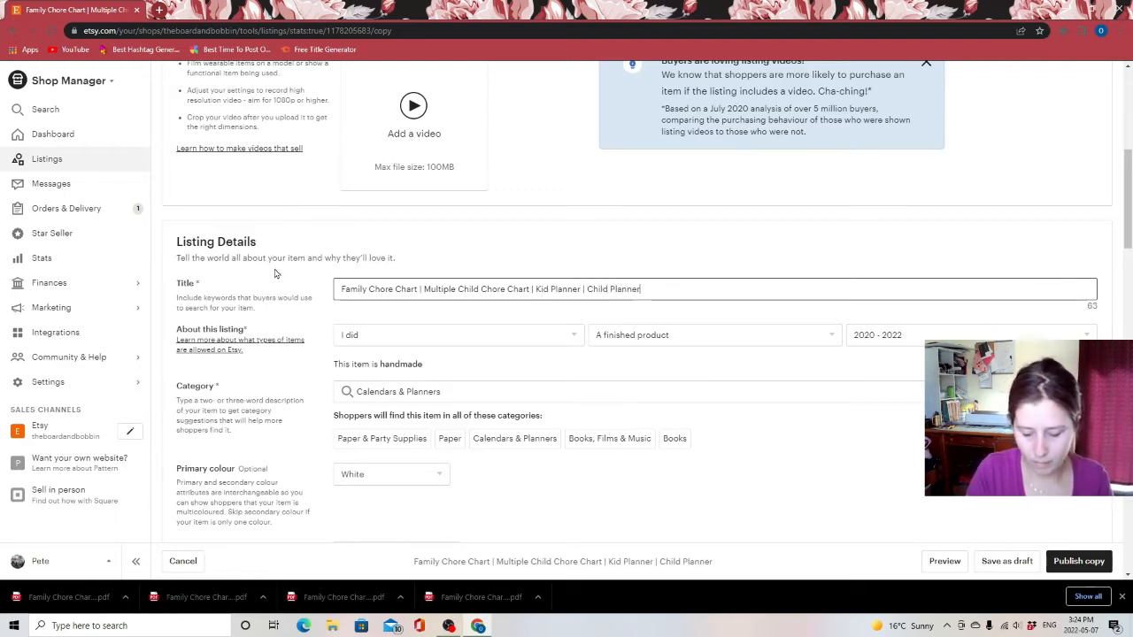
type(" | Child")
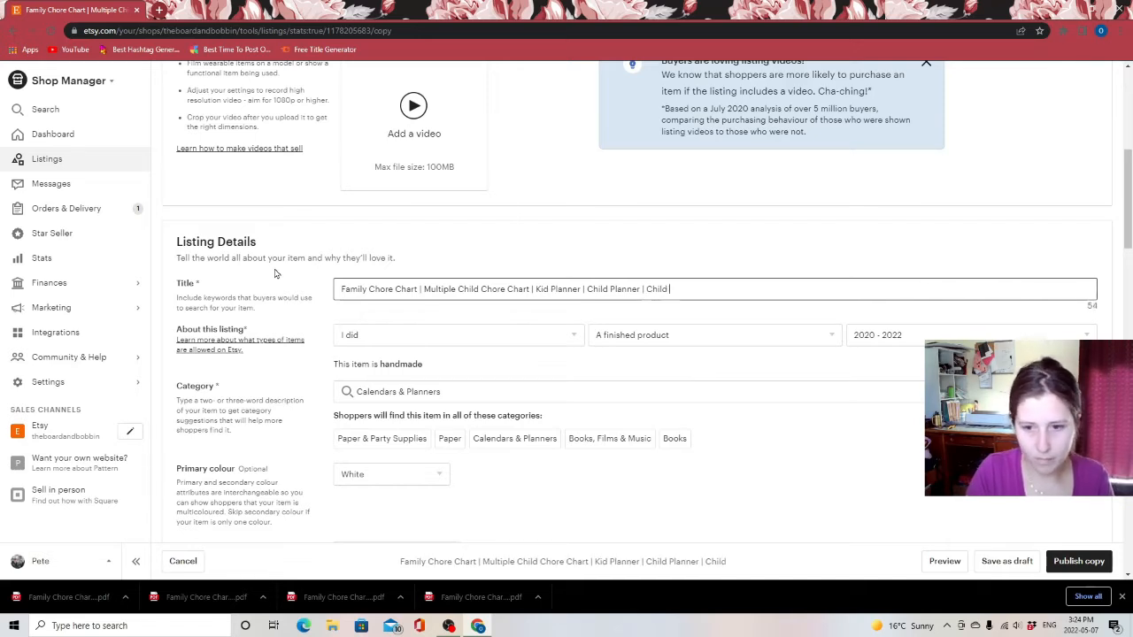
type(" Routine ")
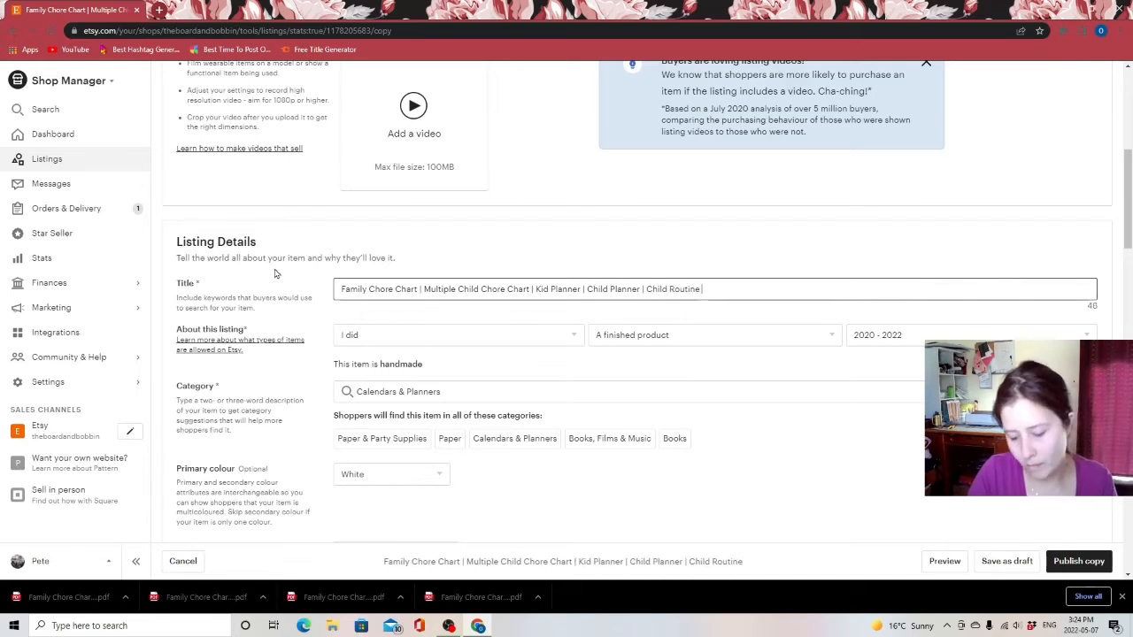
type("|")
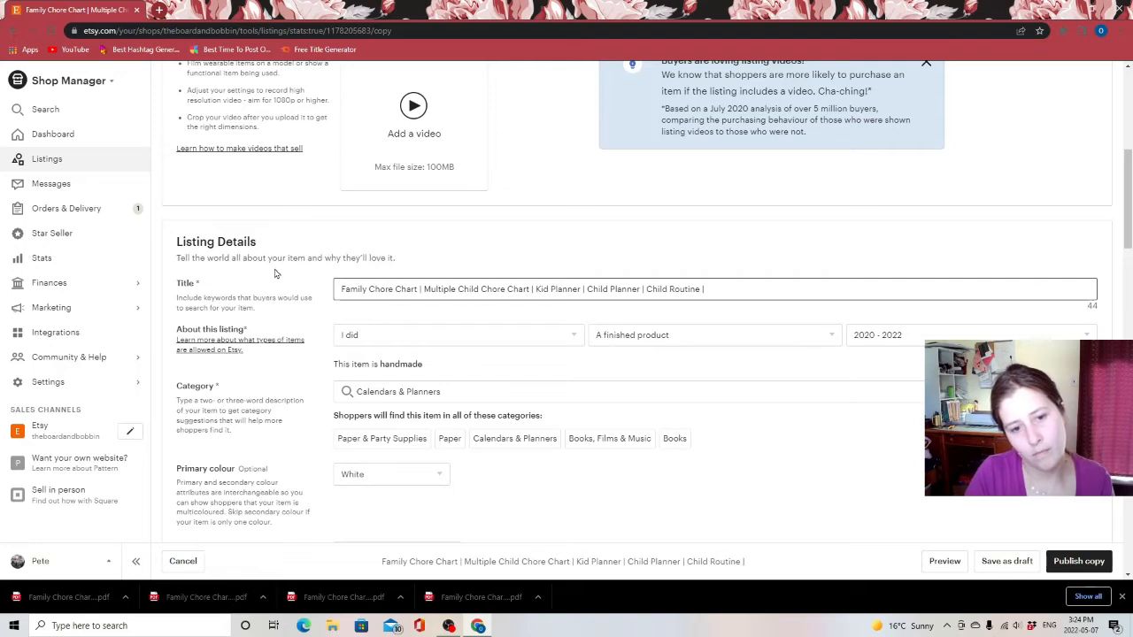
key("BackSpace")
key("BackSpace")
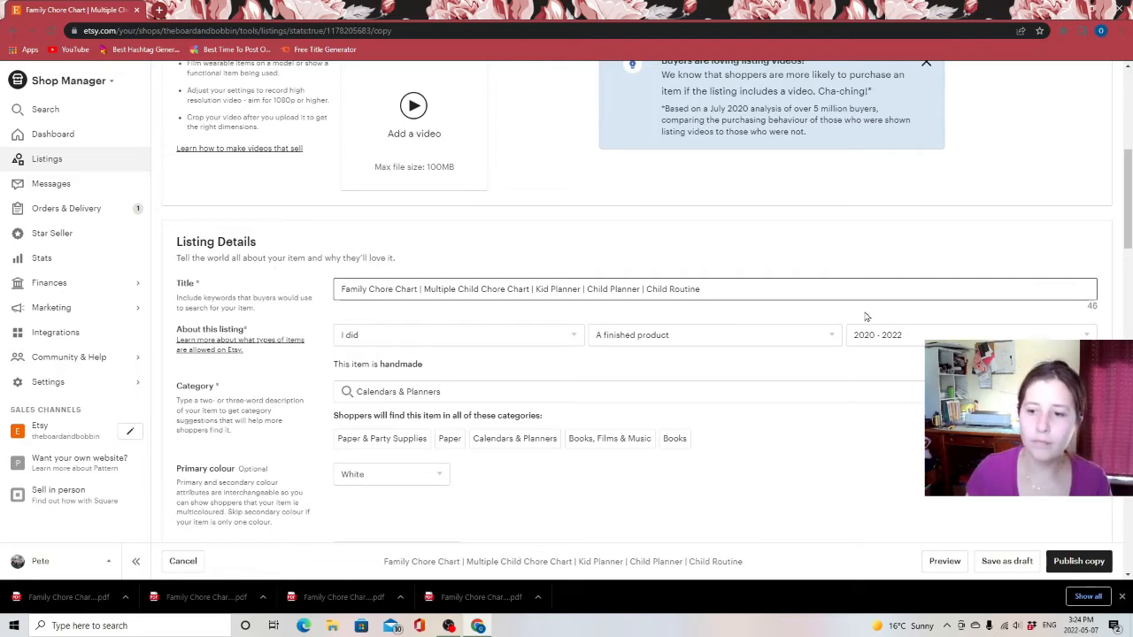
Set the listing's secondary colour to Blue
left_click(628, 342)
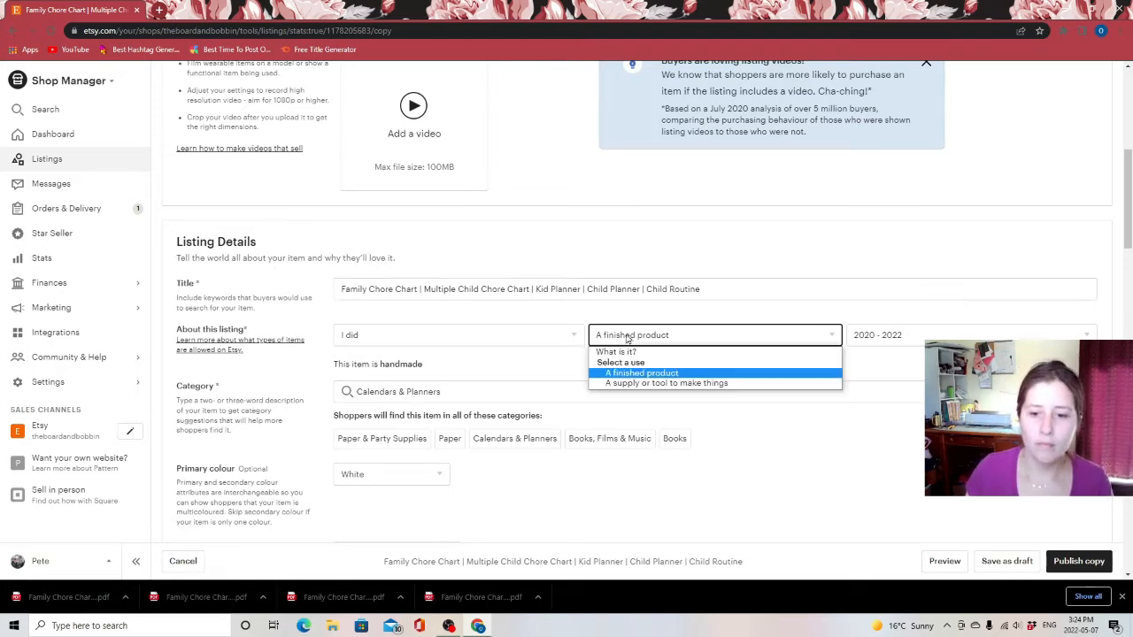
left_click(629, 341)
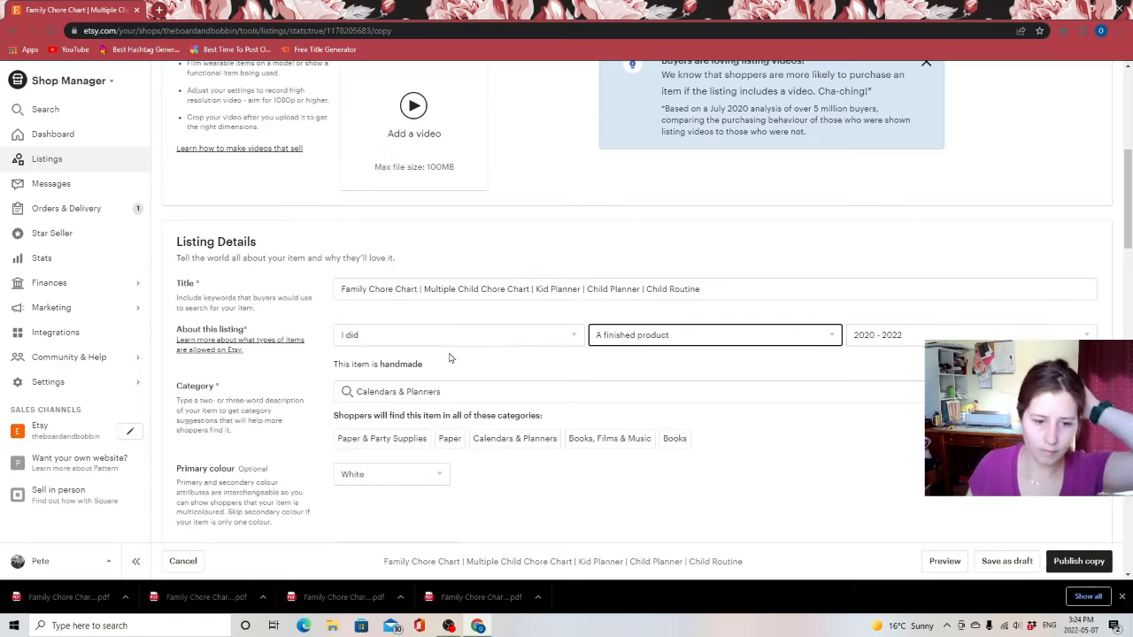
scroll(491, 333, "down", 2)
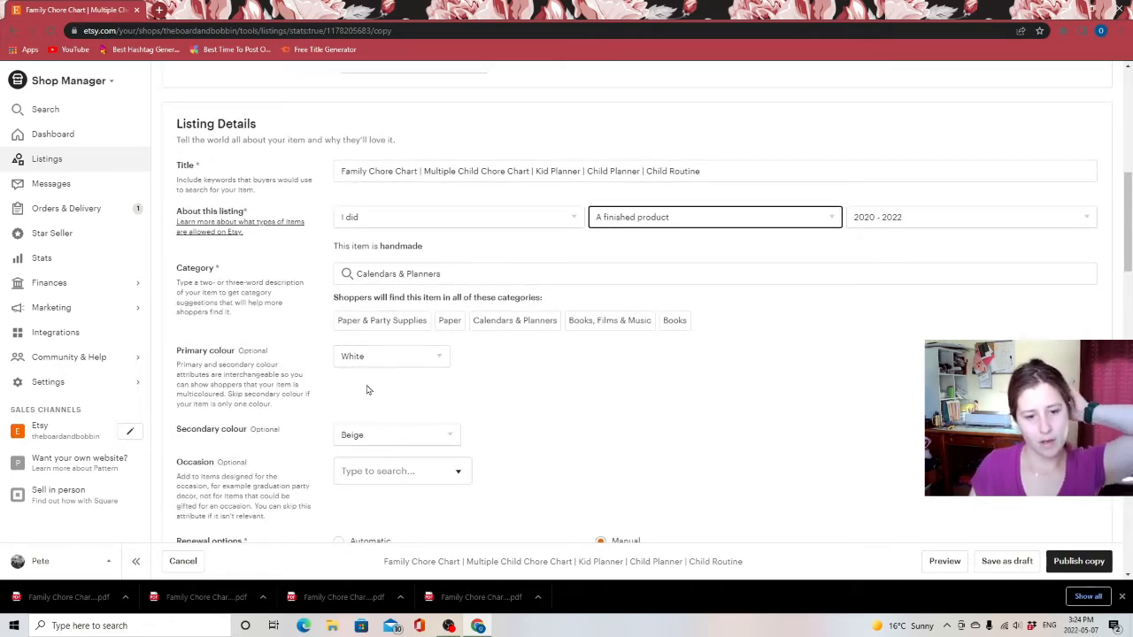
scroll(368, 389, "down", 3)
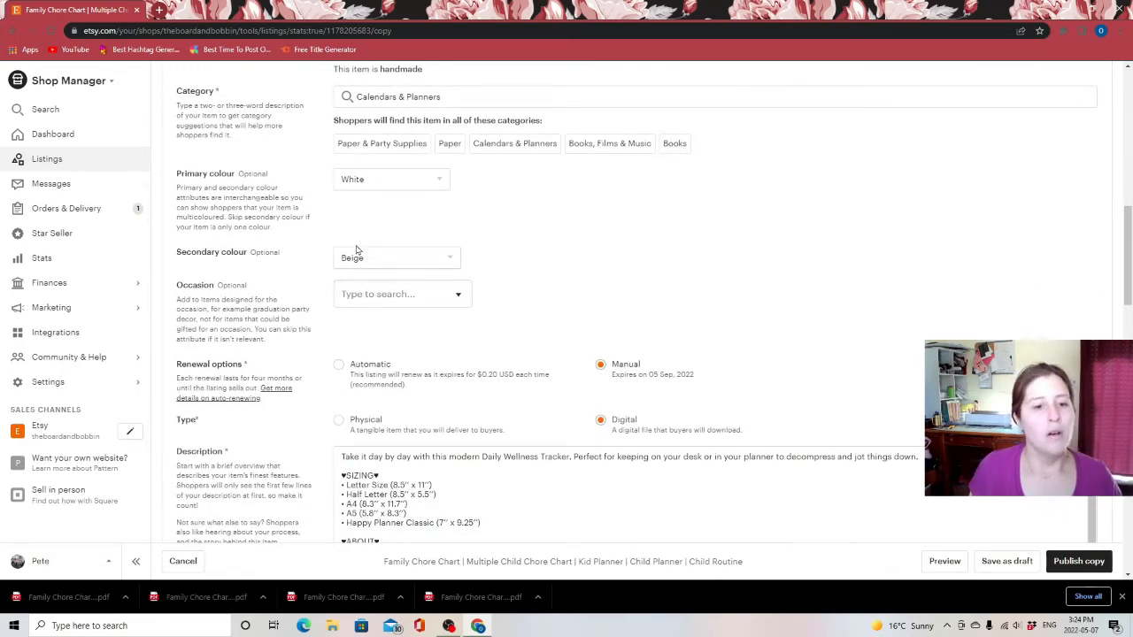
left_click(411, 257)
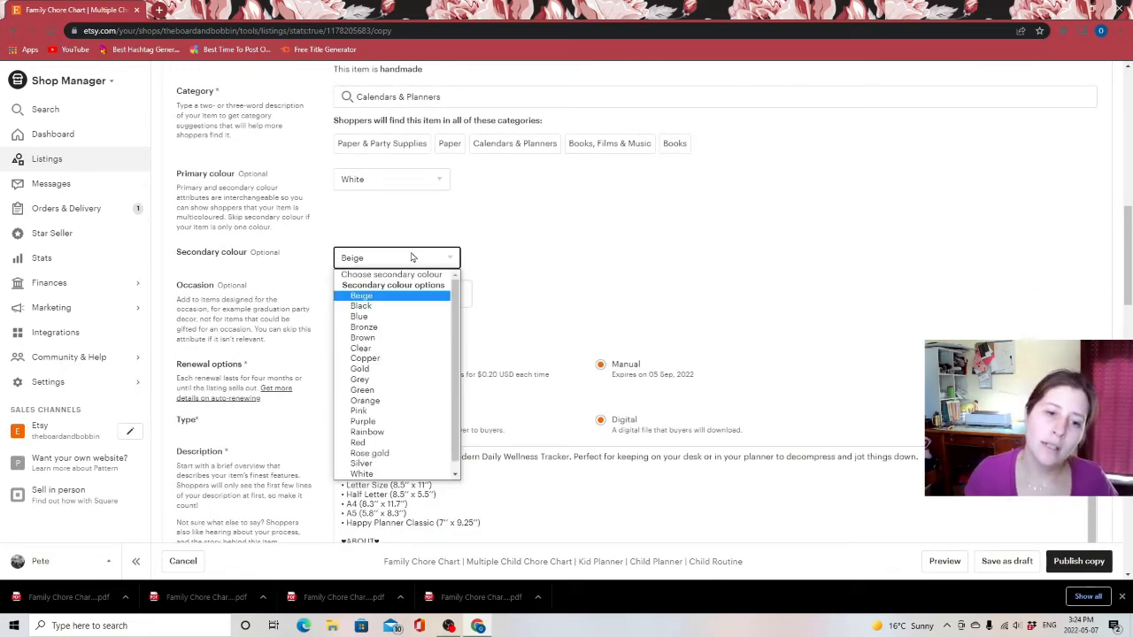
left_click(410, 317)
left_click(620, 270)
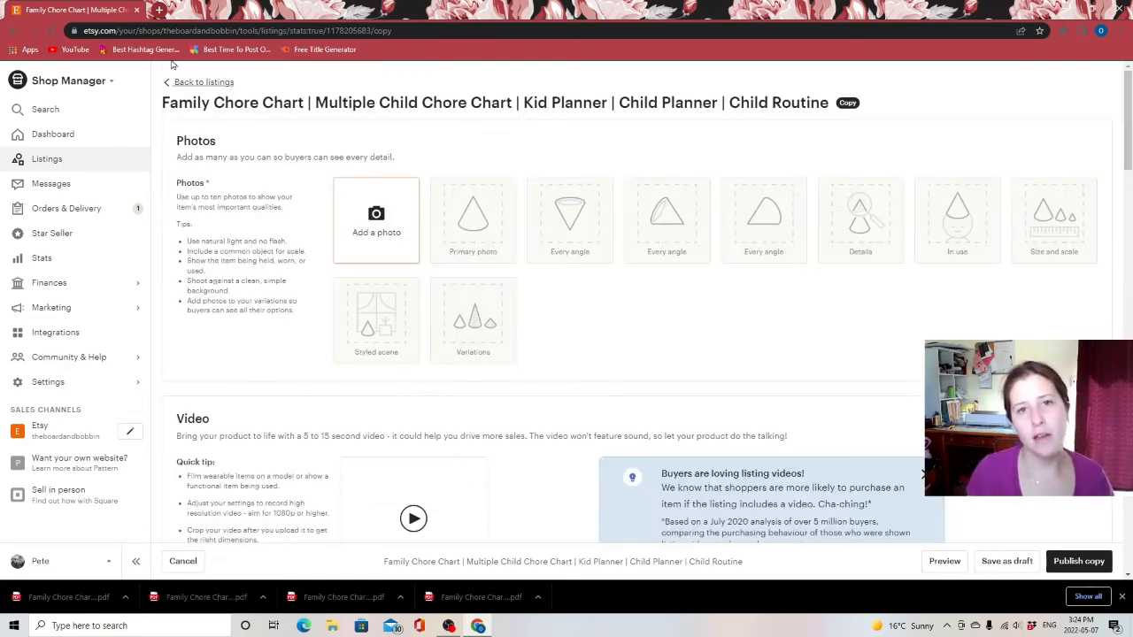
Open Canva in a new tab and open the Family Chore Chart Printable Letter design
left_click(158, 11)
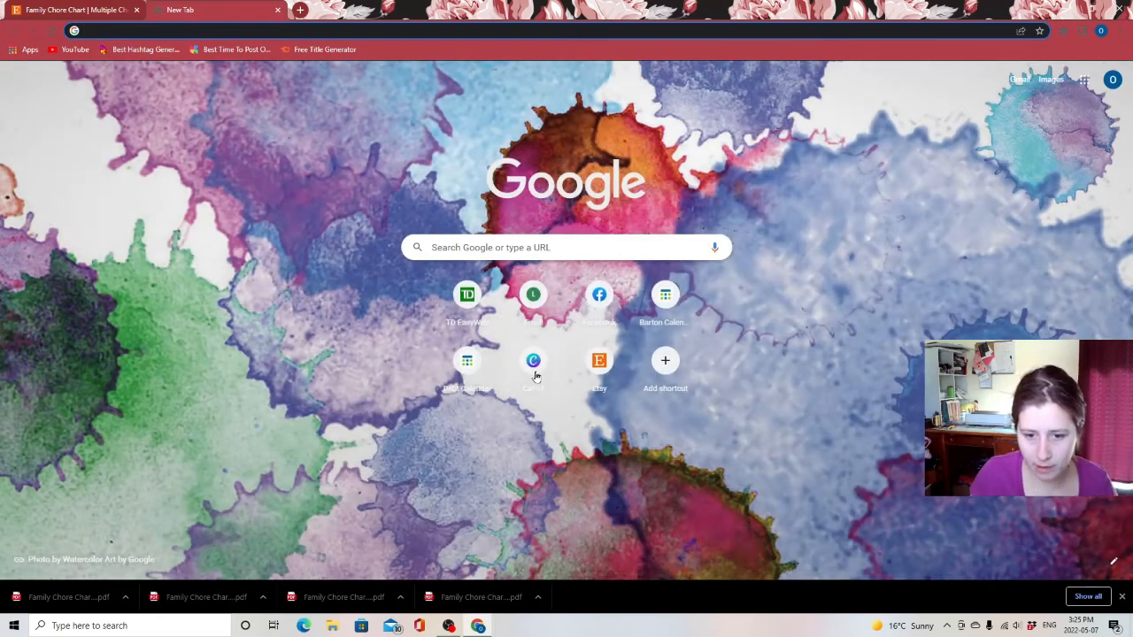
left_click(535, 375)
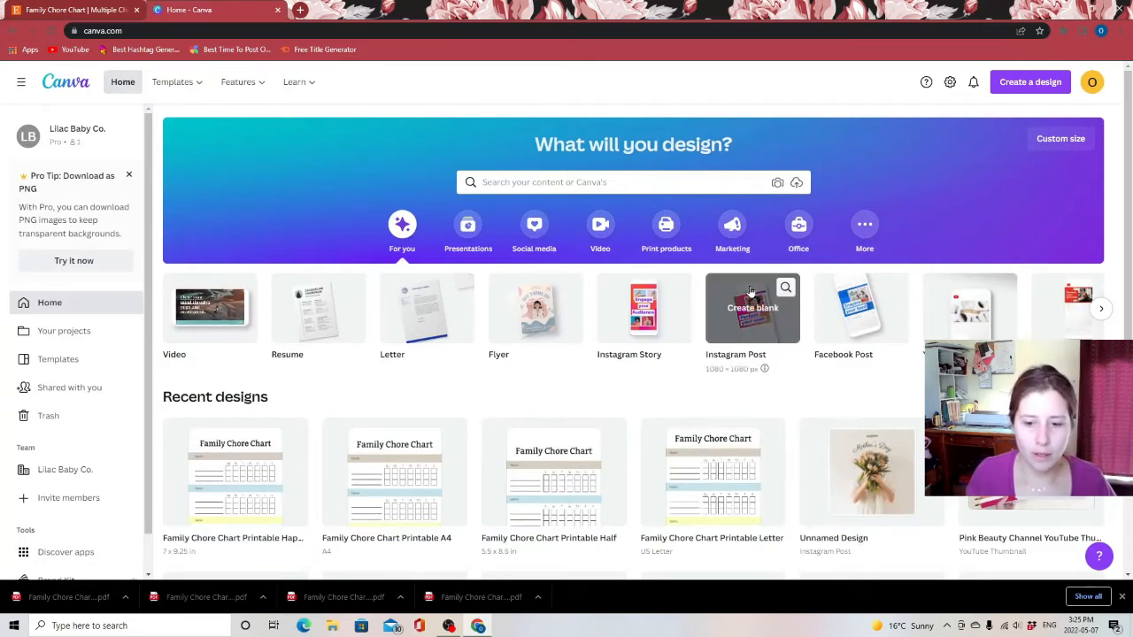
mouse_move(398, 329)
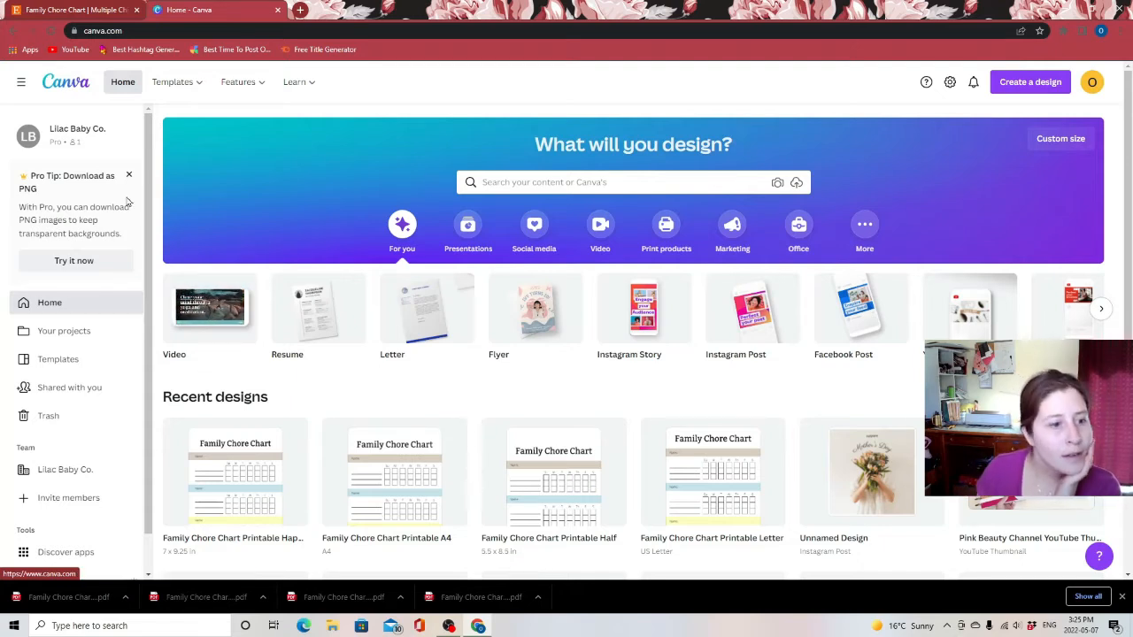
left_click(711, 488)
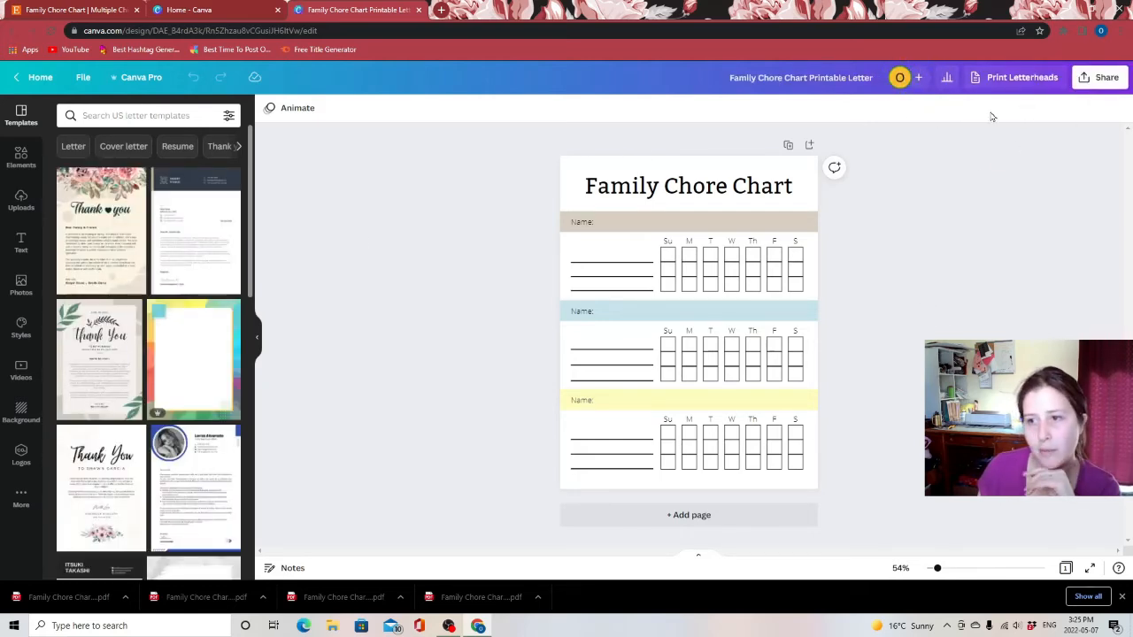
Download the Letter-size chore chart design as a PNG image
left_click(1106, 79)
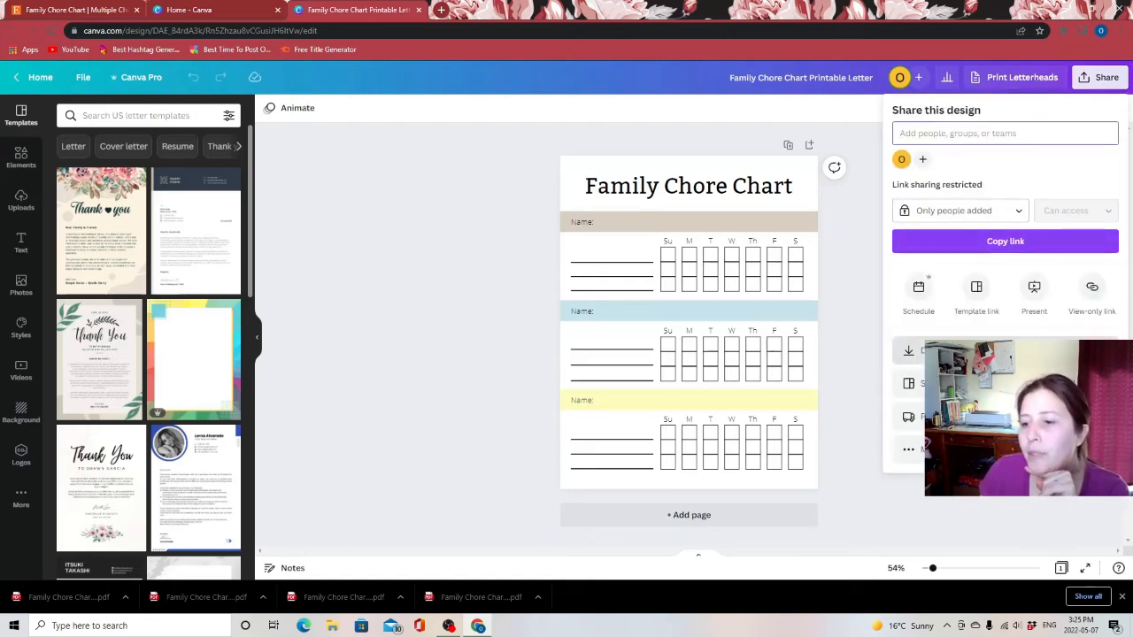
left_click(925, 351)
left_click(1007, 164)
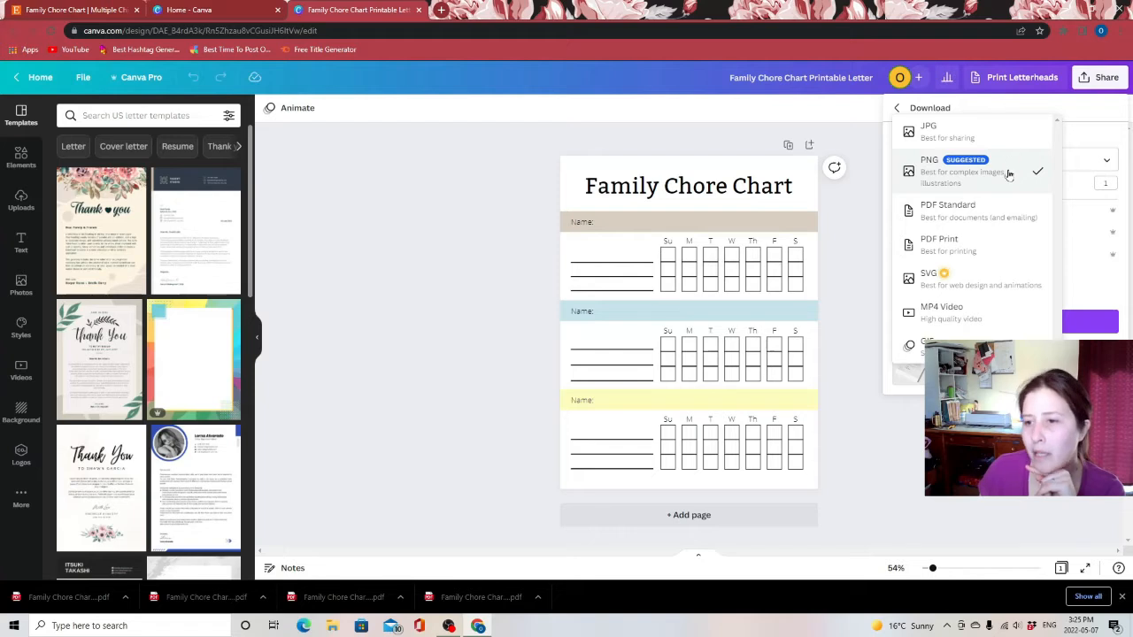
left_click(1008, 173)
left_click(1006, 322)
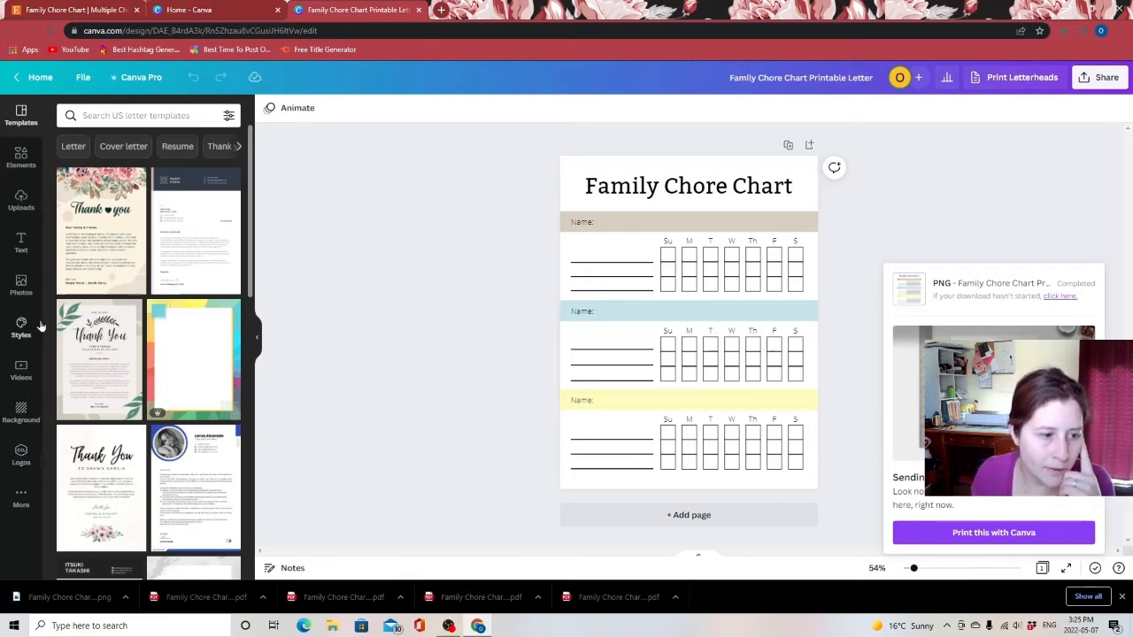
Upload the downloaded Family Chore Chart PNG to the Canva uploads
left_click(21, 198)
left_click(139, 146)
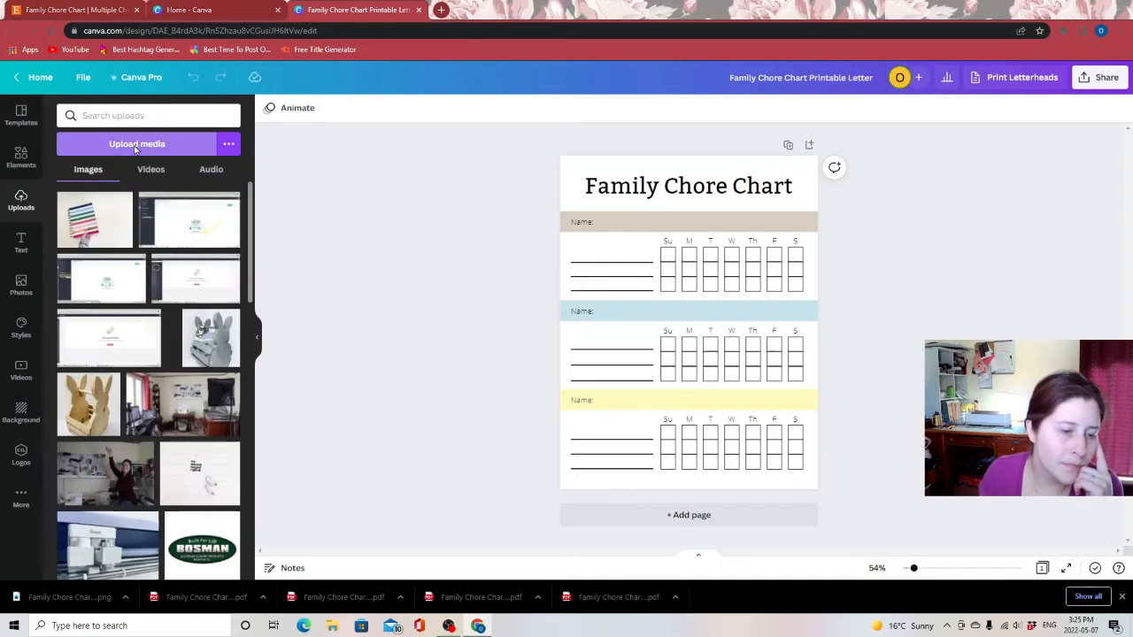
left_click(166, 130)
double_click(167, 130)
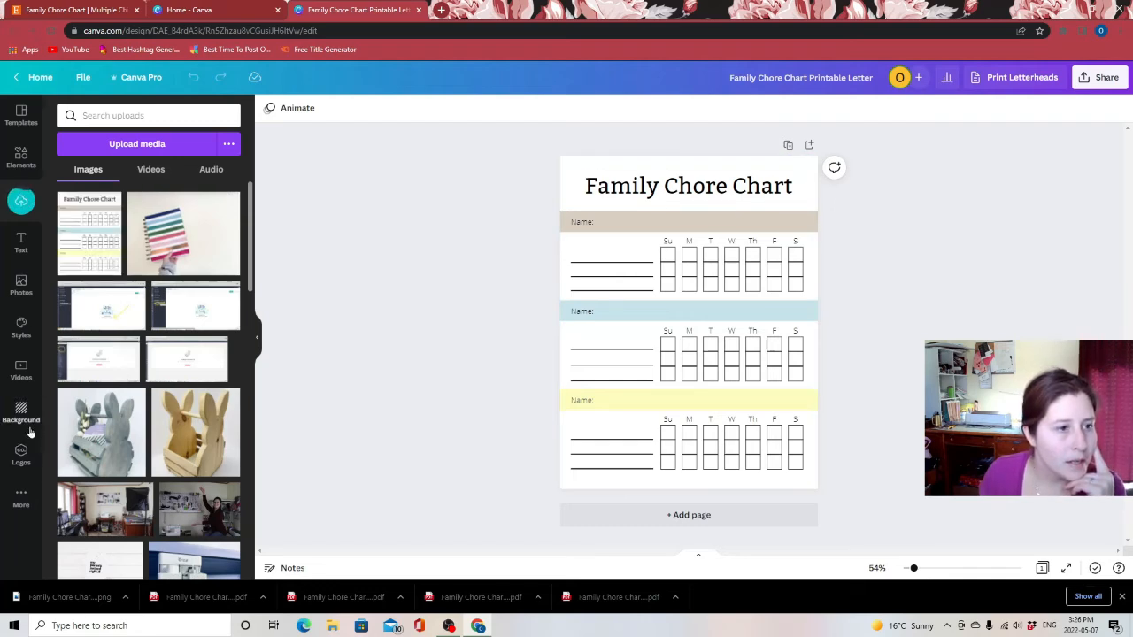
Open the YouTube Video Outline Planner mockup design from recent designs and recolour its Instant Download banner light blue
left_click(38, 77)
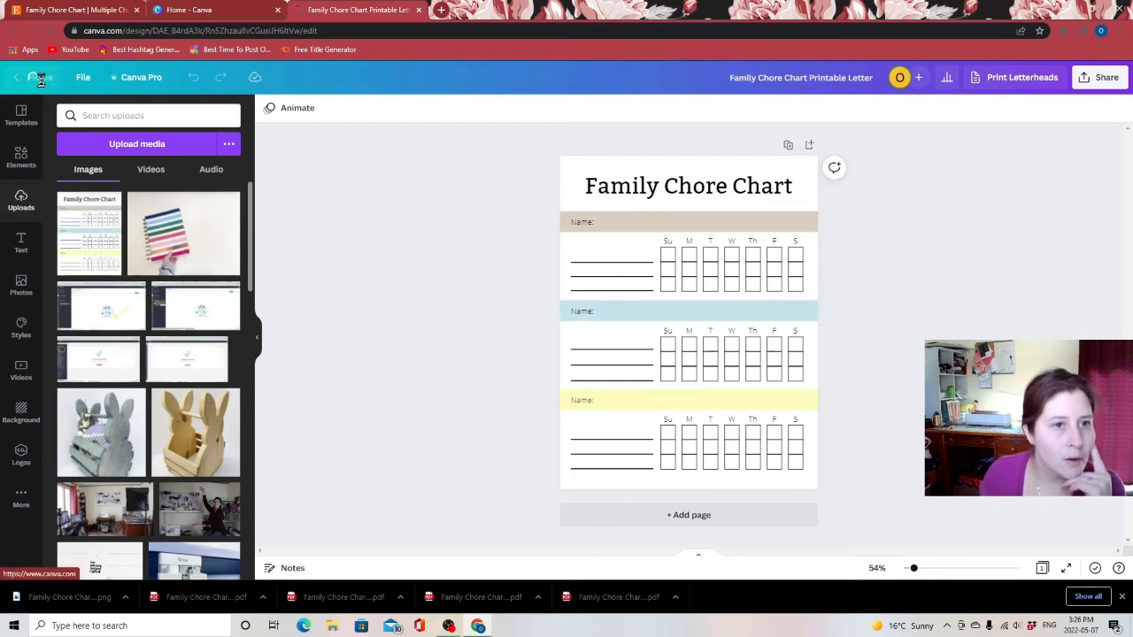
left_click(277, 11)
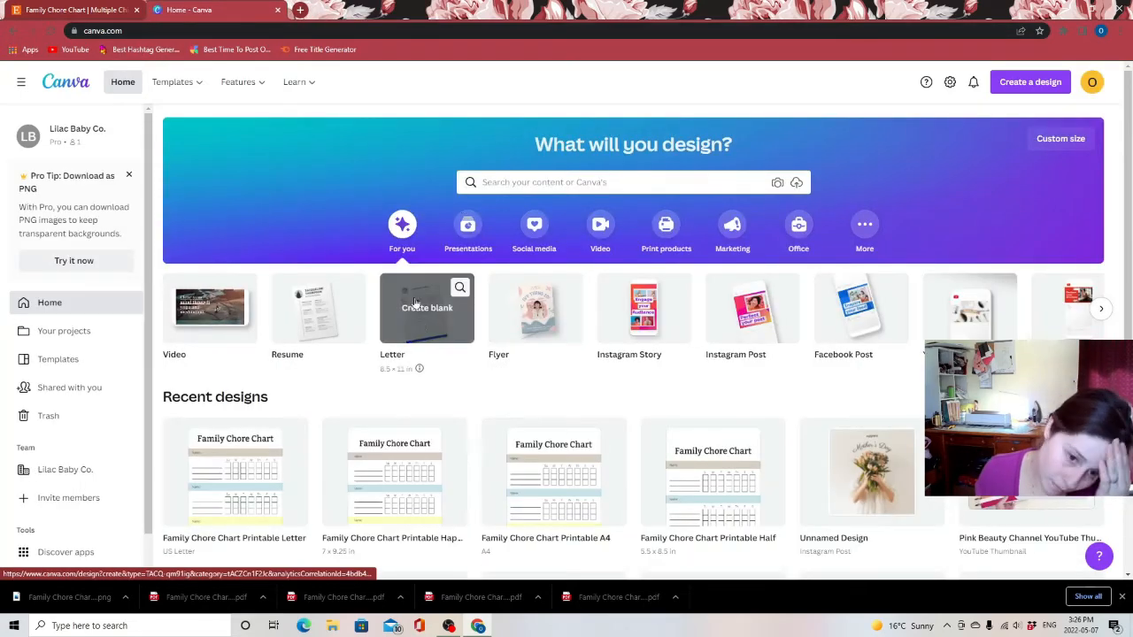
scroll(423, 394, "down", 7)
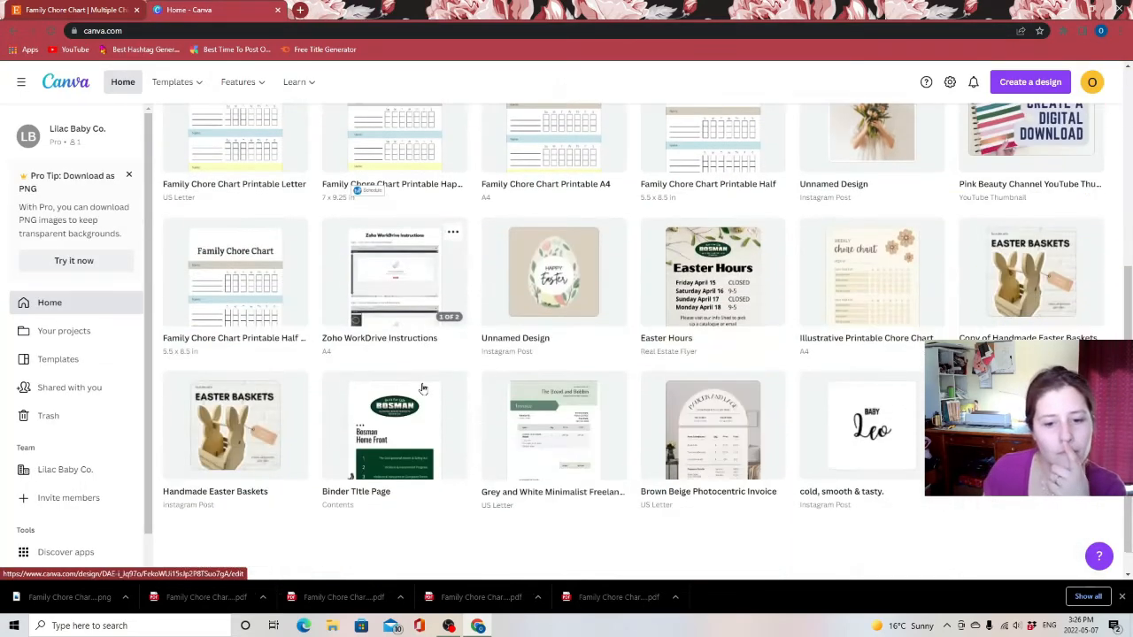
scroll(420, 382, "down", 5)
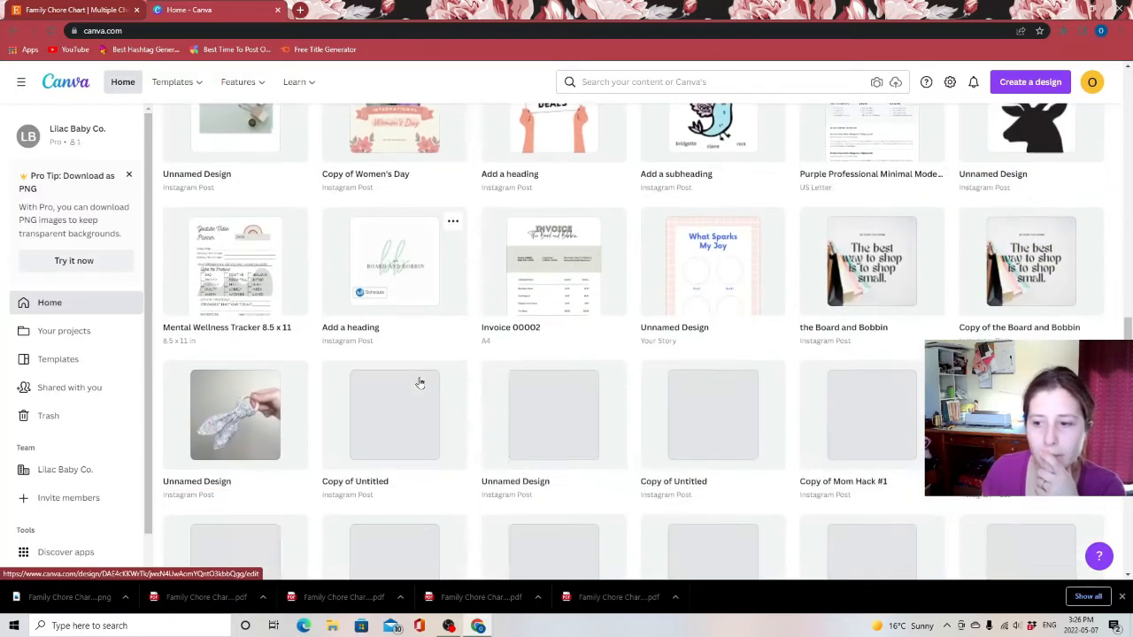
scroll(421, 372, "down", 6)
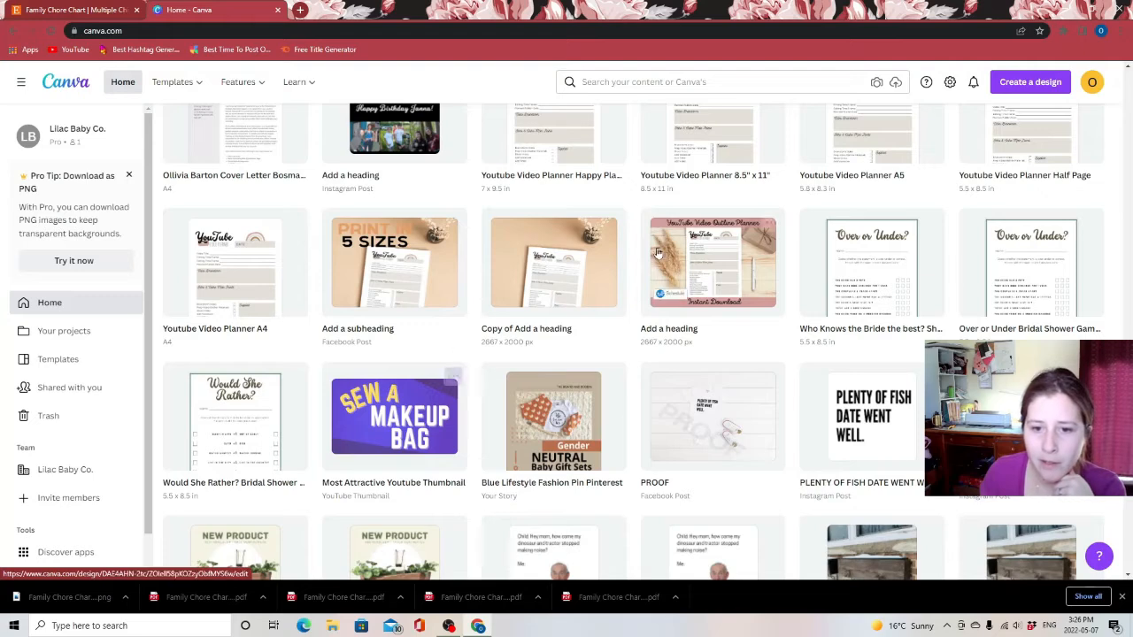
left_click(451, 376)
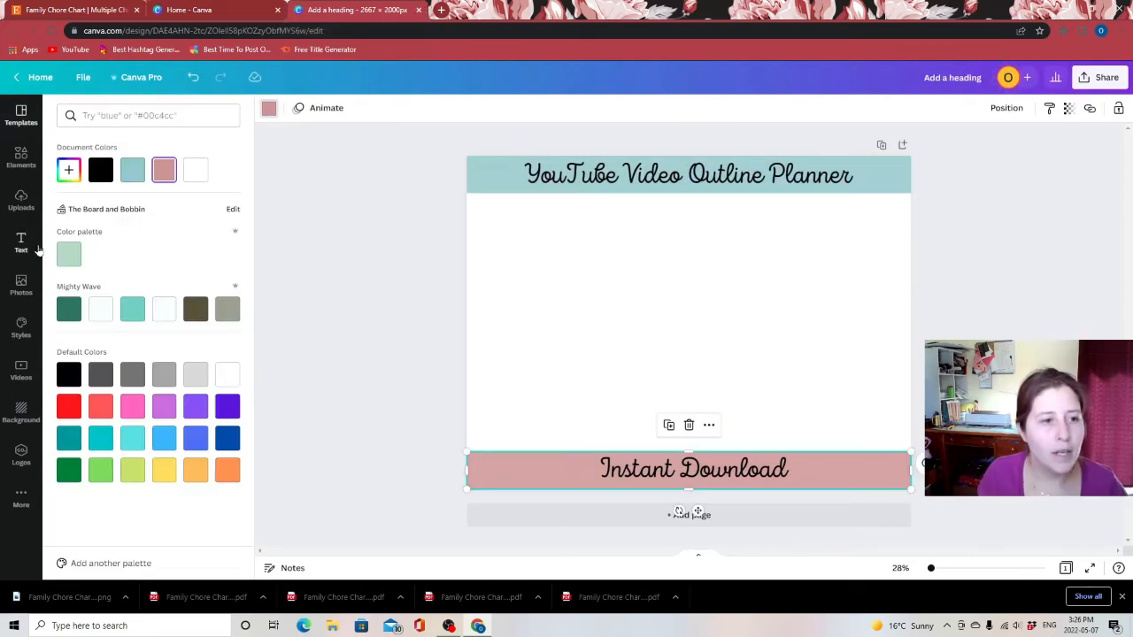
left_click(139, 178)
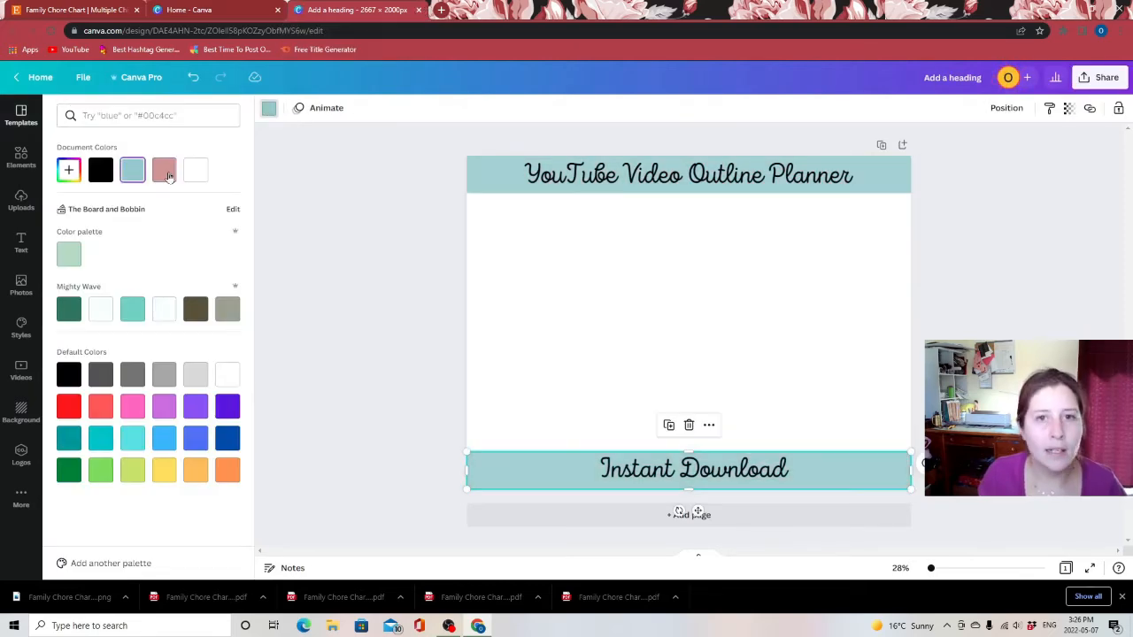
left_click(1012, 331)
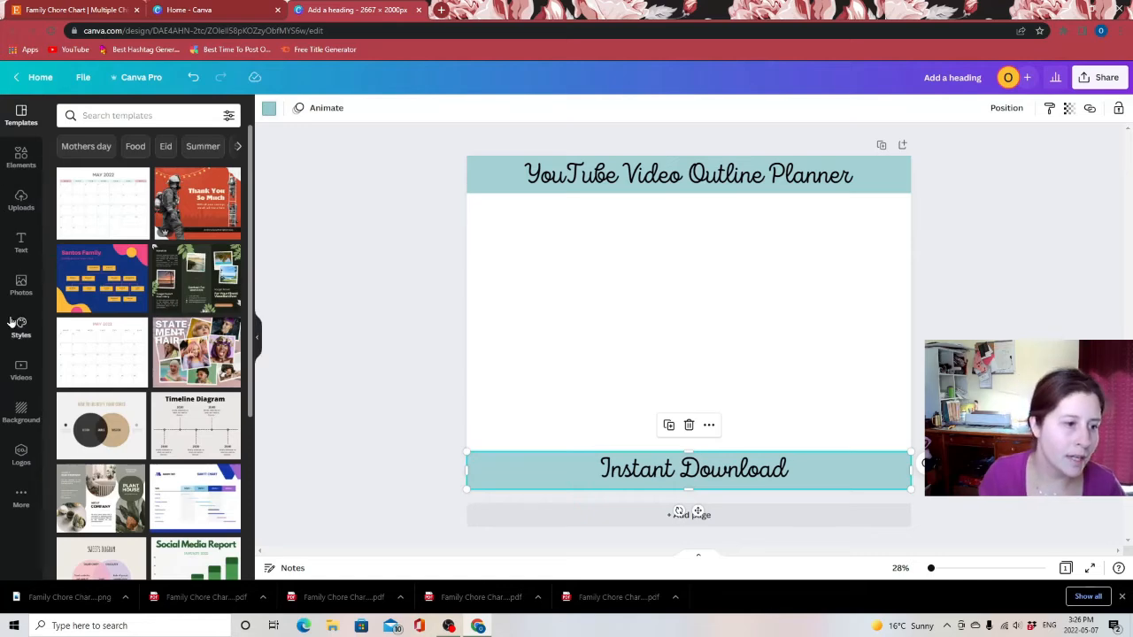
Search photos for a paper flat lay and add the wooden desk notebook photo, stretching it across the page
left_click(21, 285)
left_click(124, 113)
type("child desk flat lay")
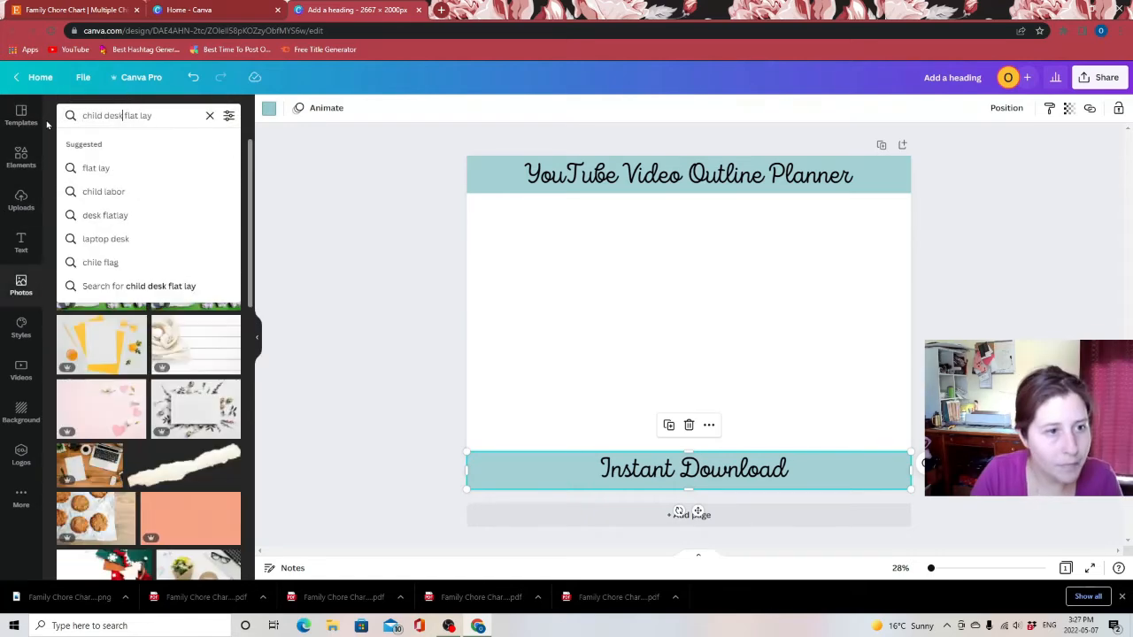
key("Return")
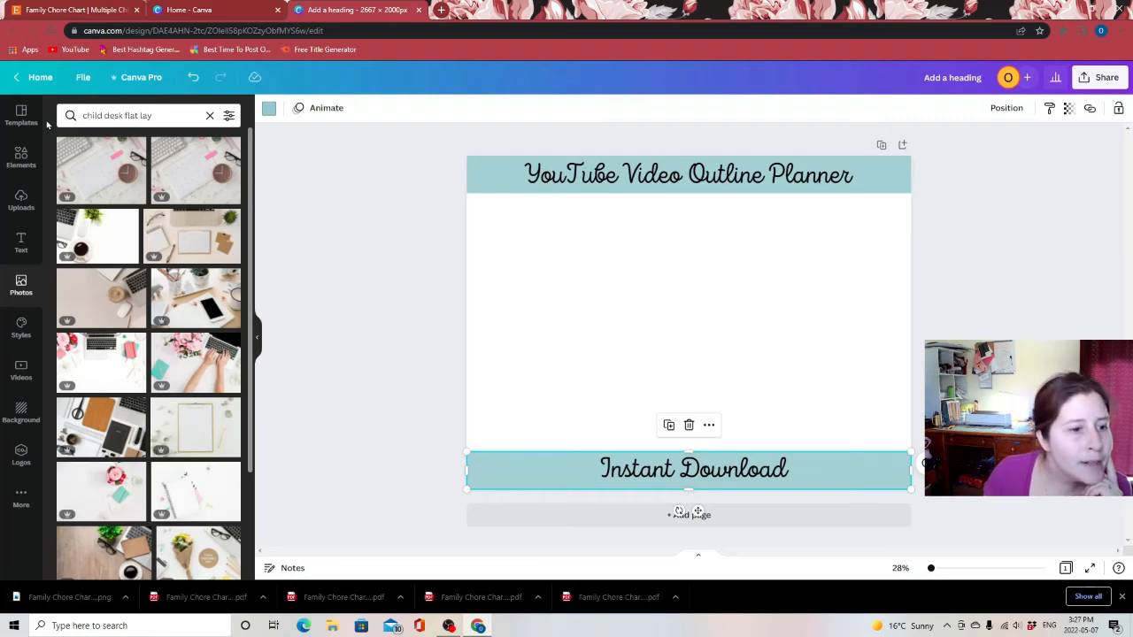
scroll(169, 351, "down", 15)
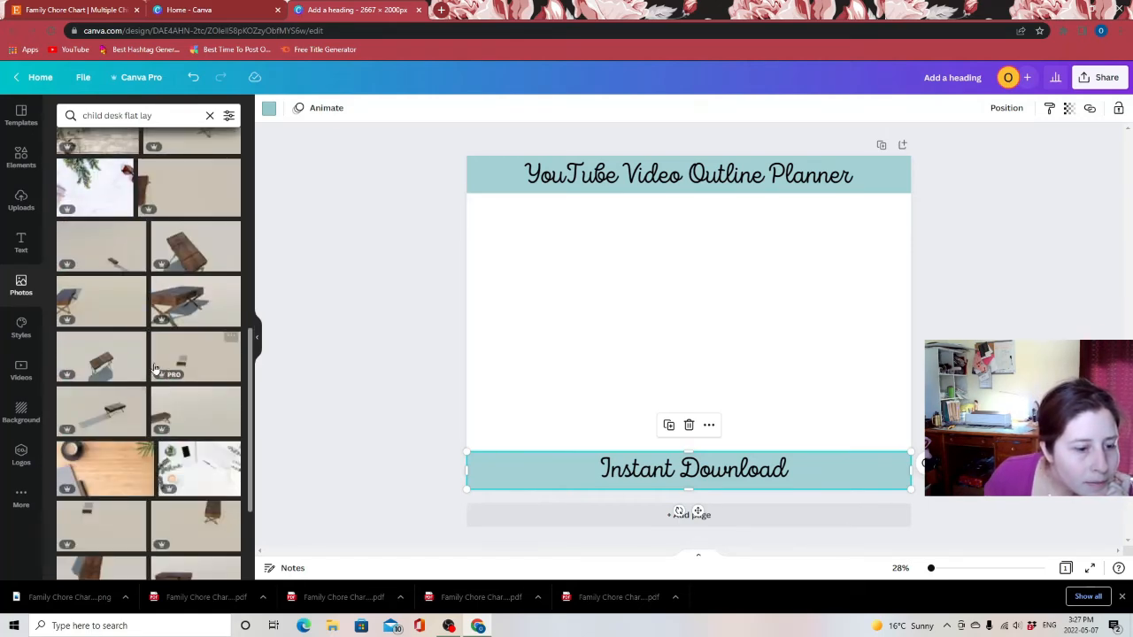
scroll(159, 345, "down", 5)
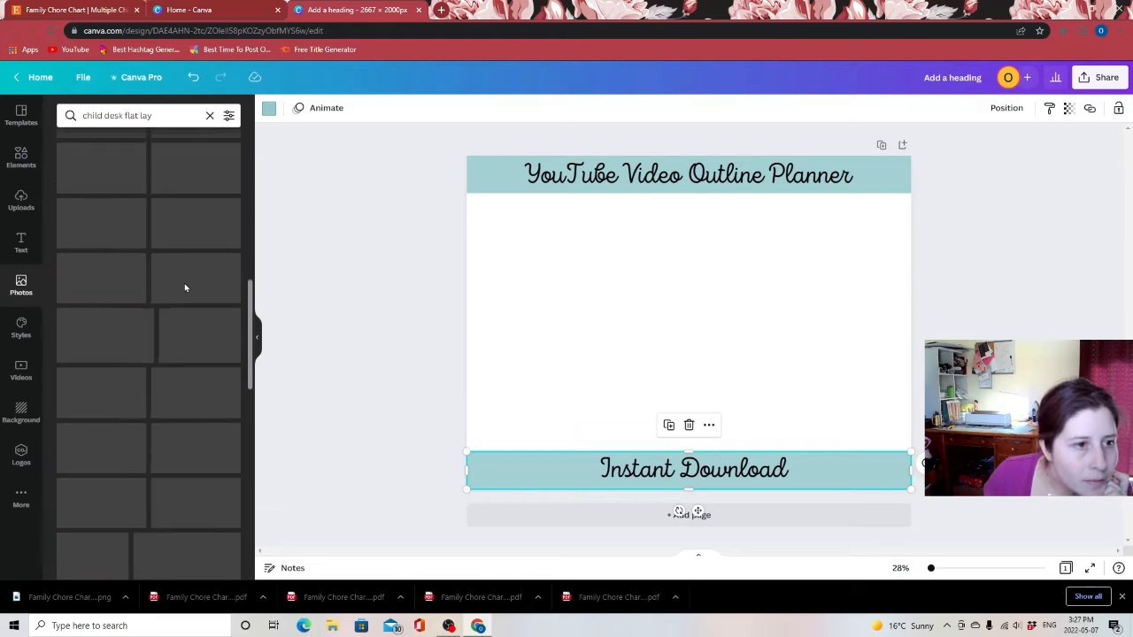
scroll(190, 296, "down", 3)
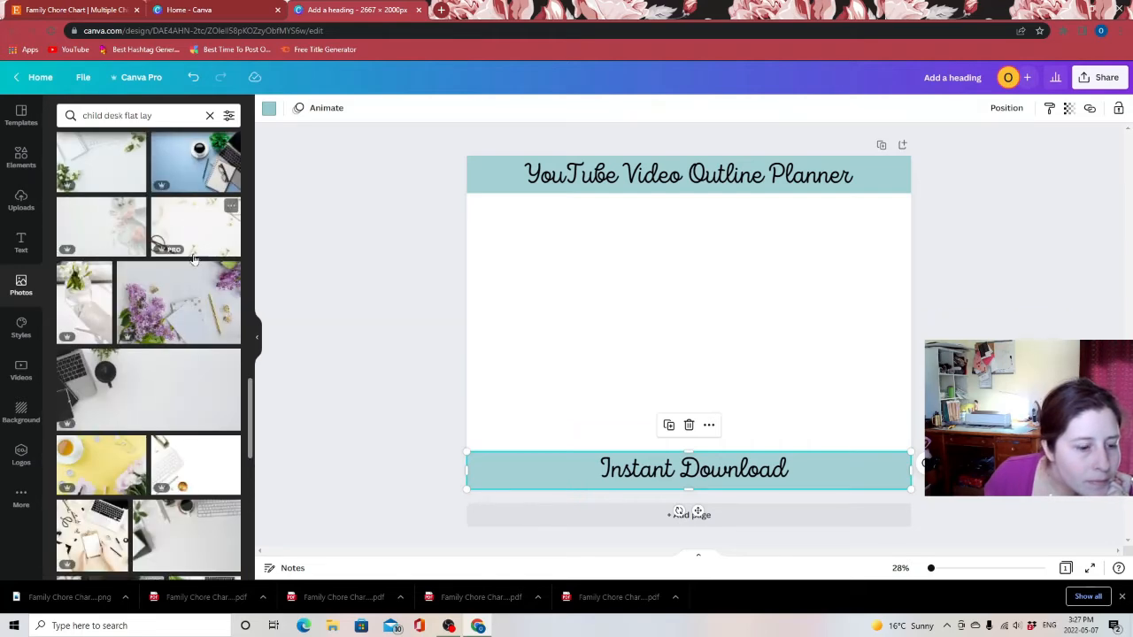
scroll(194, 258, "down", 3)
scroll(186, 420, "down", 3)
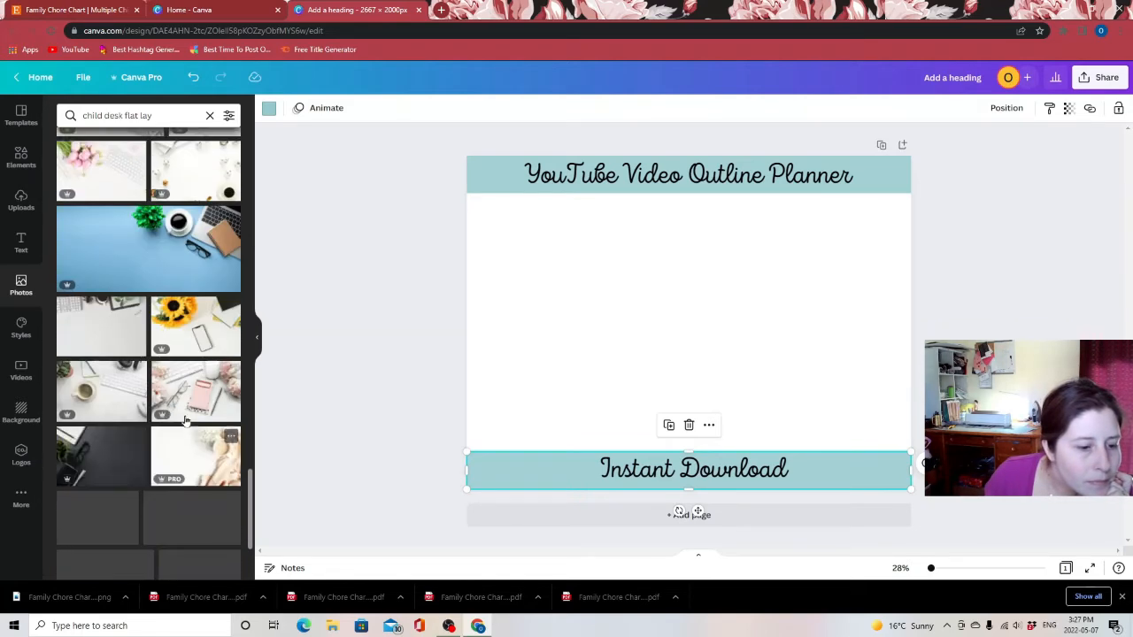
scroll(177, 354, "up", 5)
left_click_drag(124, 117, 31, 108)
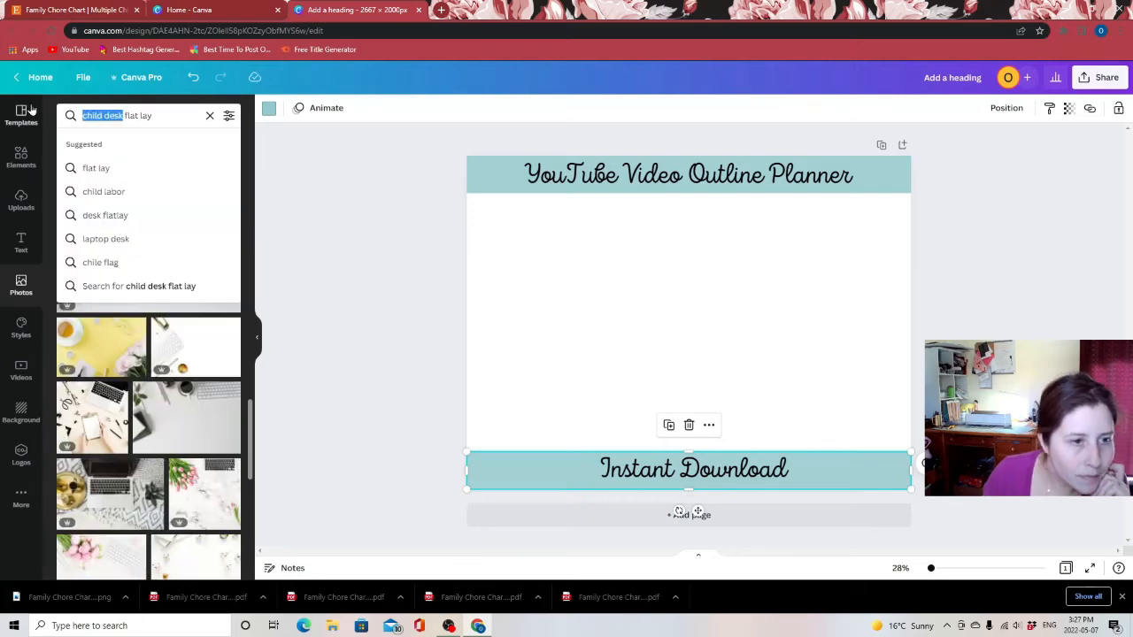
type("paper")
key("Return")
scroll(183, 409, "down", 3)
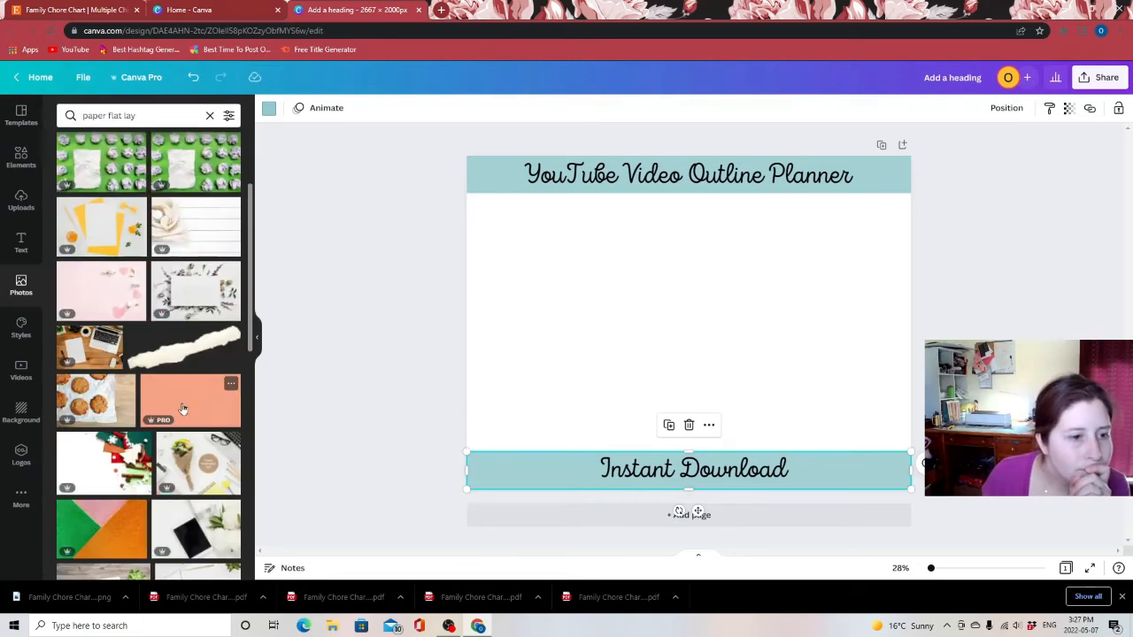
scroll(146, 294, "down", 3)
left_click(126, 298)
left_click_drag(498, 208, 414, 157)
left_click_drag(871, 438, 956, 487)
Crop the desk photo to fill the page behind the title and Instant Download banners, deleting the stray white element
double_click(806, 344)
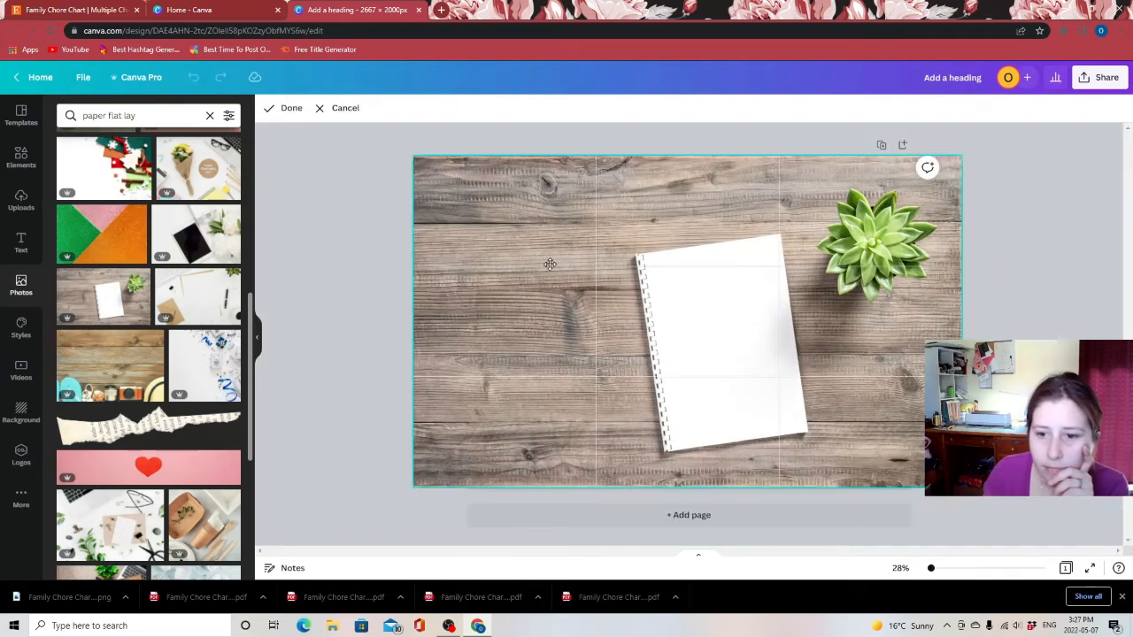
right_click(583, 268)
left_click_drag(730, 339, 681, 341)
left_click(969, 275)
right_click(820, 321)
left_click(872, 389)
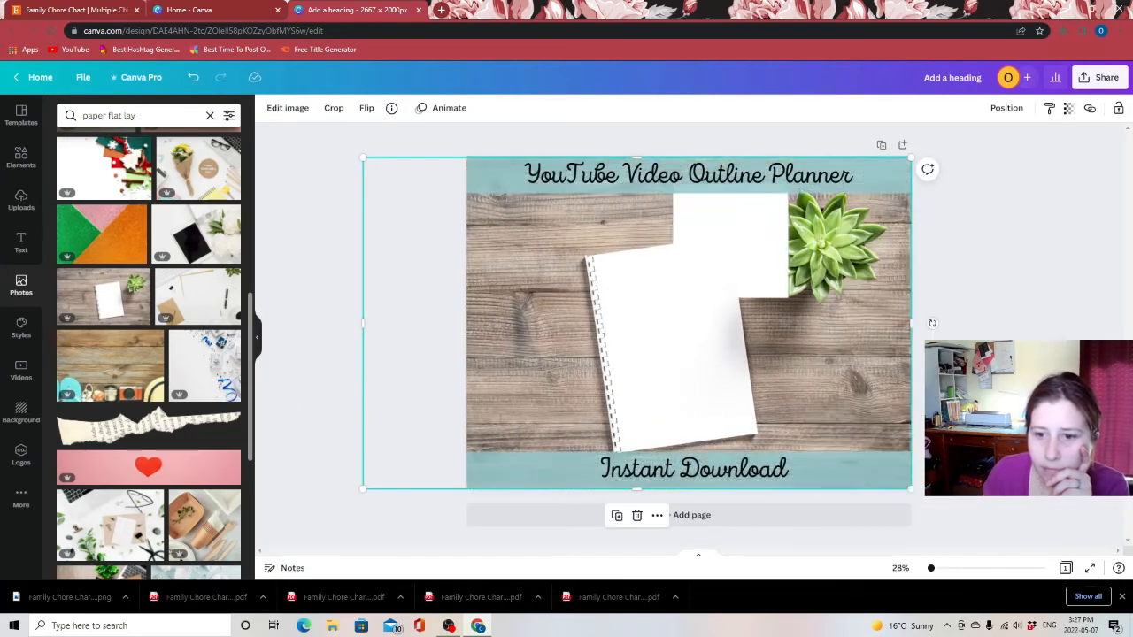
left_click(749, 251)
key("Delete")
double_click(804, 395)
left_click(973, 389)
double_click(691, 345)
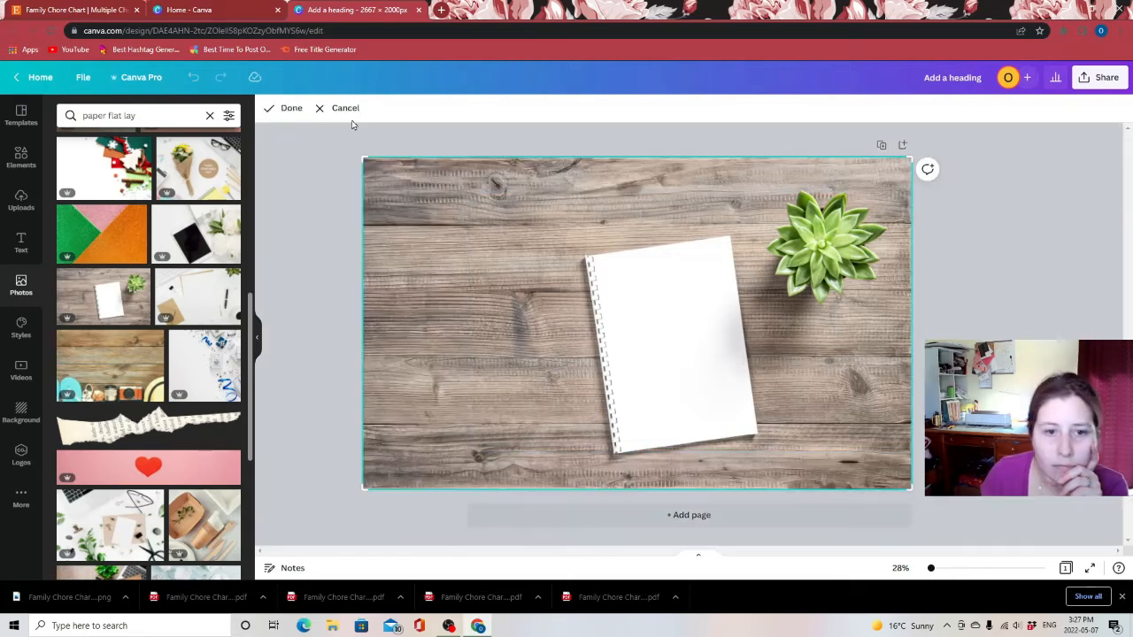
left_click_drag(363, 157, 311, 126)
left_click(296, 146)
right_click(656, 165)
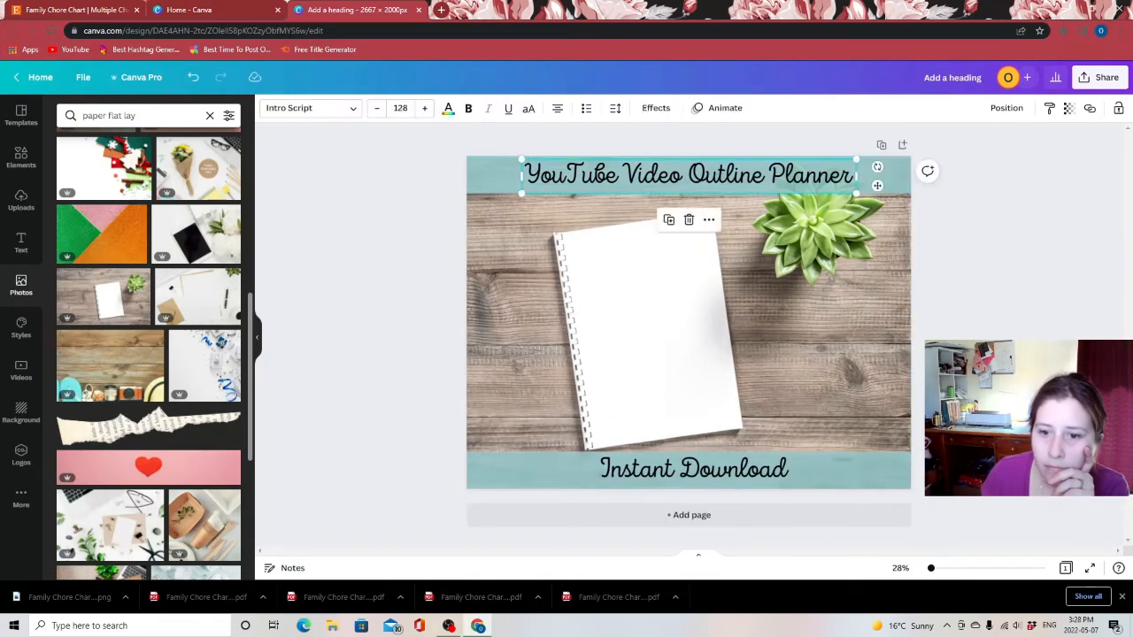
left_click(390, 206)
Place the uploaded Family Chore Chart image onto the mockup over the notebook
left_click(21, 202)
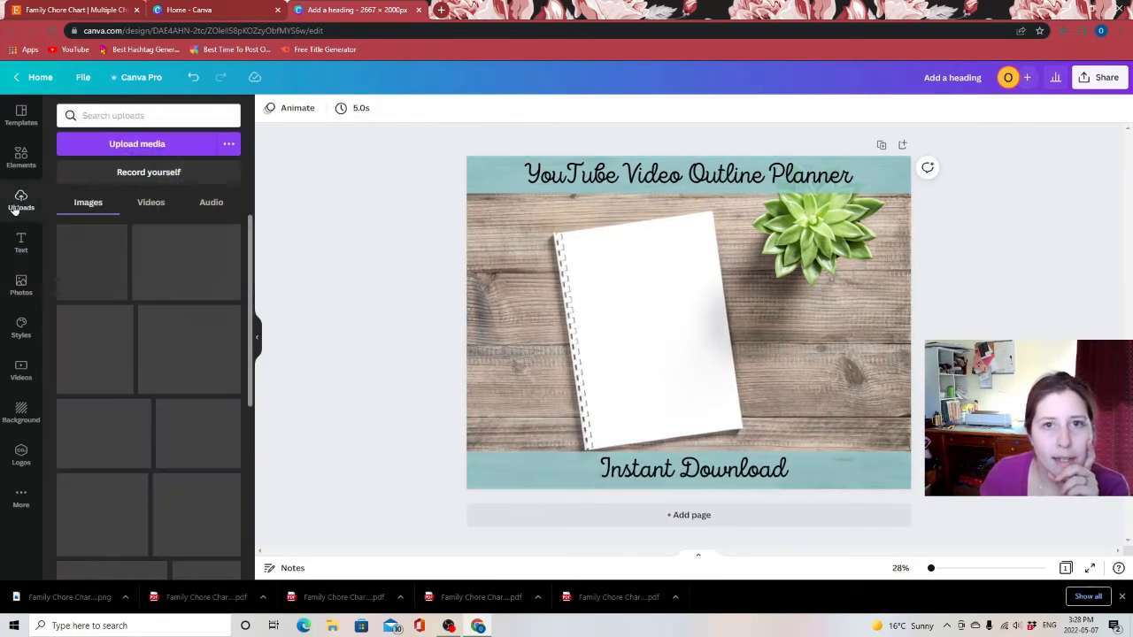
left_click(82, 264)
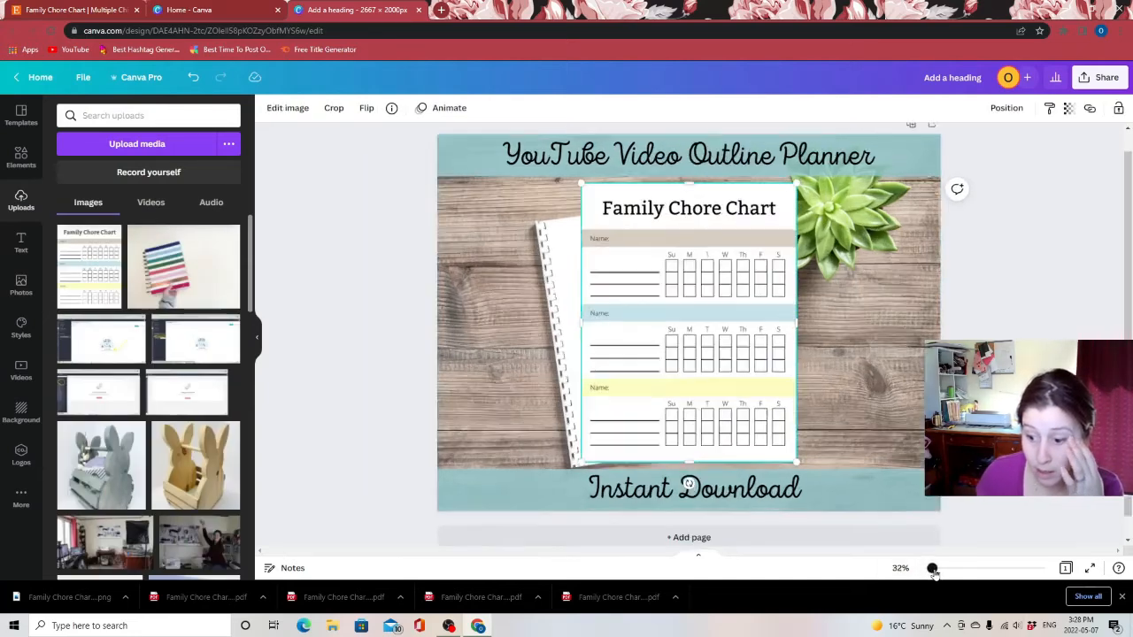
left_click_drag(933, 567, 938, 572)
left_click_drag(647, 270, 605, 345)
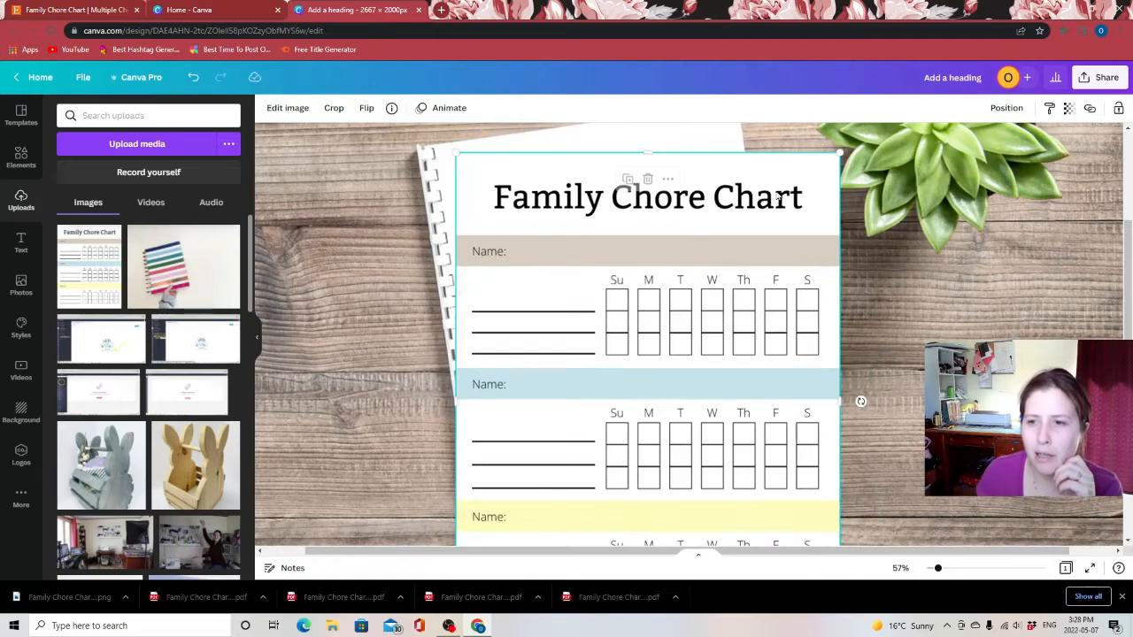
Resize, rotate about -8° and position the chore chart so it sits on the notebook page
left_click_drag(823, 170, 774, 237)
left_click_drag(711, 292, 705, 127)
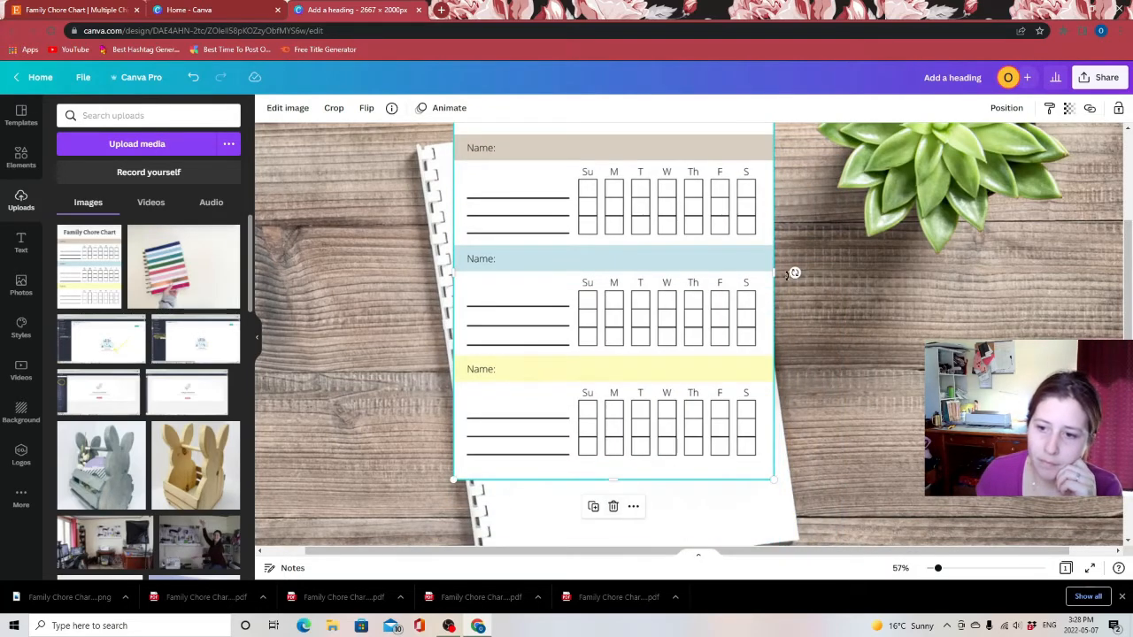
left_click_drag(795, 271, 822, 241)
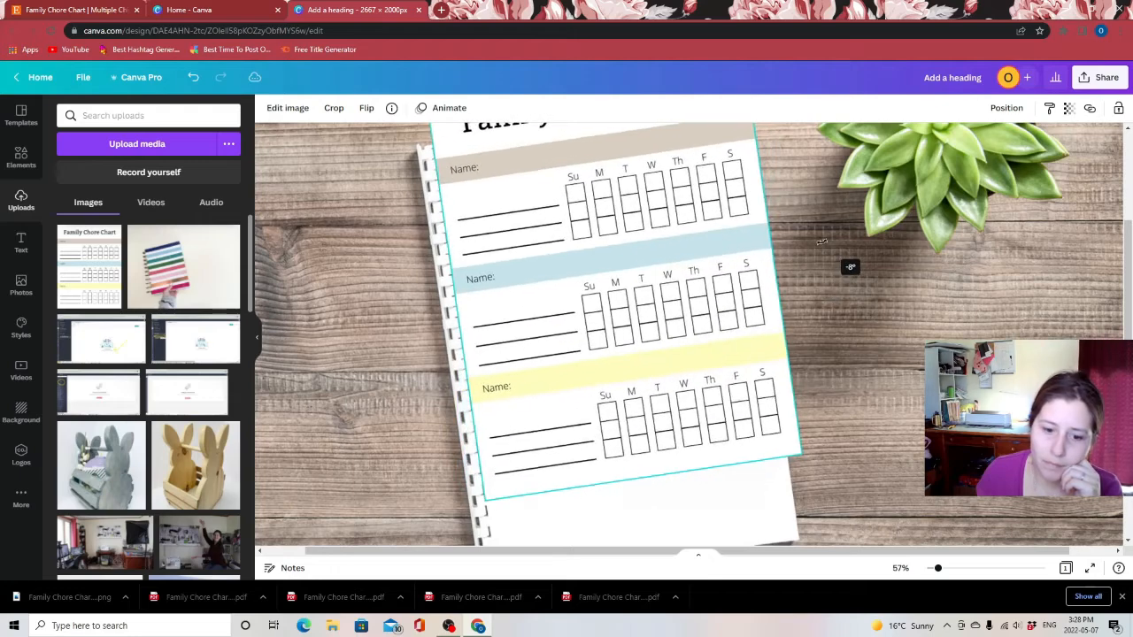
left_click_drag(610, 253, 615, 342)
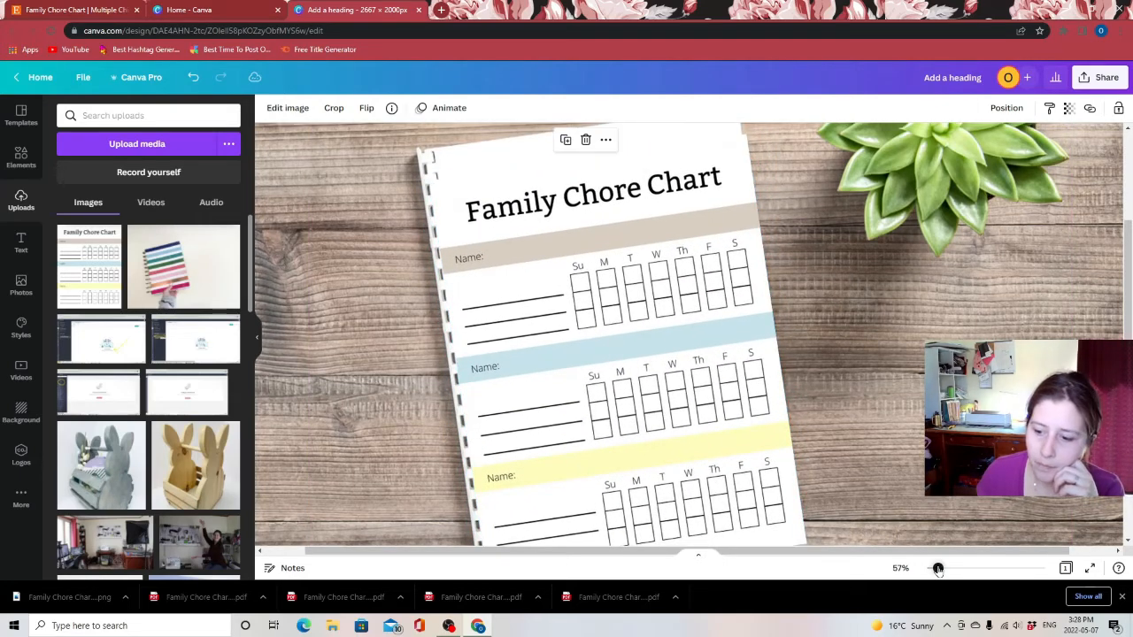
left_click_drag(938, 569, 933, 568)
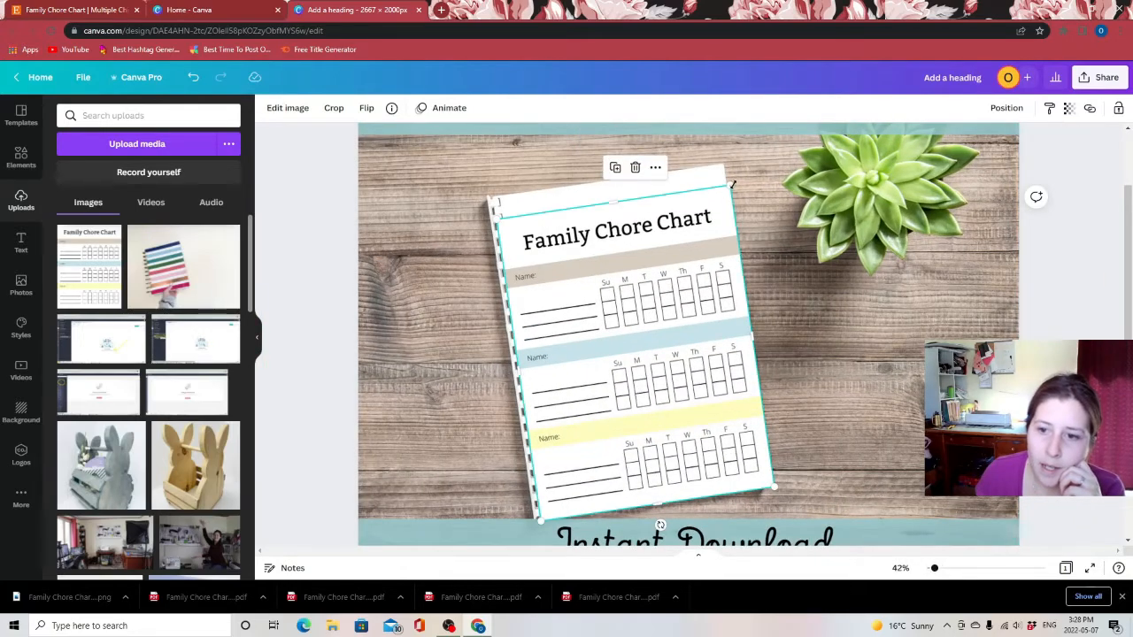
left_click_drag(733, 185, 724, 199)
left_click_drag(692, 280, 696, 264)
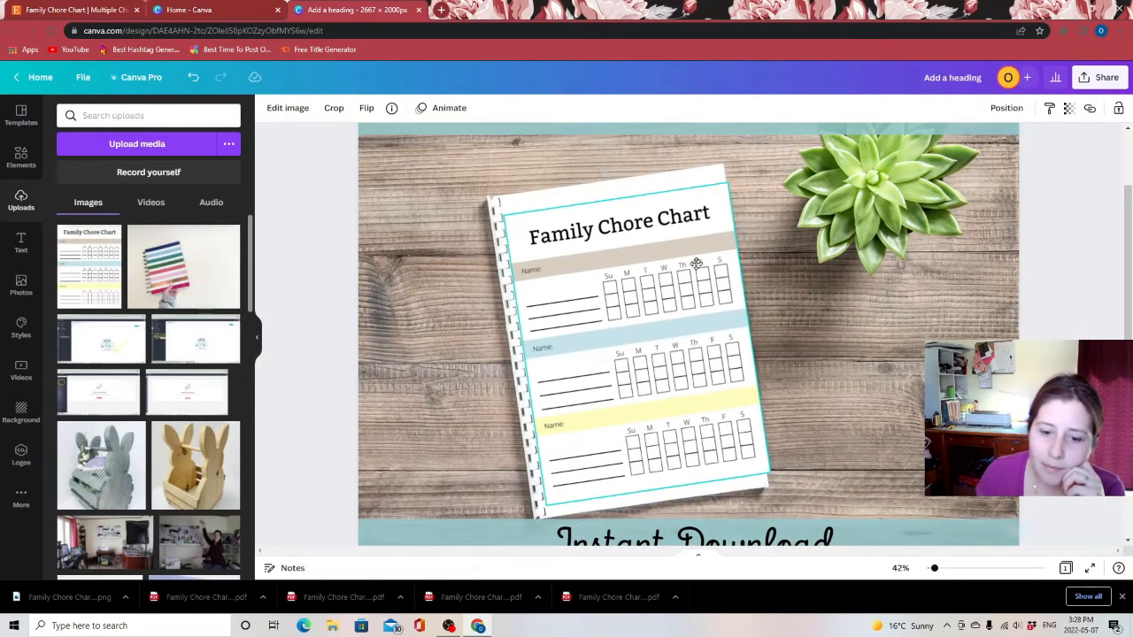
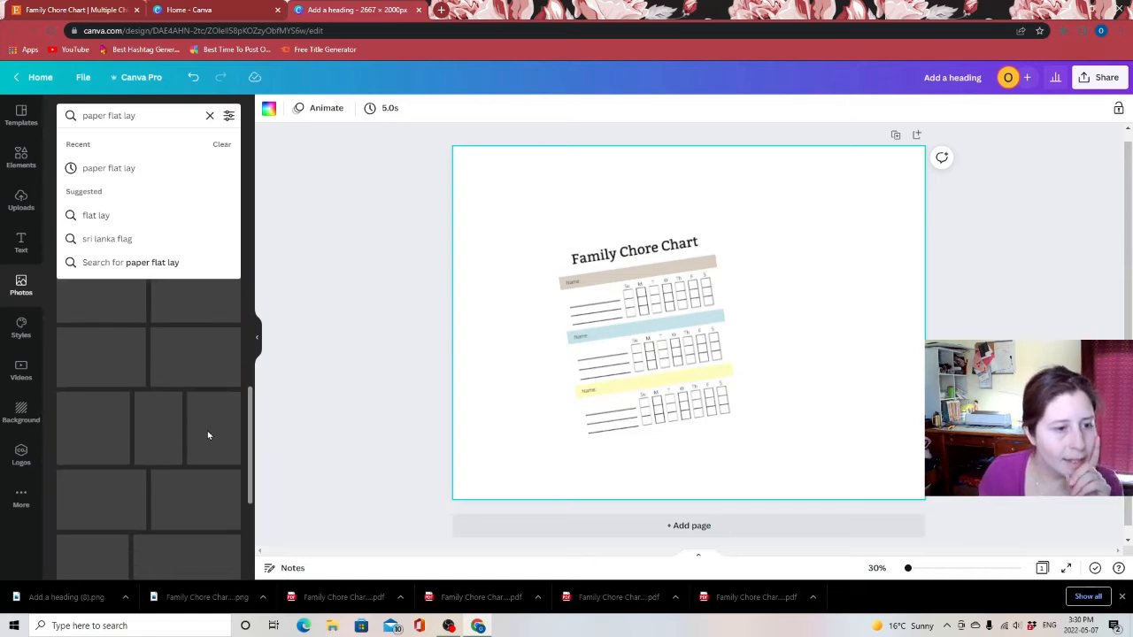
Add the clipboard flat lay photo and enlarge it to fill the page behind the chore chart
left_click(99, 343)
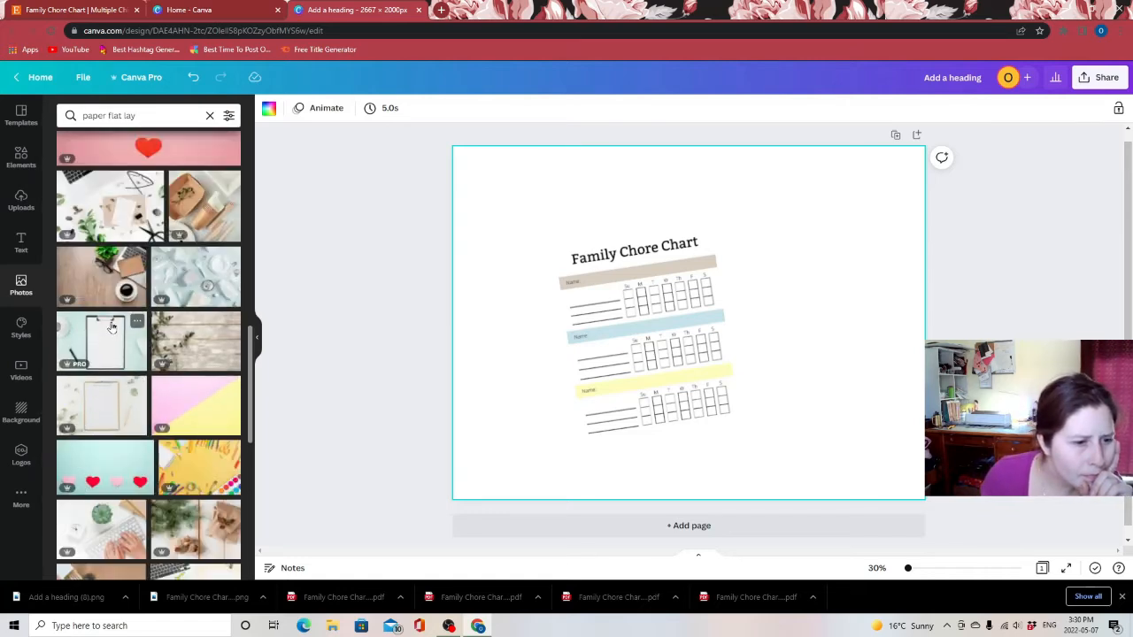
left_click_drag(630, 272, 593, 227)
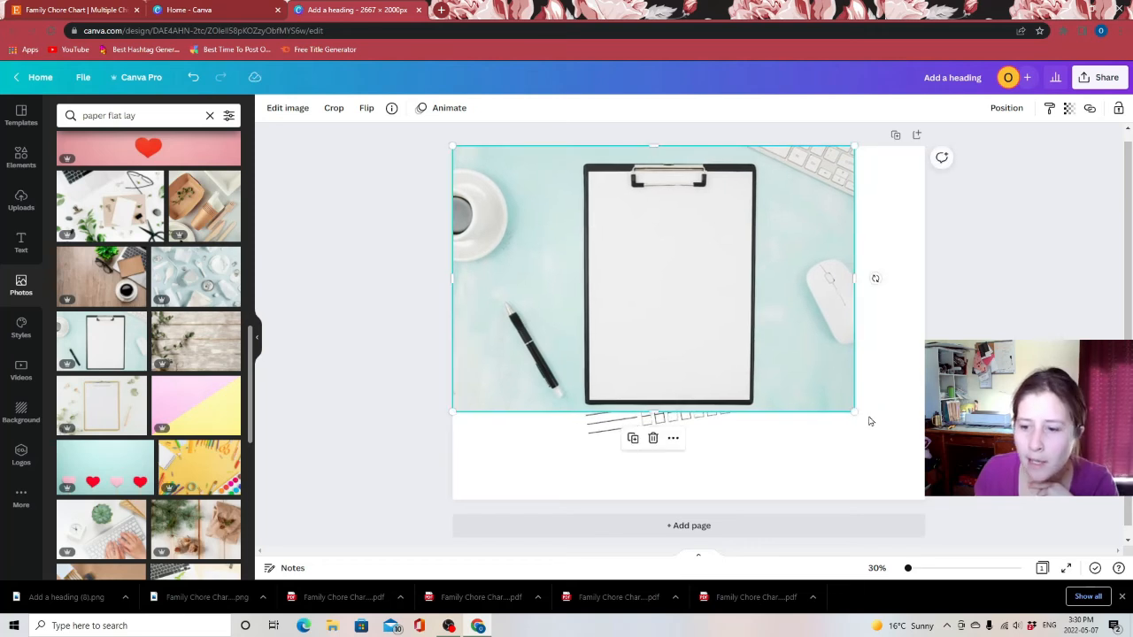
left_click_drag(854, 412, 968, 525)
left_click_drag(746, 322, 701, 322)
key("ctrl+v")
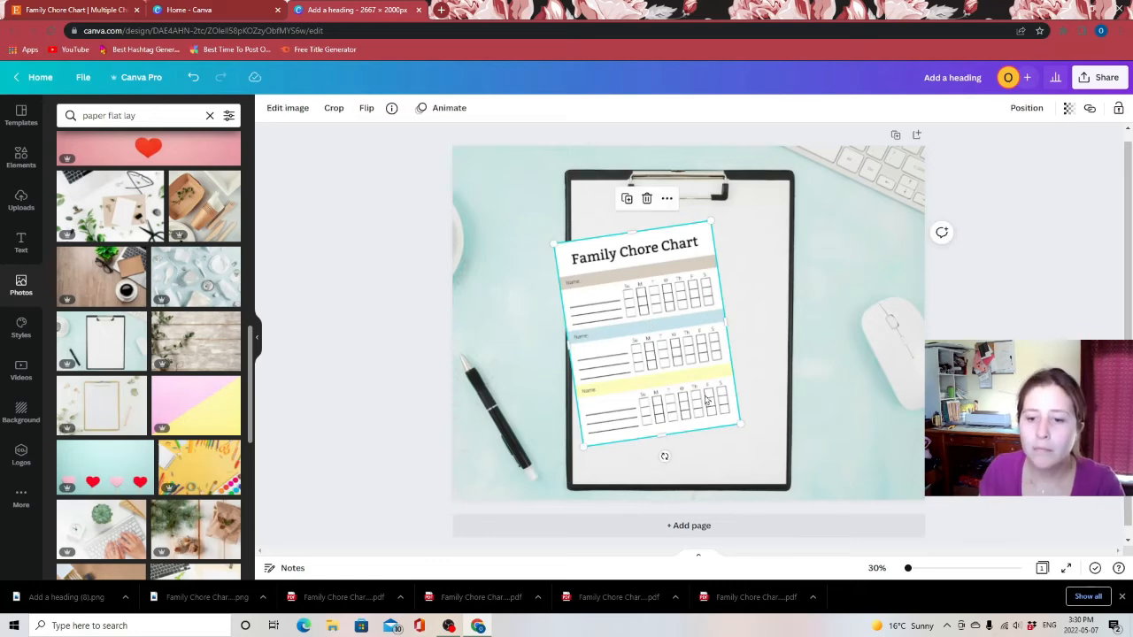
Straighten the chore chart and resize it so it fits the clipboard's paper
left_click_drag(666, 456, 652, 460)
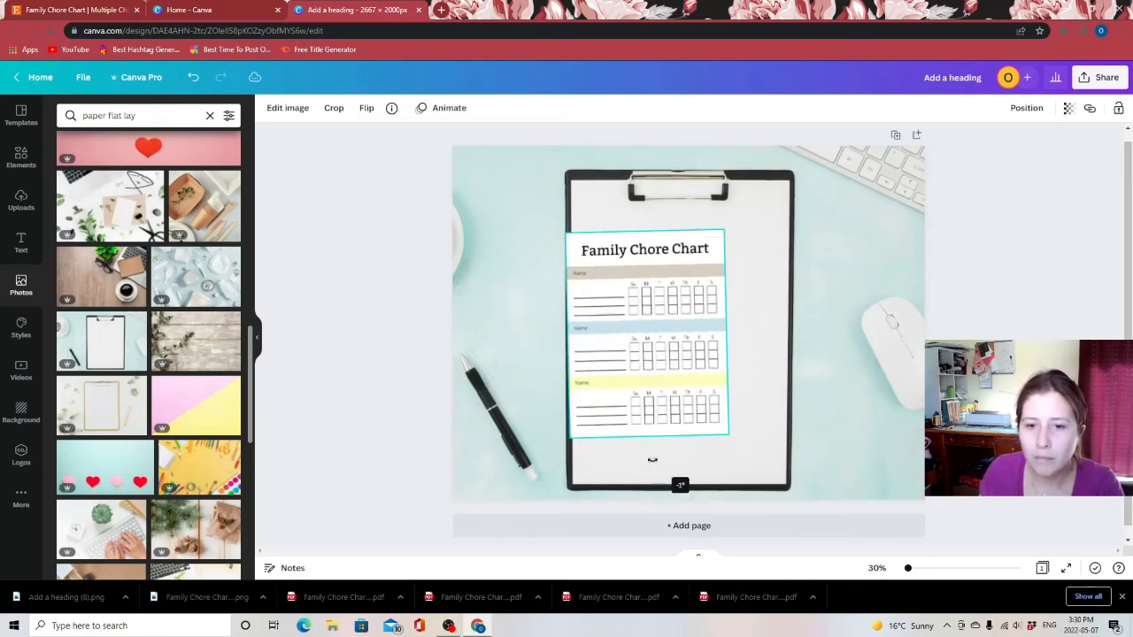
left_click_drag(643, 337, 668, 310)
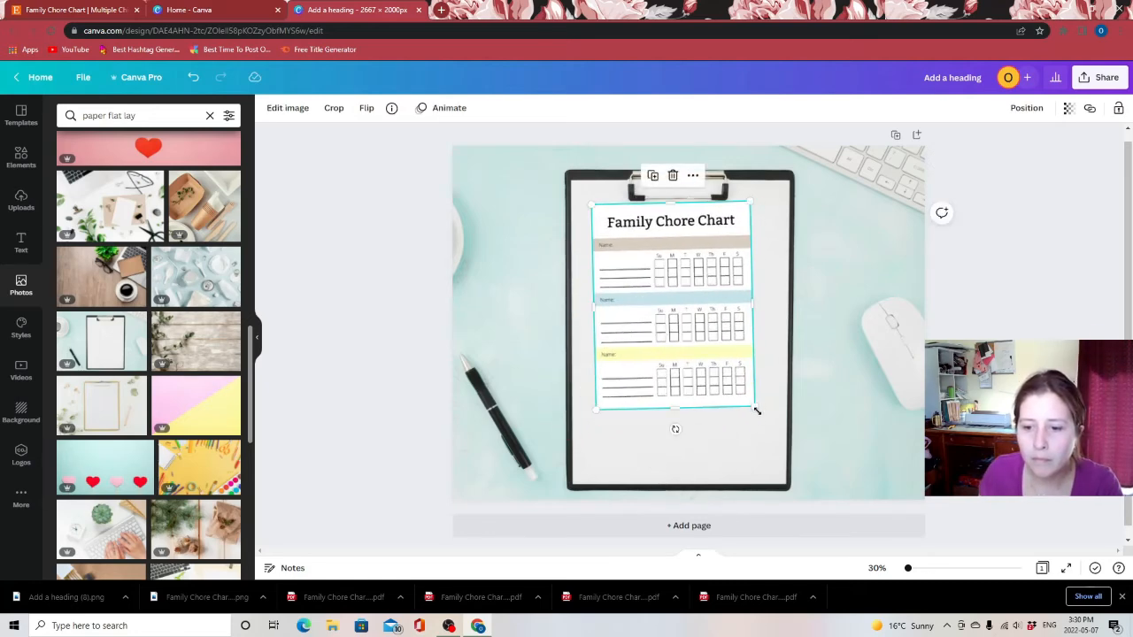
left_click_drag(756, 411, 784, 448)
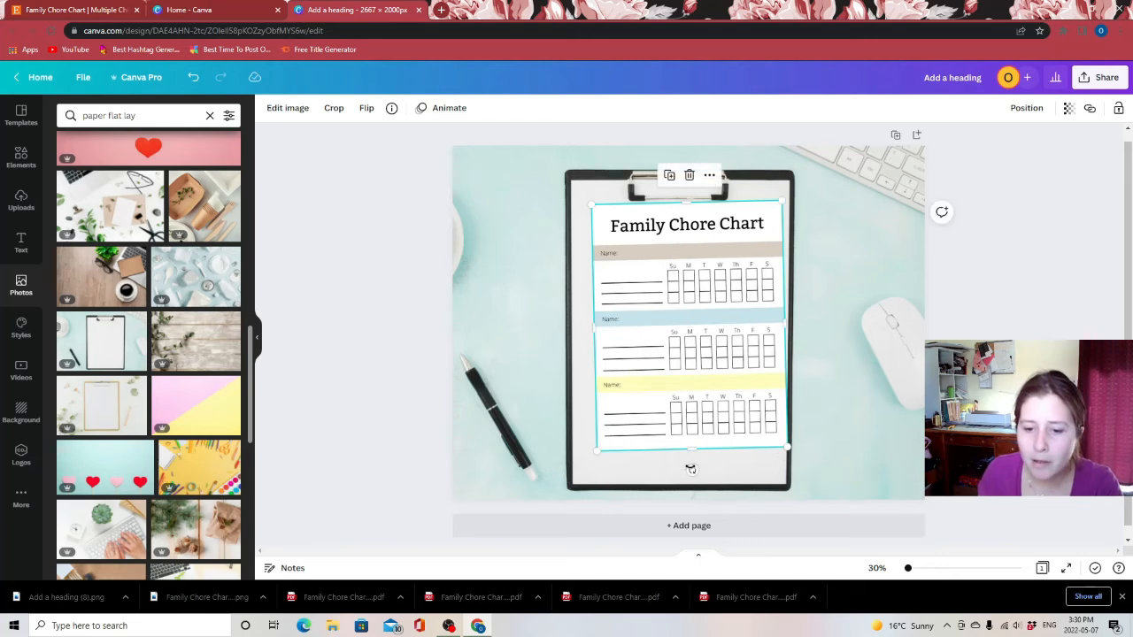
left_click_drag(690, 469, 687, 467)
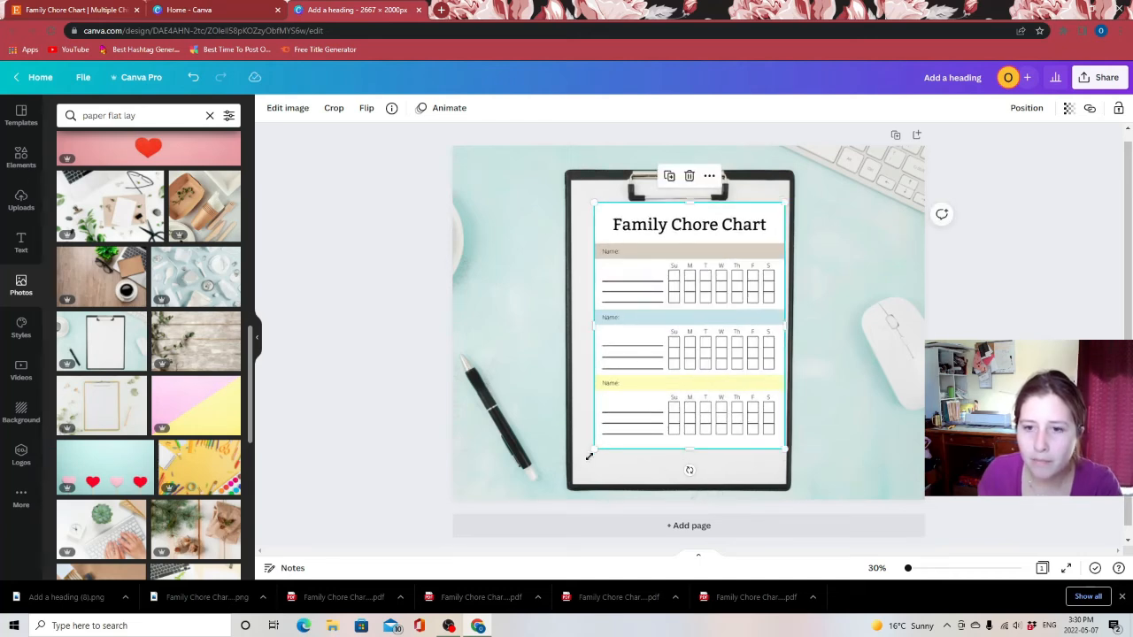
left_click_drag(590, 456, 569, 477)
left_click(1007, 320)
left_click(747, 262)
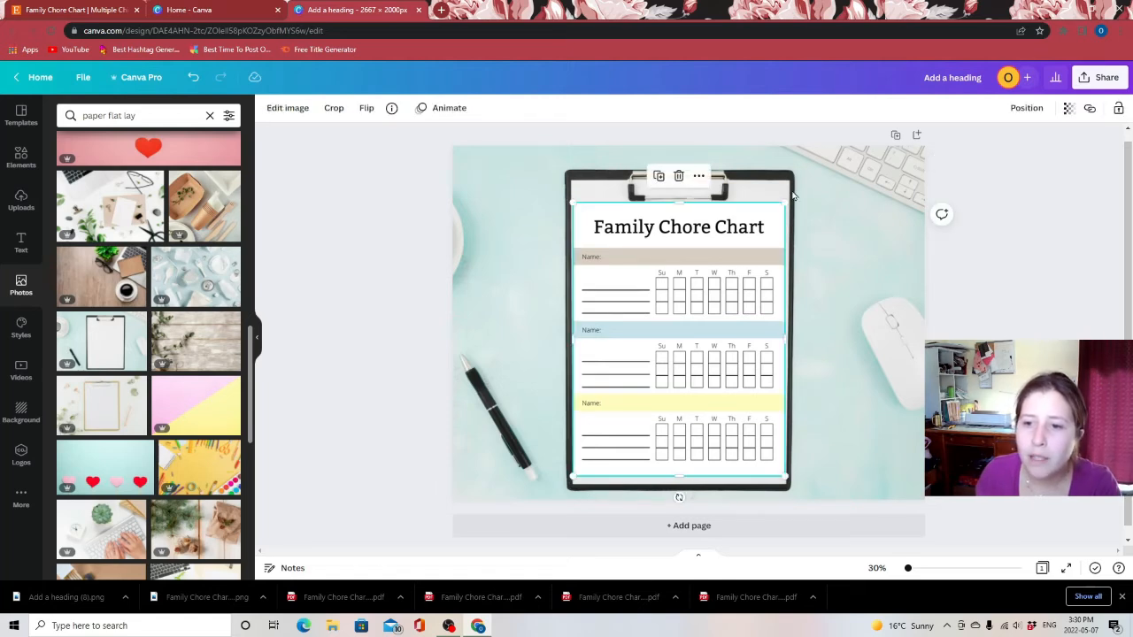
left_click_drag(784, 201, 786, 203)
left_click(1025, 302)
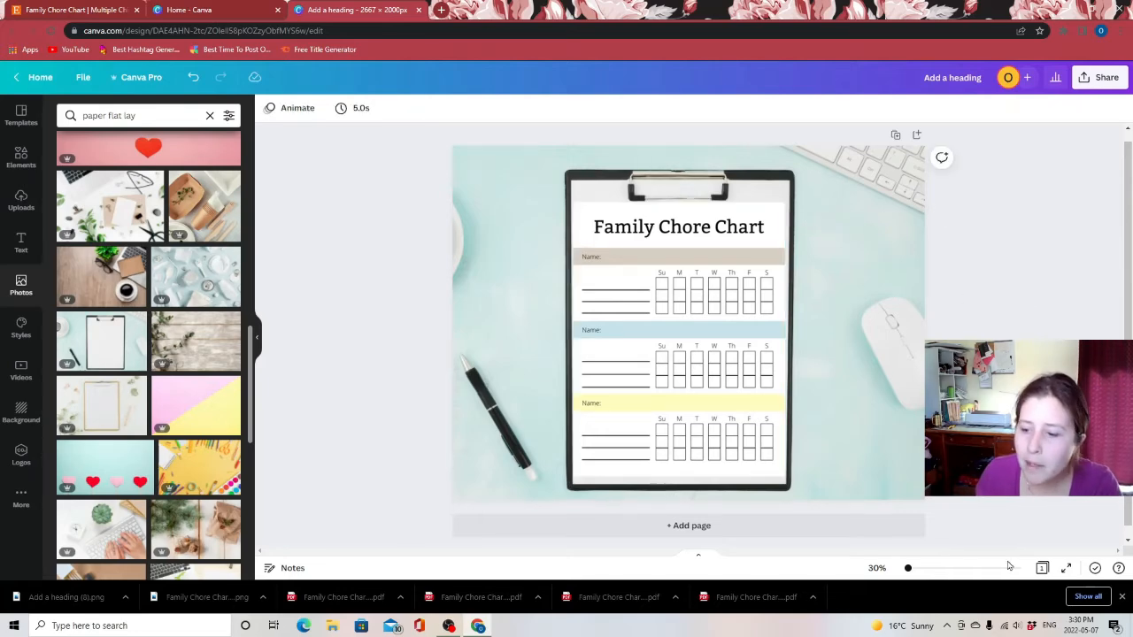
Lower the chore chart's brightness to -17 so it blends with the photo
left_click_drag(907, 568, 924, 568)
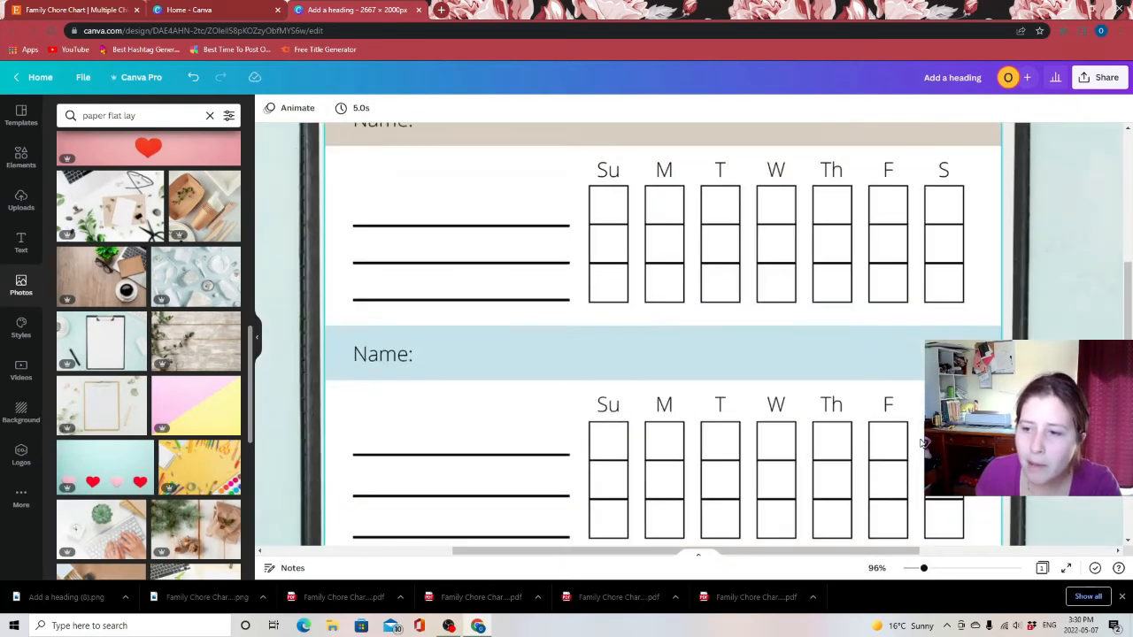
scroll(923, 442, "up", 3)
left_click(746, 404)
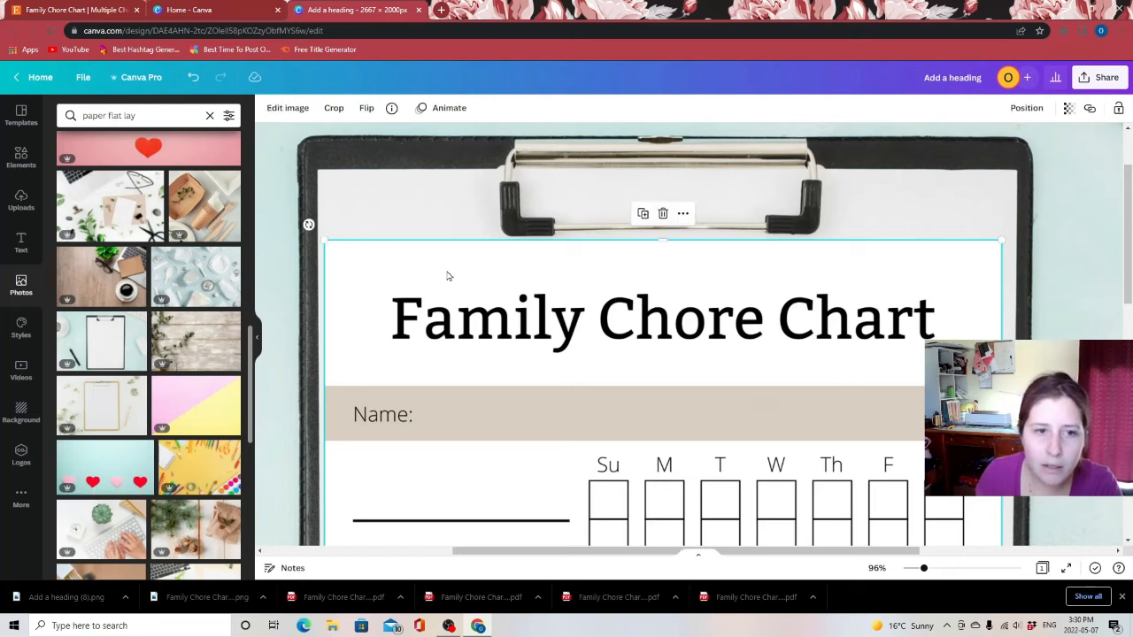
left_click(292, 108)
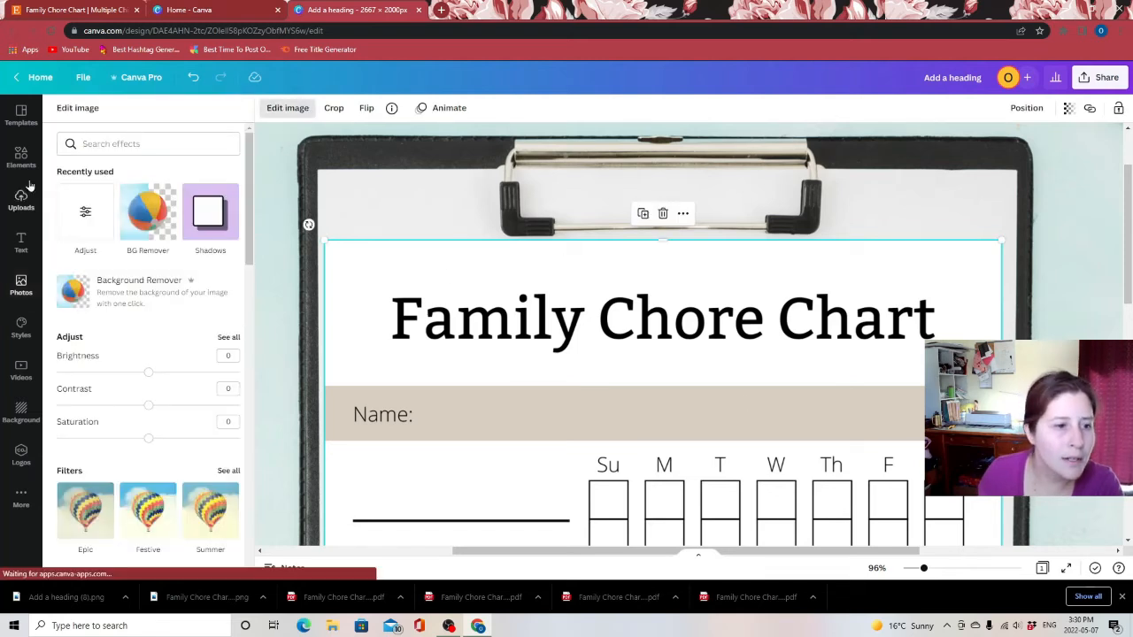
left_click(75, 228)
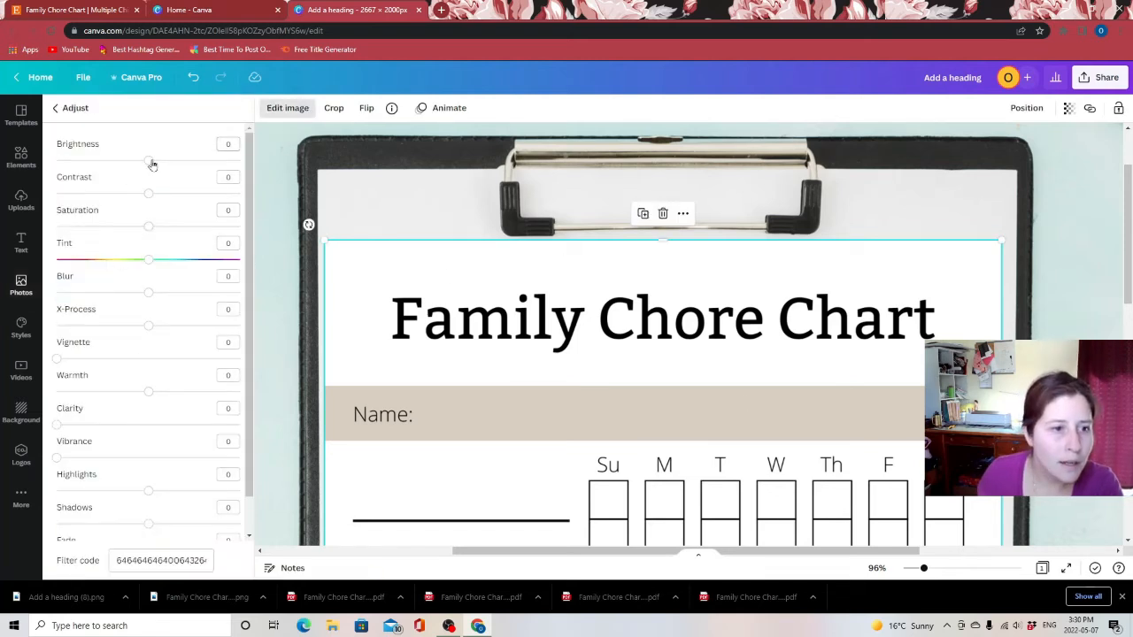
left_click_drag(150, 163, 138, 168)
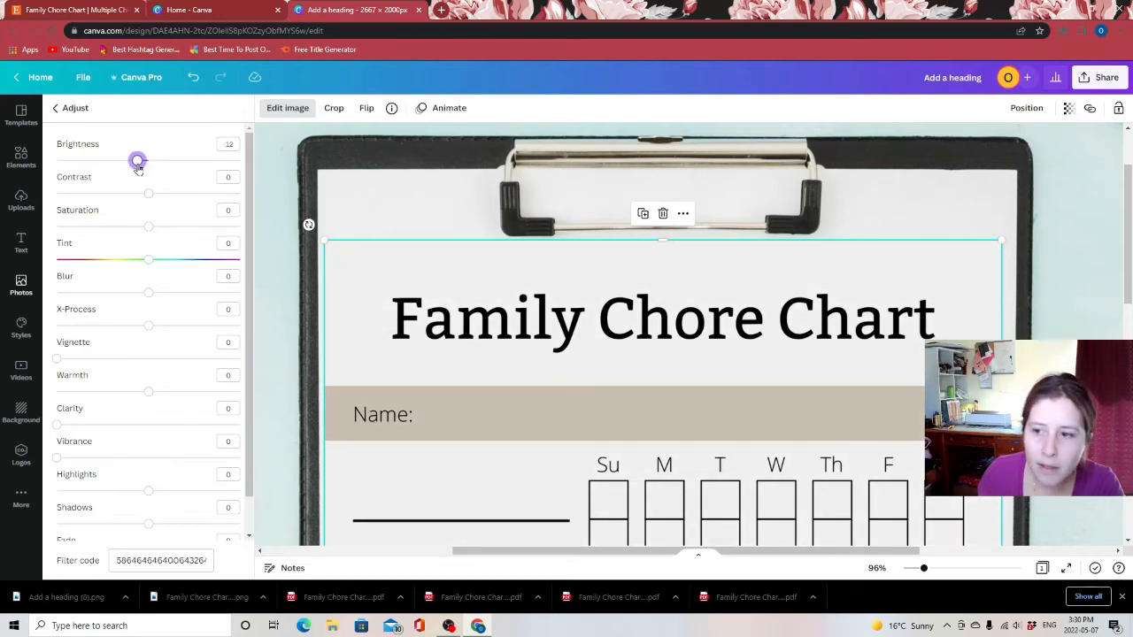
left_click(1081, 271)
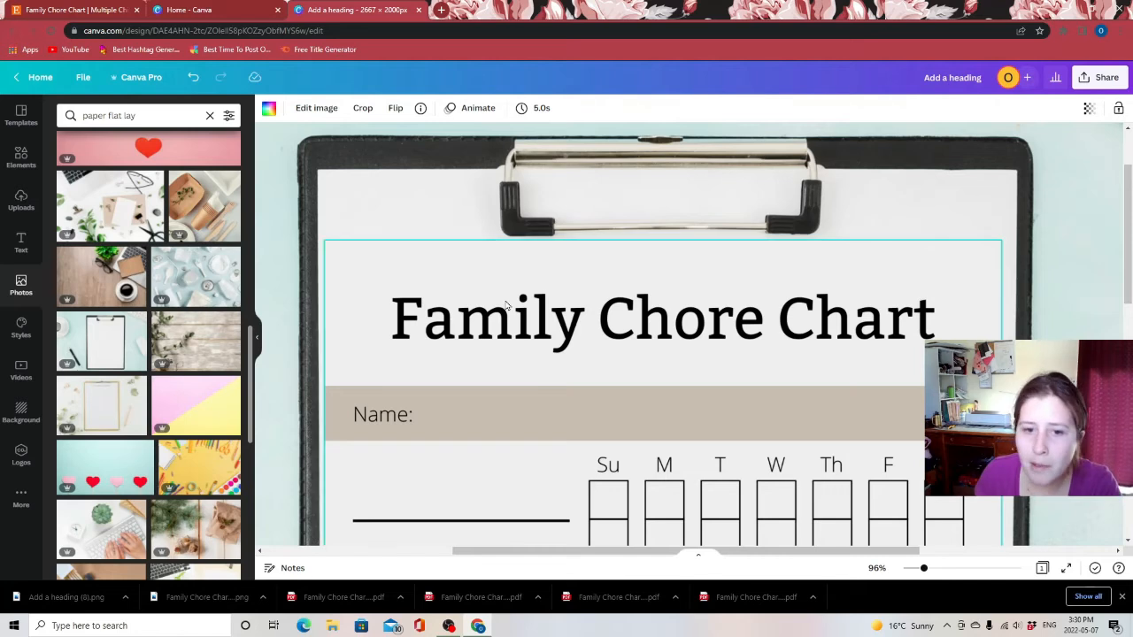
left_click(403, 266)
left_click(287, 108)
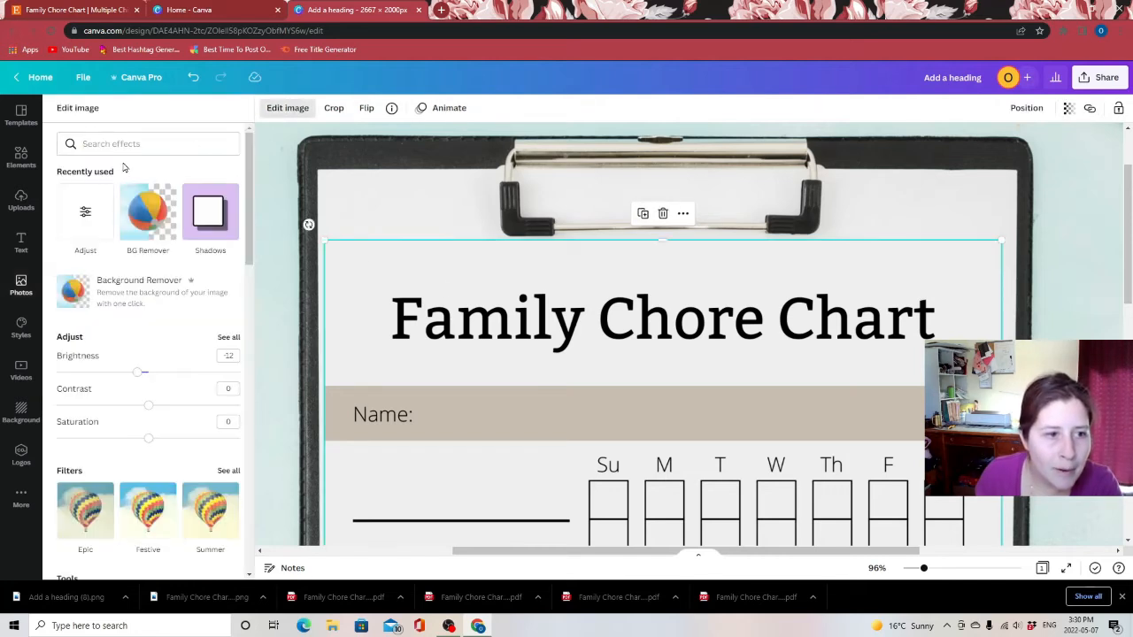
left_click(91, 221)
left_click_drag(139, 160, 133, 163)
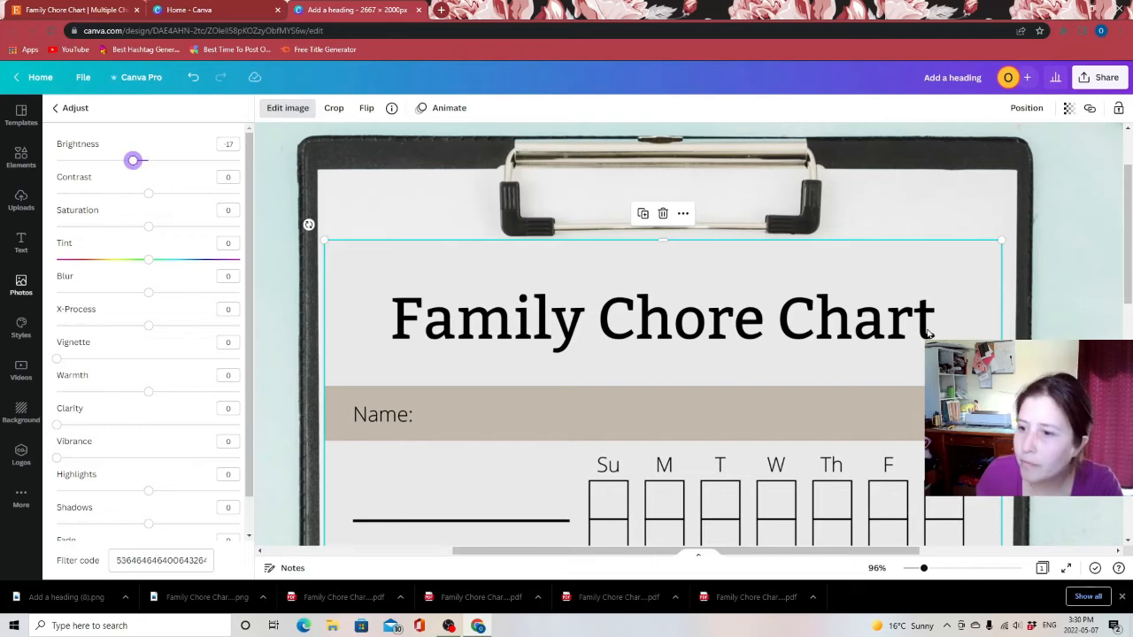
double_click(1090, 321)
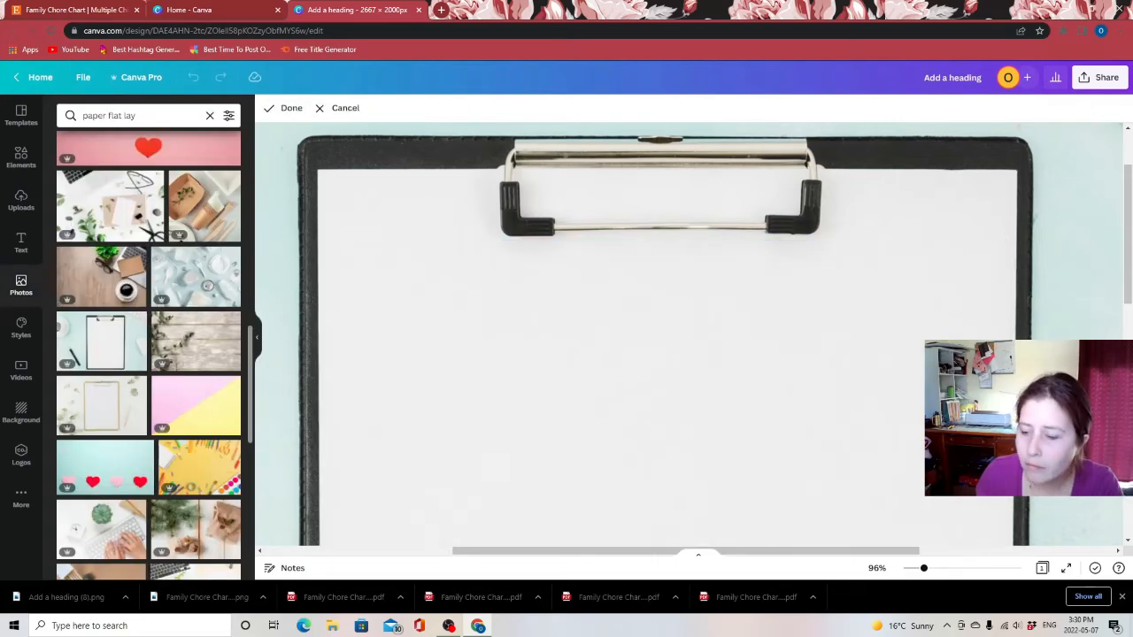
mouse_move(923, 569)
left_mouse_down()
mouse_move(903, 570)
mouse_move(912, 568)
left_mouse_up()
left_click(969, 443)
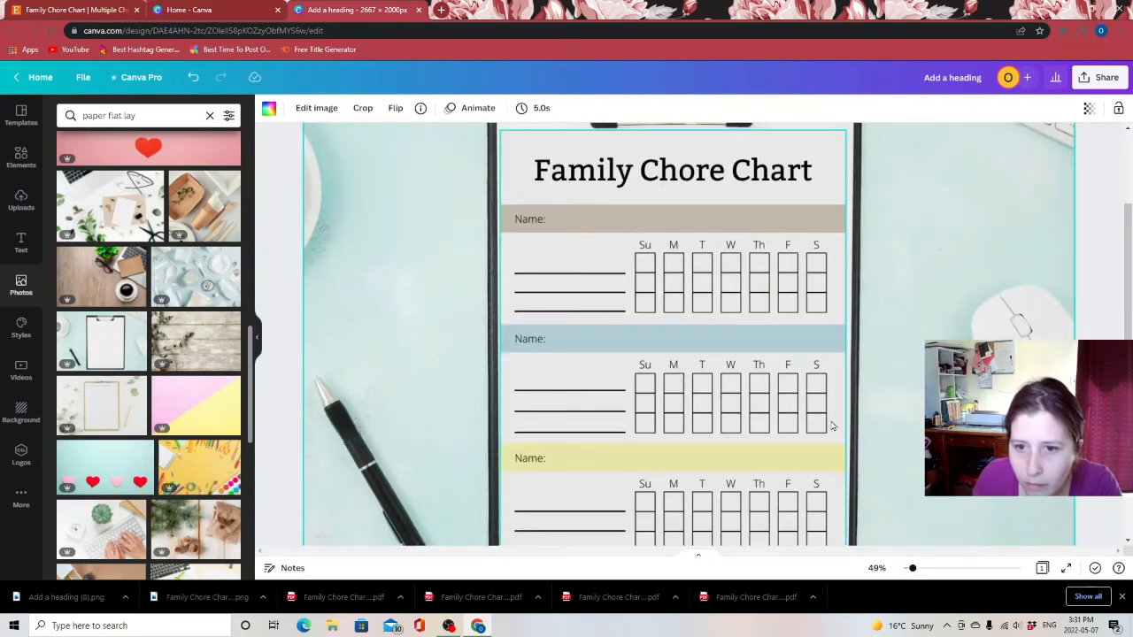
scroll(832, 426, "up", 2)
scroll(832, 425, "down", 1)
left_click(1095, 317)
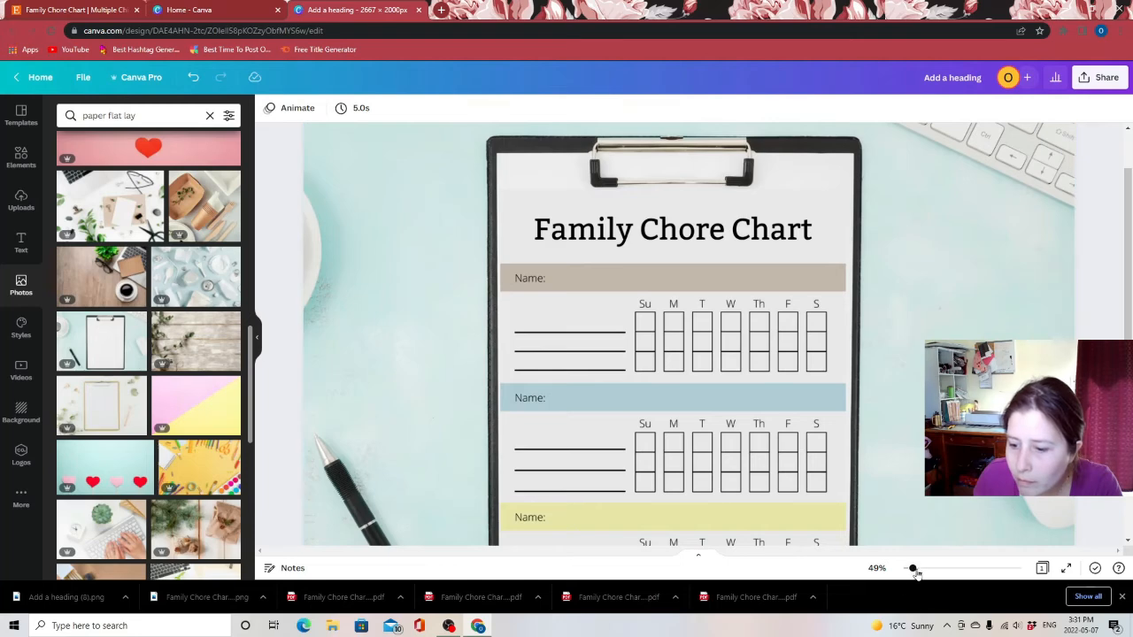
left_click_drag(912, 568, 908, 569)
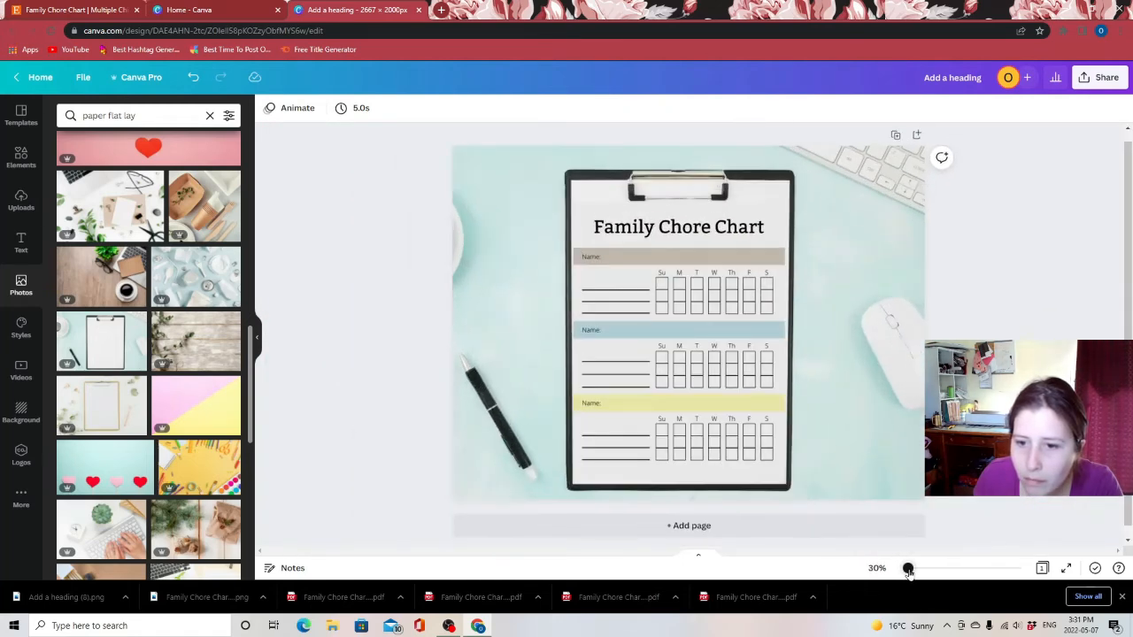
Download the clipboard mockup as a PNG image
left_click(1094, 77)
left_click(913, 287)
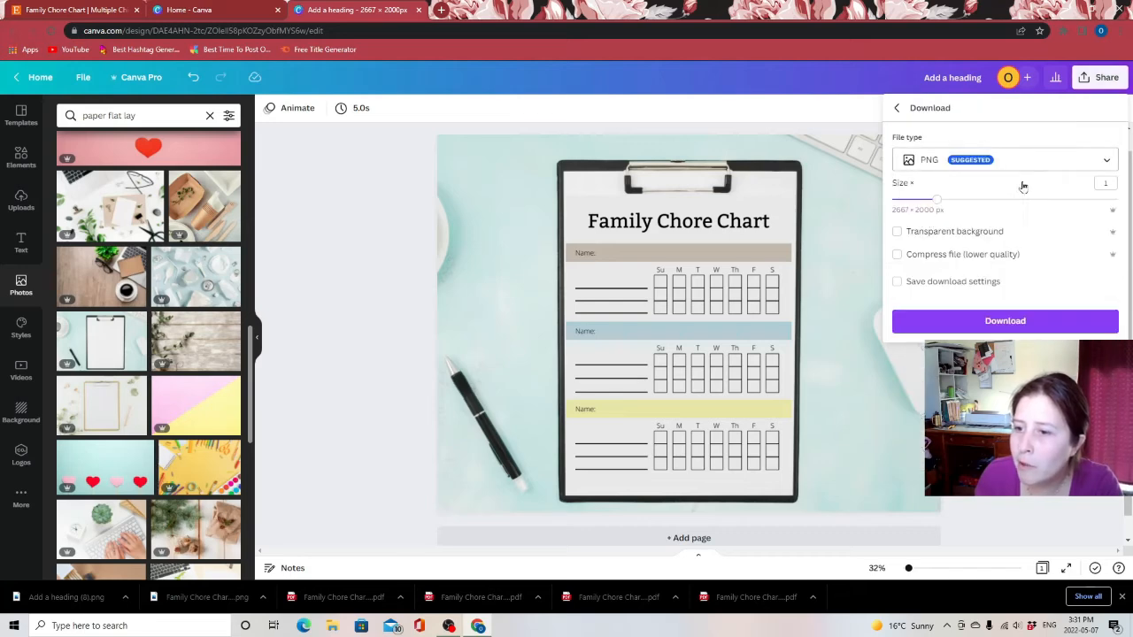
left_click(1006, 322)
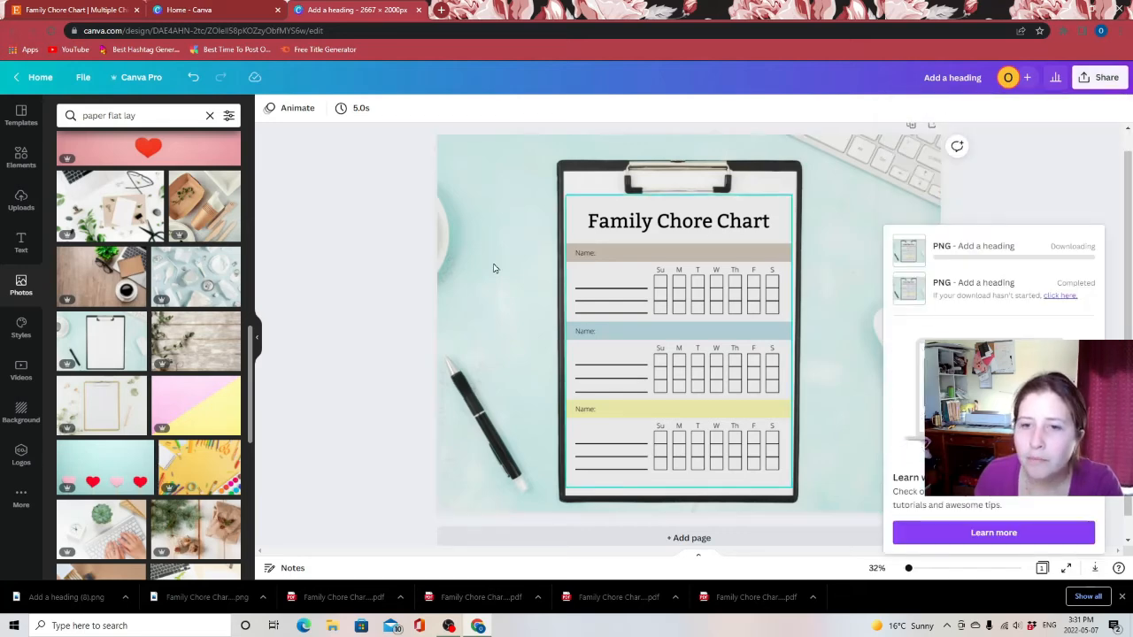
Upload the mockup images Add a heading (8) and Add a heading (9) as listing photos on Etsy
left_click(129, 11)
left_click(379, 231)
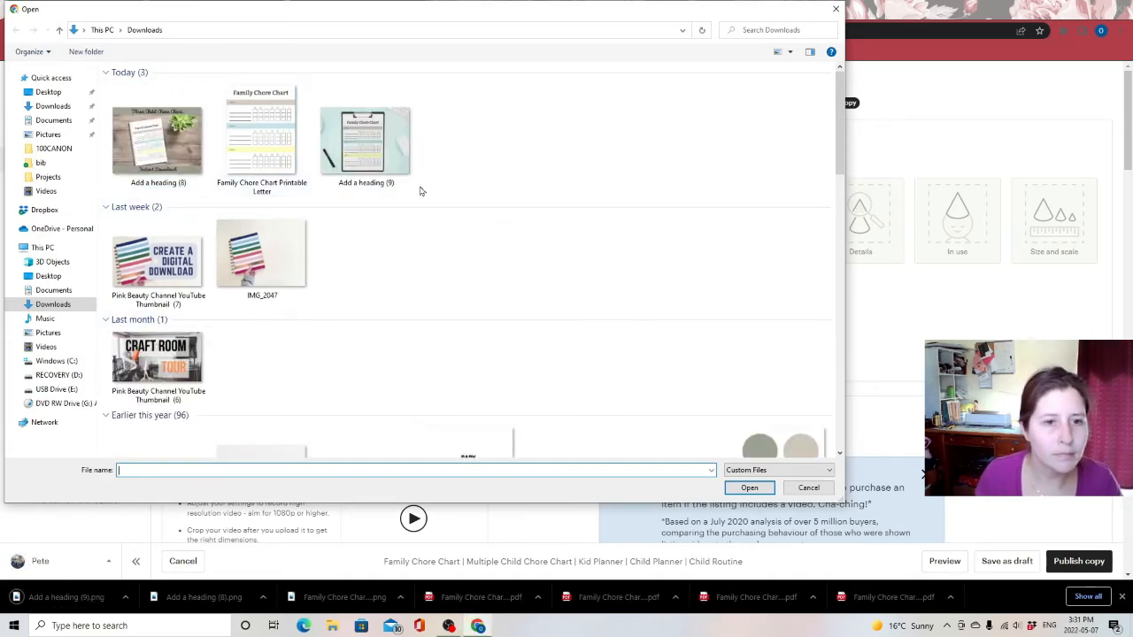
left_click(405, 180)
key("Left")
left_click(373, 164, "ctrl")
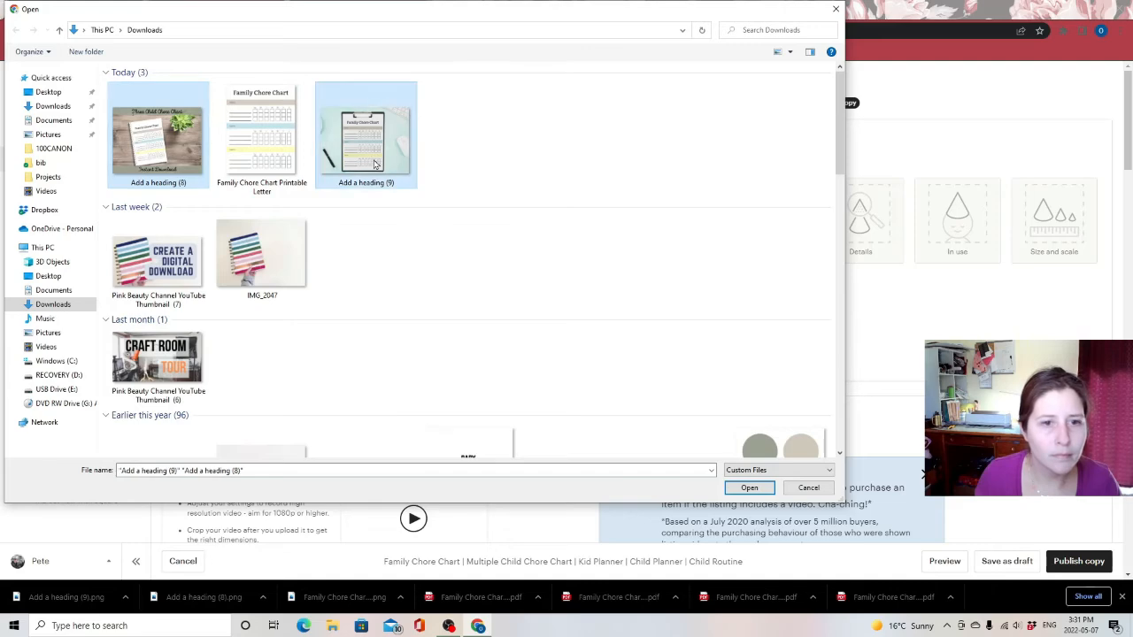
left_click(749, 488)
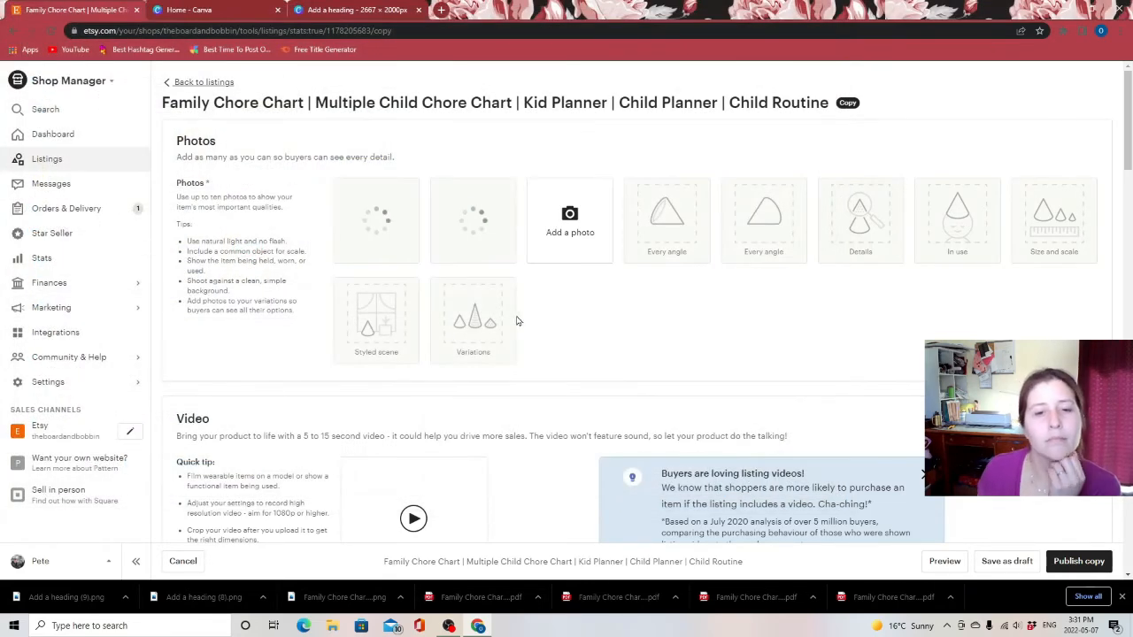
Replace the description's opening line with "Three children chore charts are hard to find. Here's a simple modern one that is perfect for all ages."
scroll(645, 352, "down", 5)
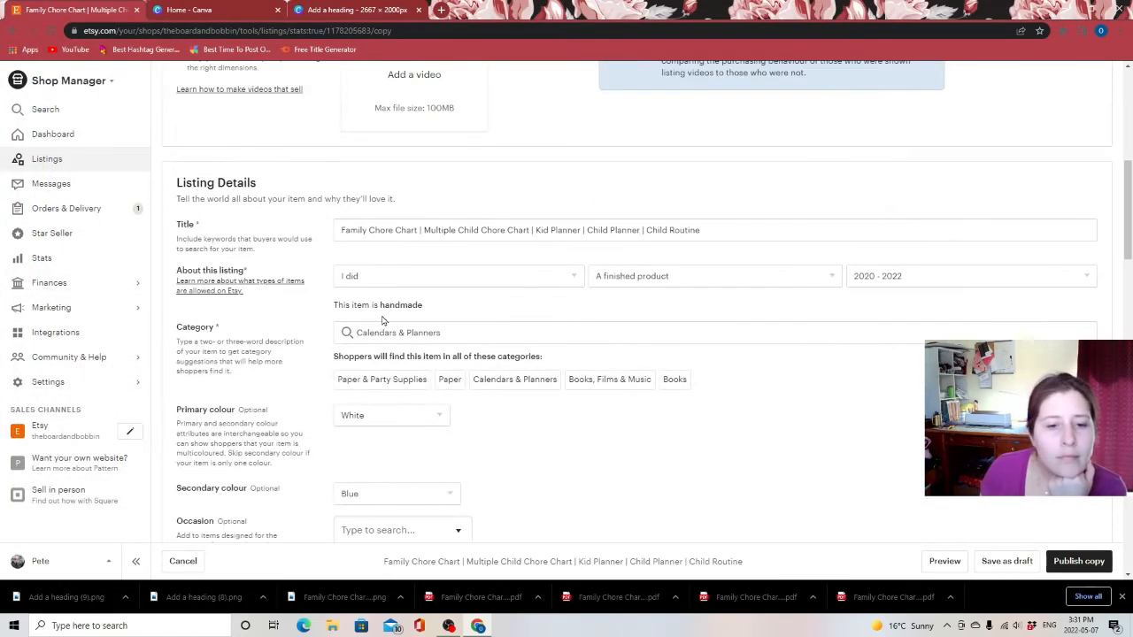
scroll(368, 293, "down", 6)
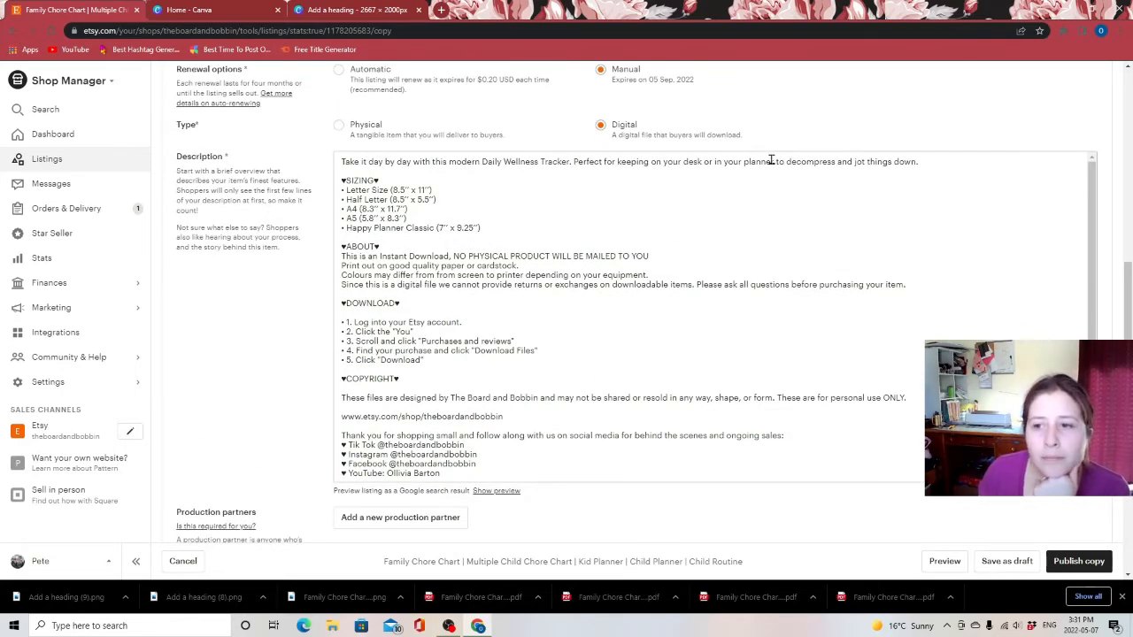
left_click_drag(945, 157, 263, 160)
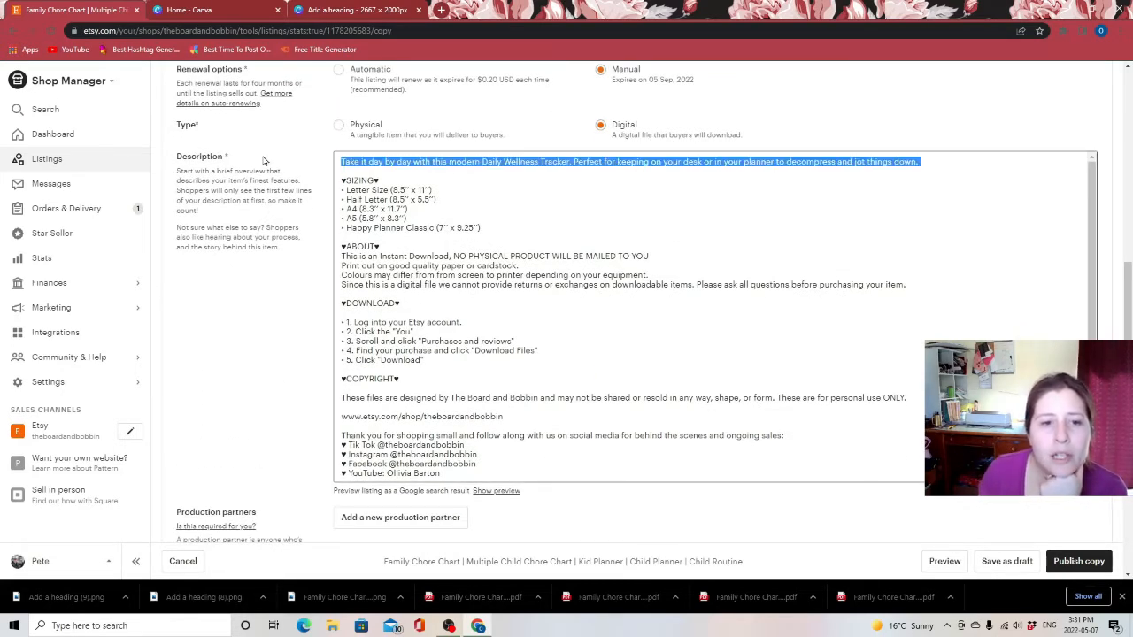
left_click(891, 196)
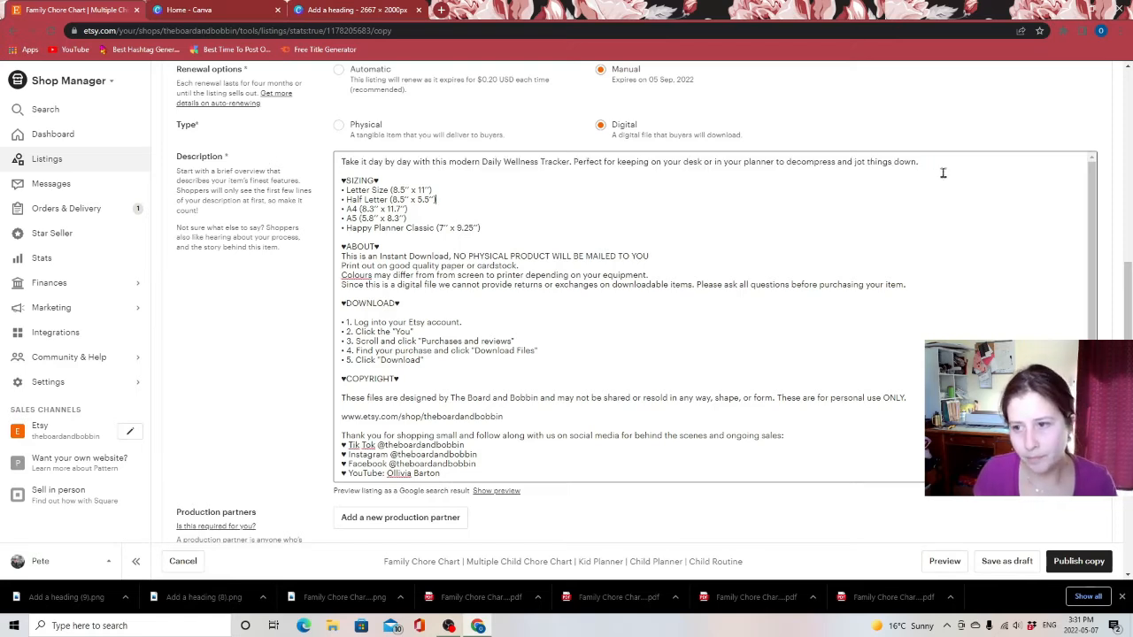
left_click_drag(944, 172, 339, 160)
type("Three children chore charts")
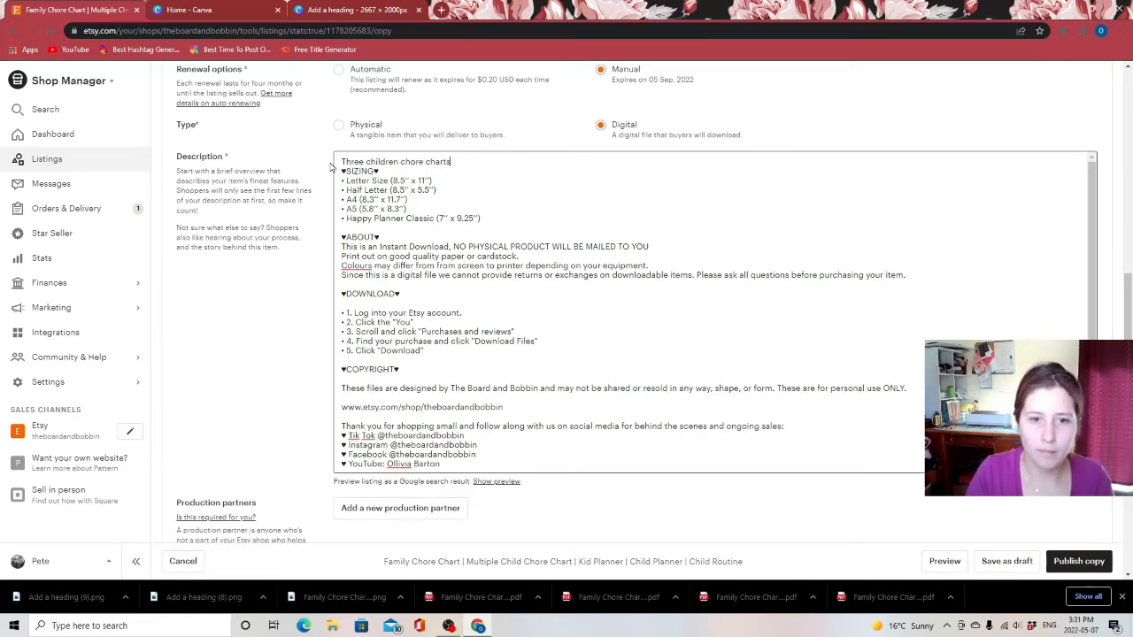
type(" are hard to find. Here's a si")
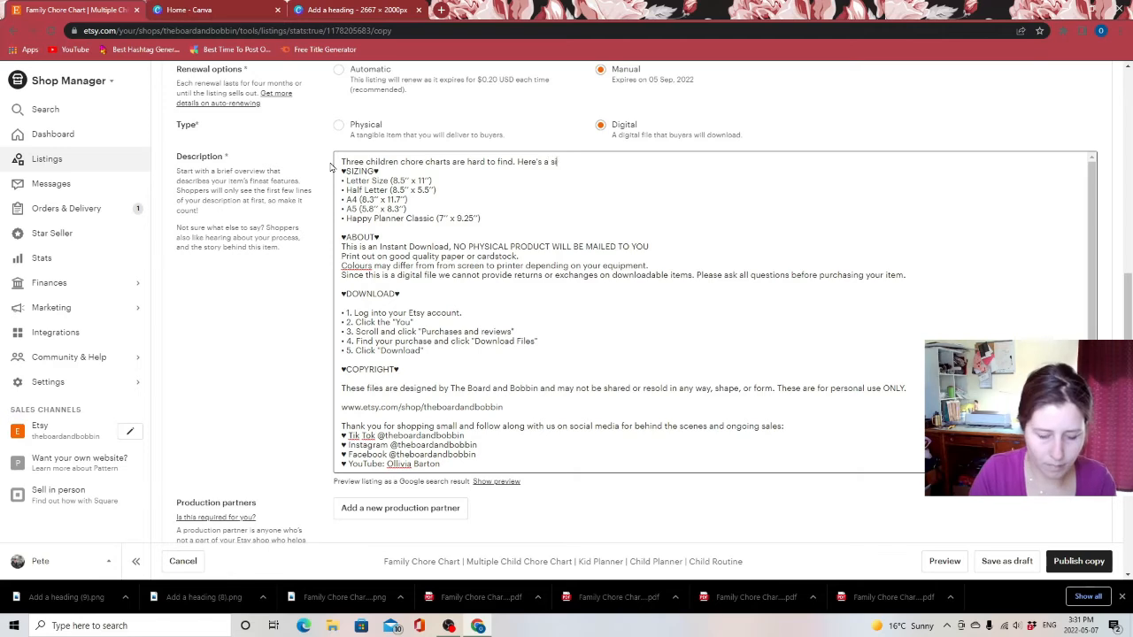
type("mple modern one that is perfect for all ages.")
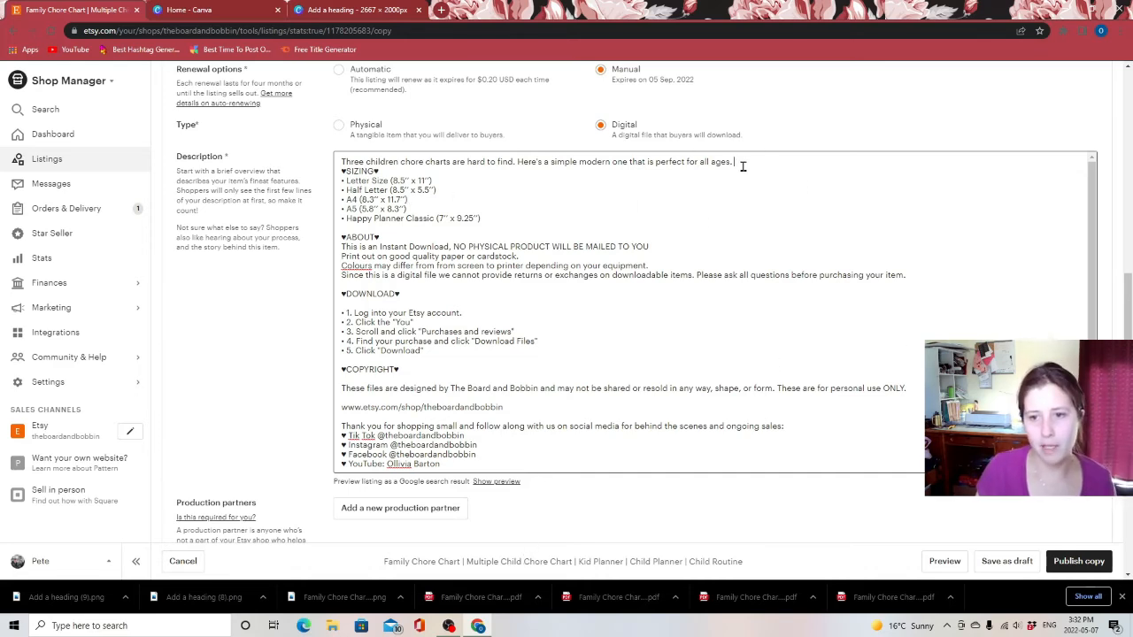
key("Return")
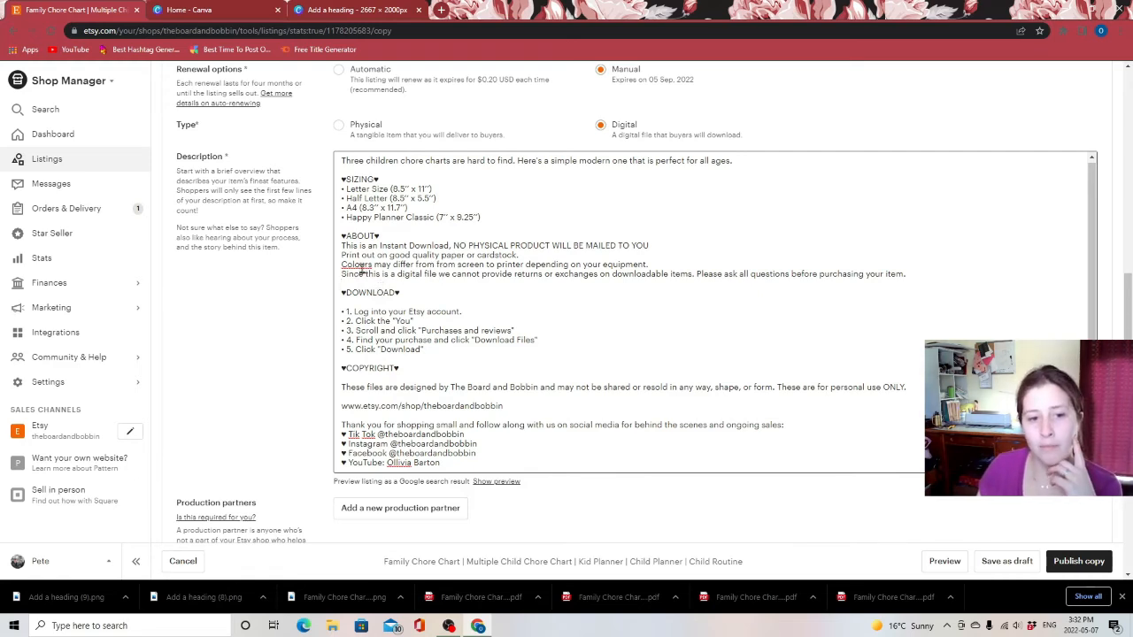
Review the About and Download sections of the listing description
left_click_drag(403, 264, 734, 275)
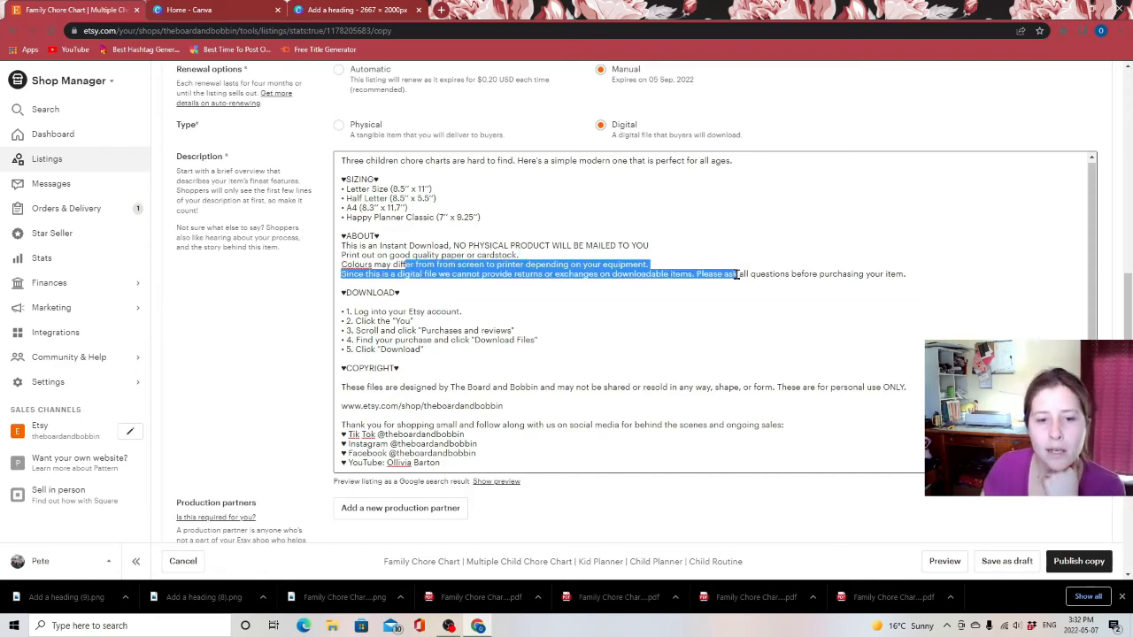
left_click(650, 319)
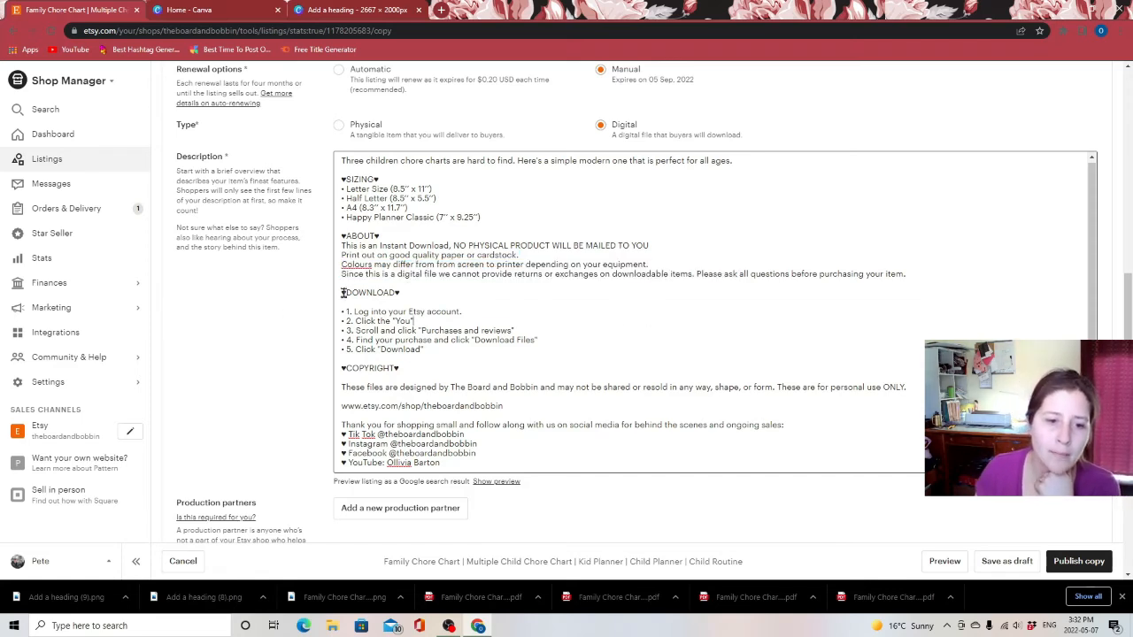
left_click_drag(343, 293, 436, 347)
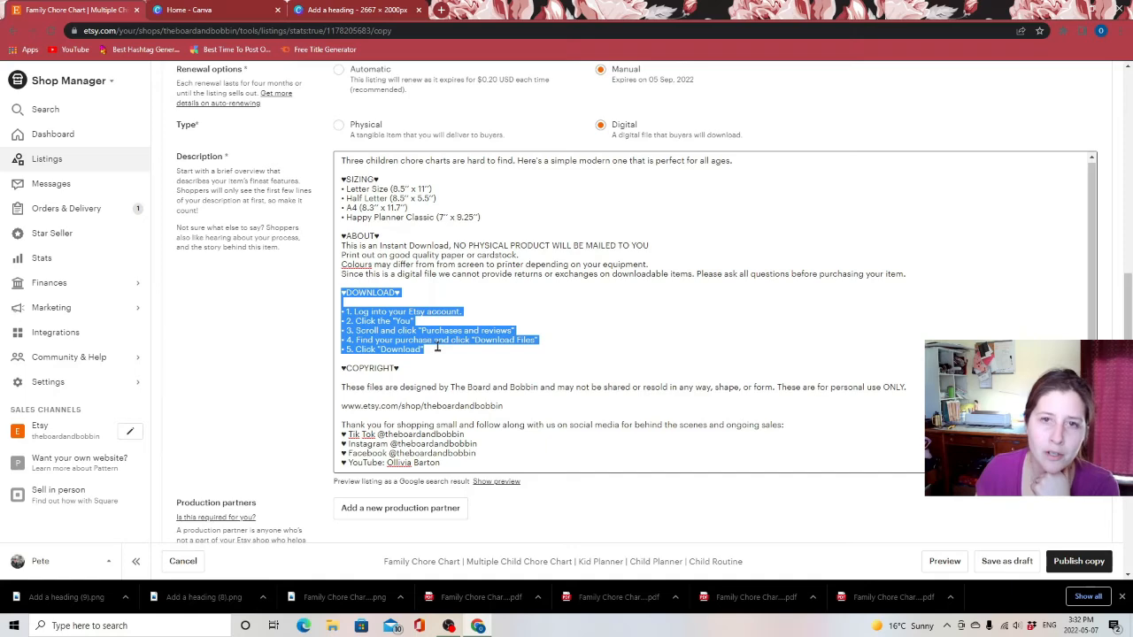
left_click(623, 332)
Remove all of the listing's existing tags
scroll(475, 385, "down", 5)
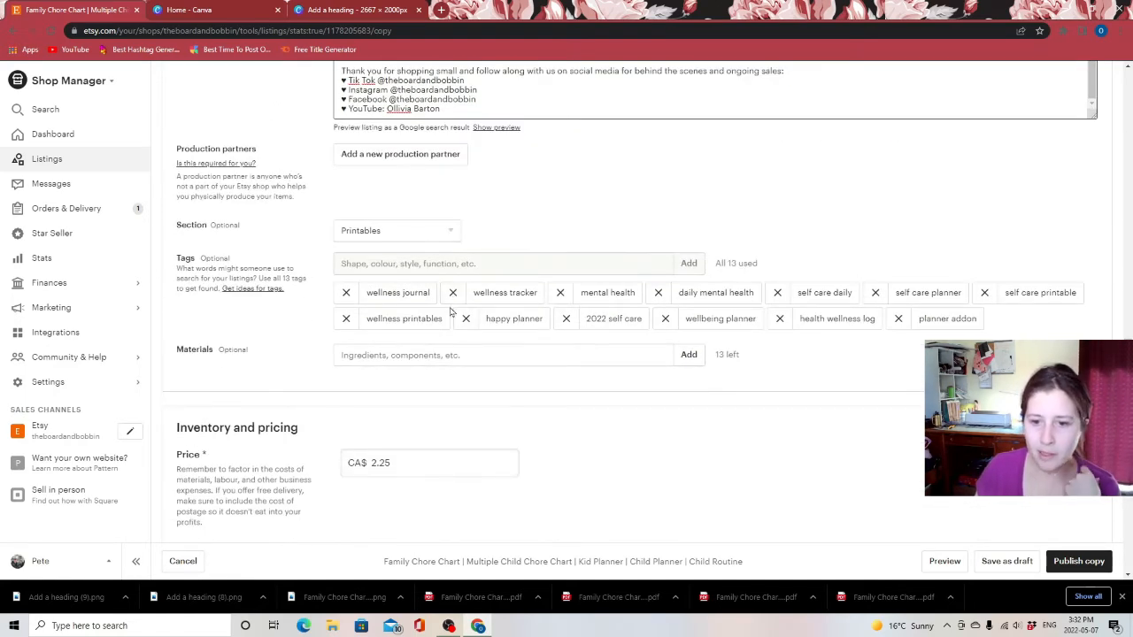
left_click(346, 293)
left_click(346, 293)
left_click(346, 293)
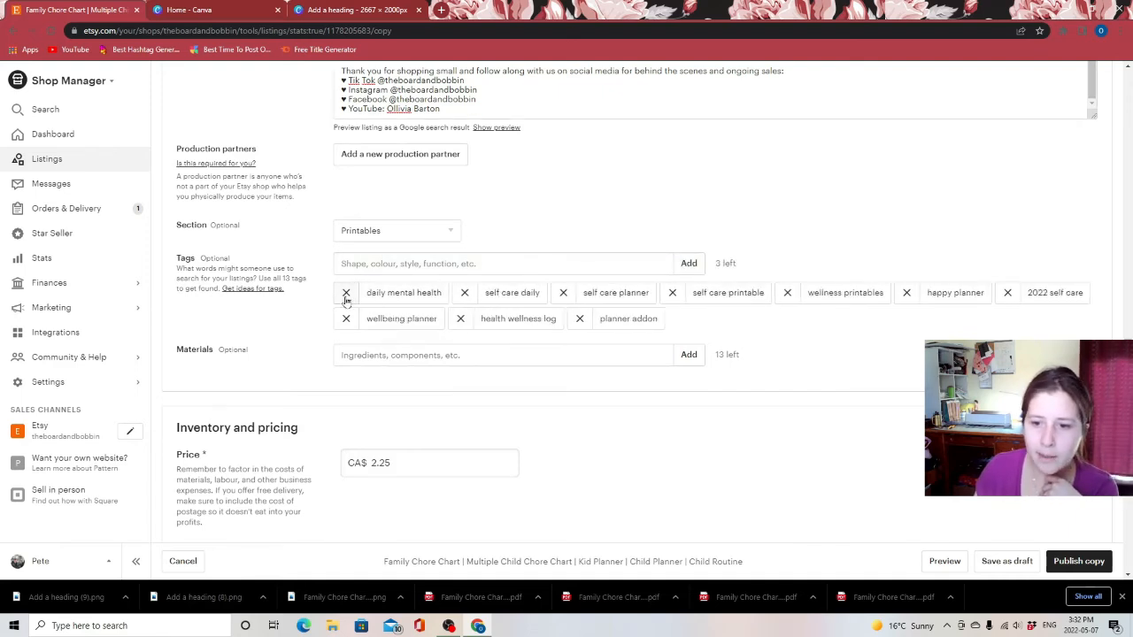
left_click(346, 293)
left_click(346, 293)
left_click(346, 293)
left_click(346, 293)
left_click(346, 293)
left_click(346, 293)
left_click(346, 293)
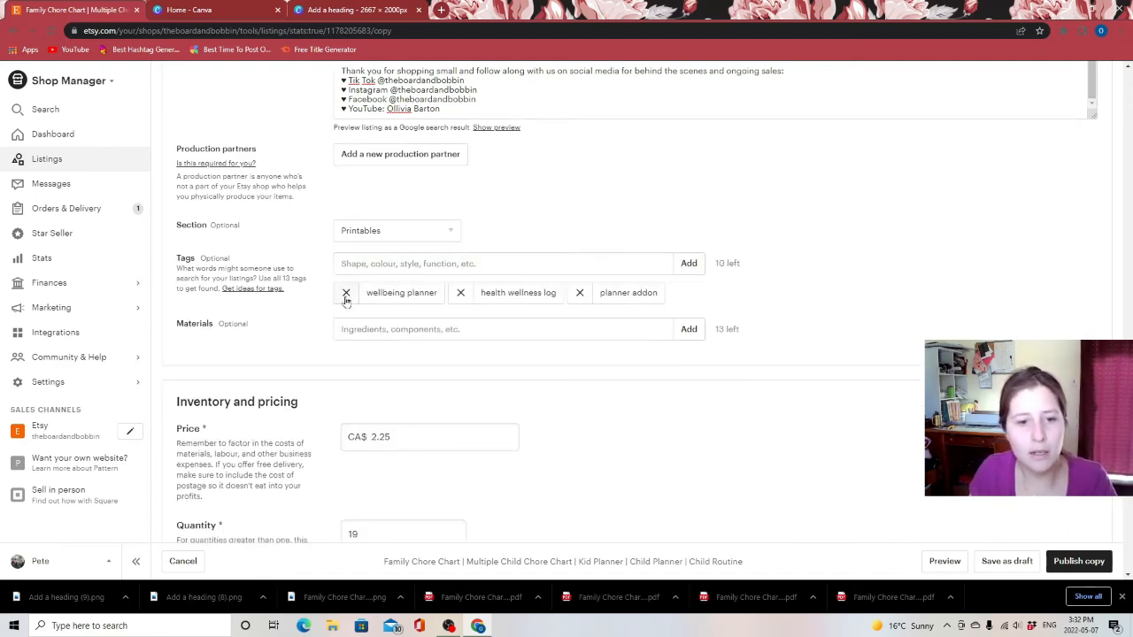
left_click(346, 293)
left_click(346, 293)
left_click(346, 292)
Add the tags chore chart, children chore, 3 child chore chart, 3 child chore and planner
left_click(388, 265)
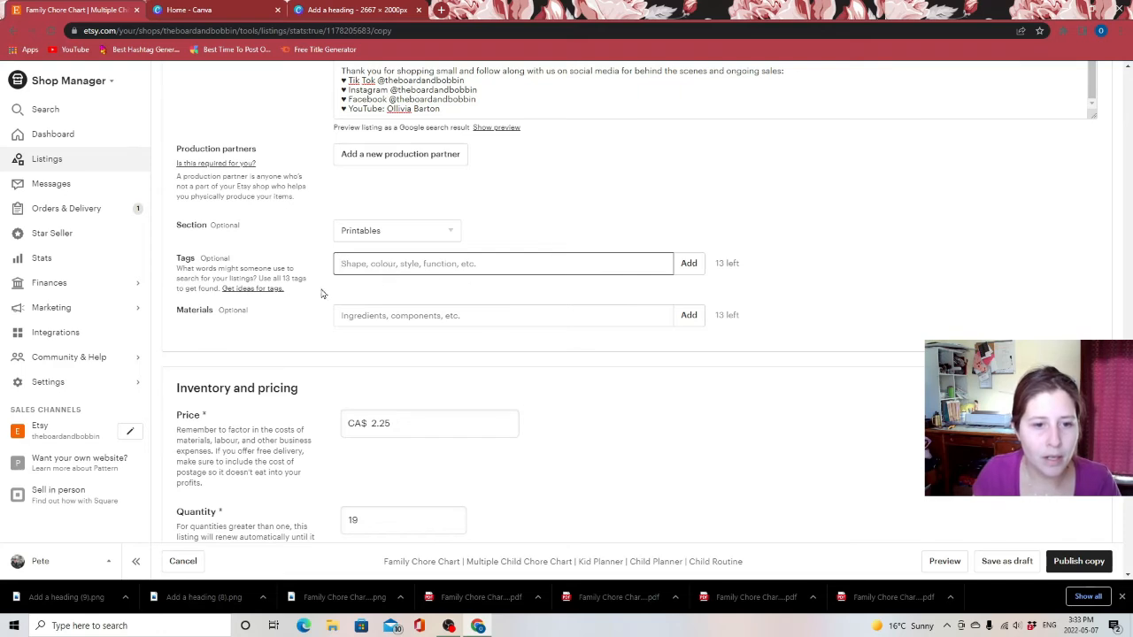
type("chore chart")
key("Return")
type("children chore")
key("Return")
type("3 child chore cah")
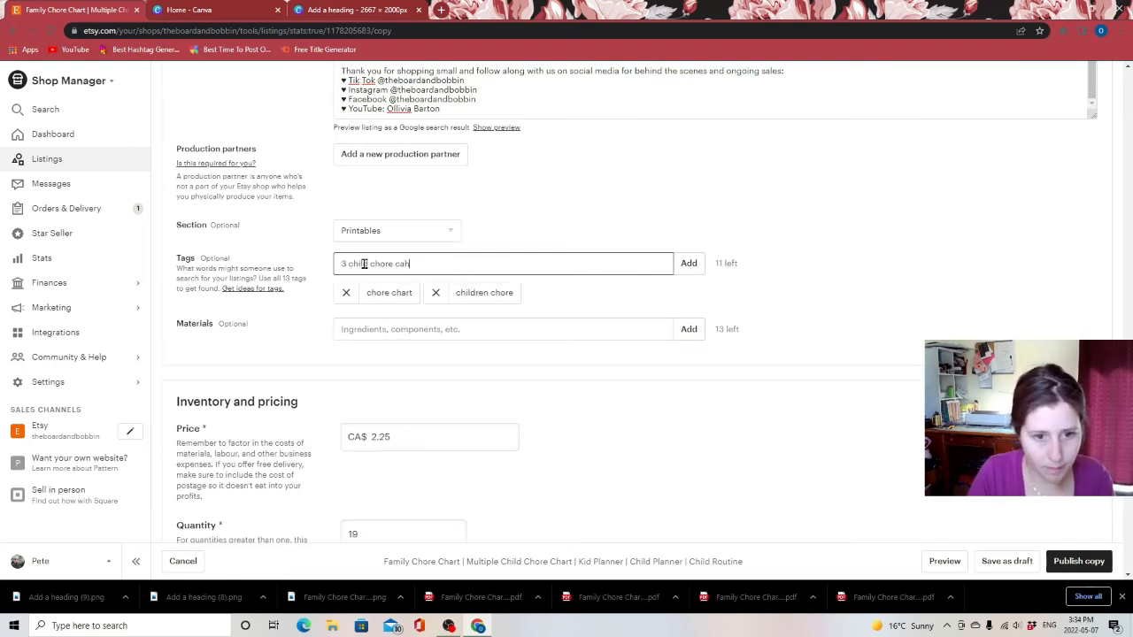
key("BackSpace")
key("BackSpace")
type("hart")
key("Return")
type("3 child chore")
key("Return")
type("planner")
key("Return")
Add the tags mom planner, mom printable, printable chore, printable chart and modern chore chart
type("m")
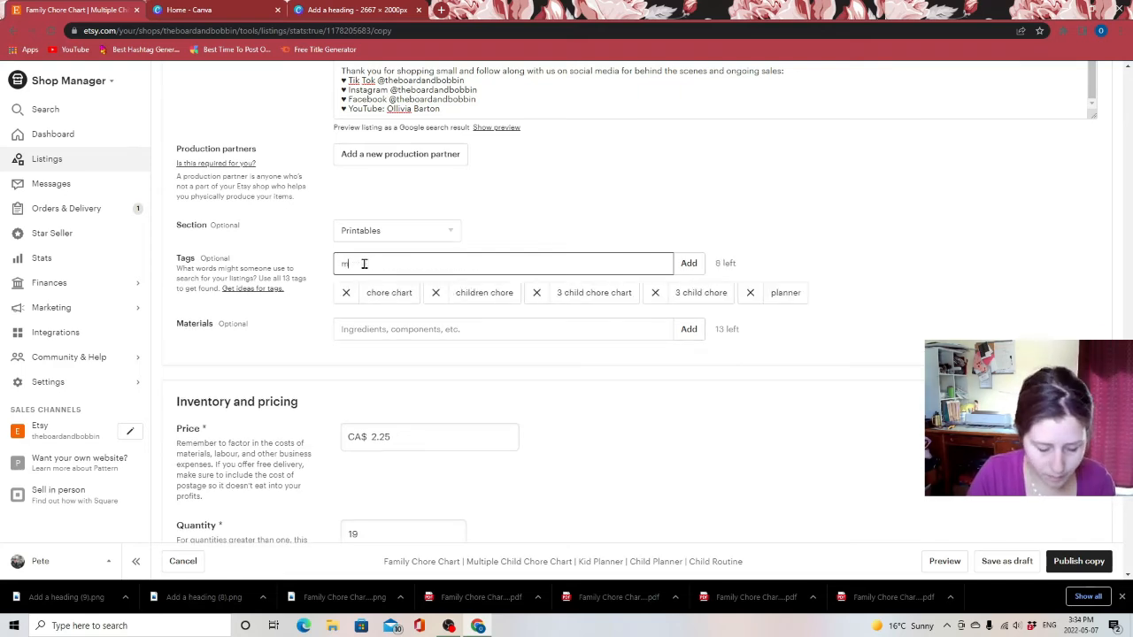
type("om planner")
key("Return")
type("mom printable")
key("Return")
type("printable chore chart")
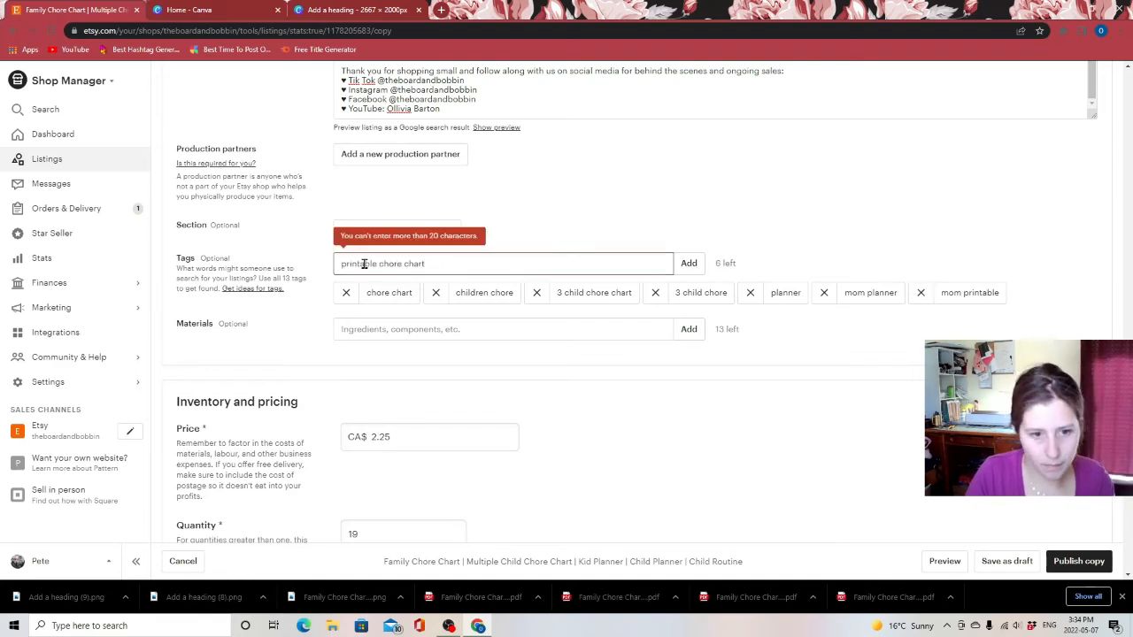
key("BackSpace")
key("BackSpace")
key("BackSpace")
key("BackSpace")
key("BackSpace")
key("BackSpace")
key("Return")
type("printable chart")
key("Return")
type("modern chore chart")
key("Return")
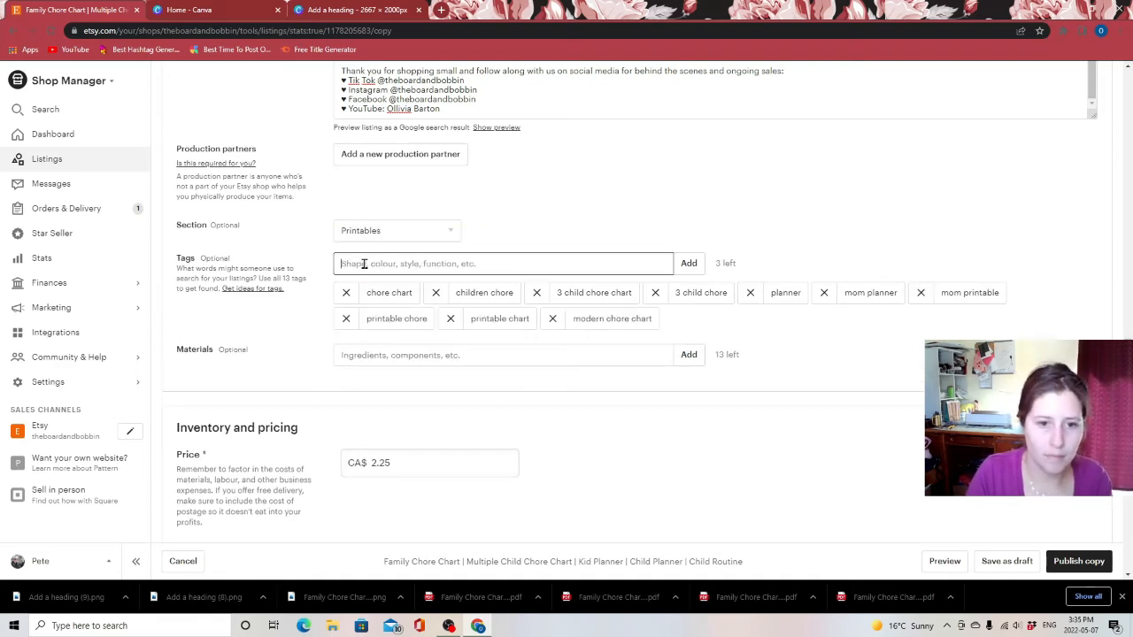
Add the tags colourful chore, chores for kids and kid organization to fill all 13 tags
type("colourful chore c")
key("Return")
type("chores fo")
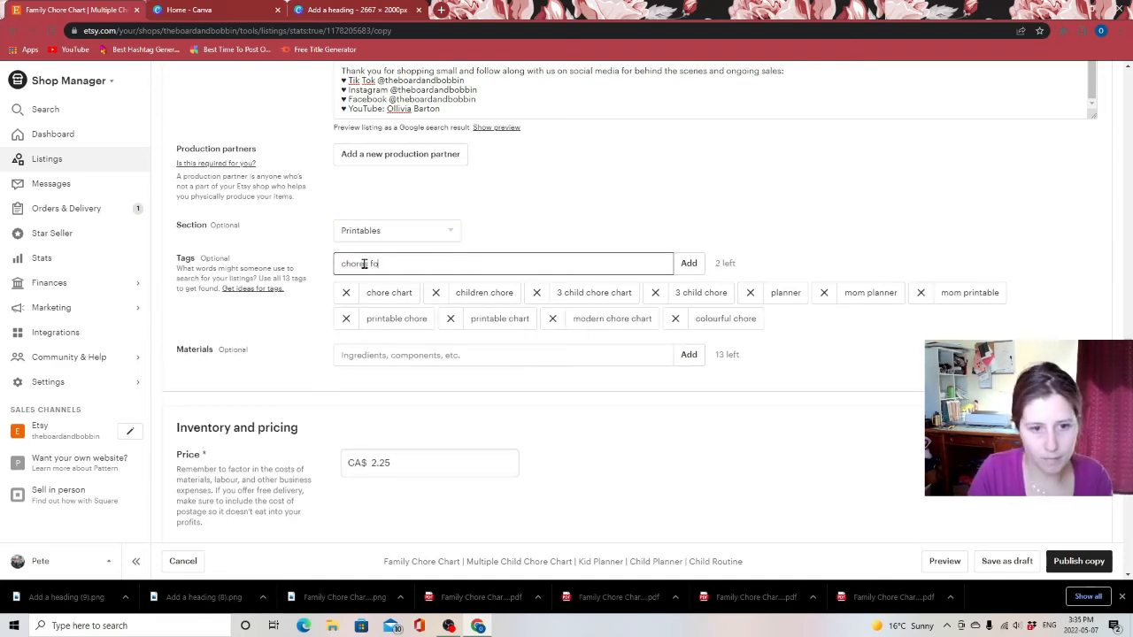
type("r kids")
key("Return")
type("kid organization")
key("Return")
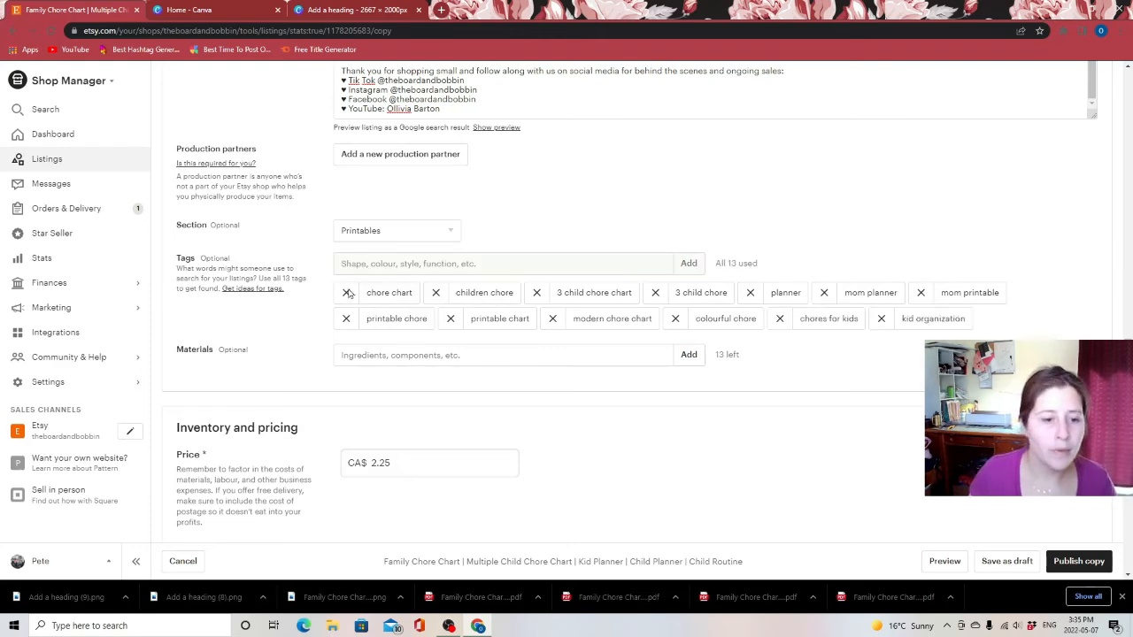
Delete all five existing Mental Wellness Tracker digital files from the listing
scroll(358, 319, "down", 3)
scroll(389, 367, "down", 2)
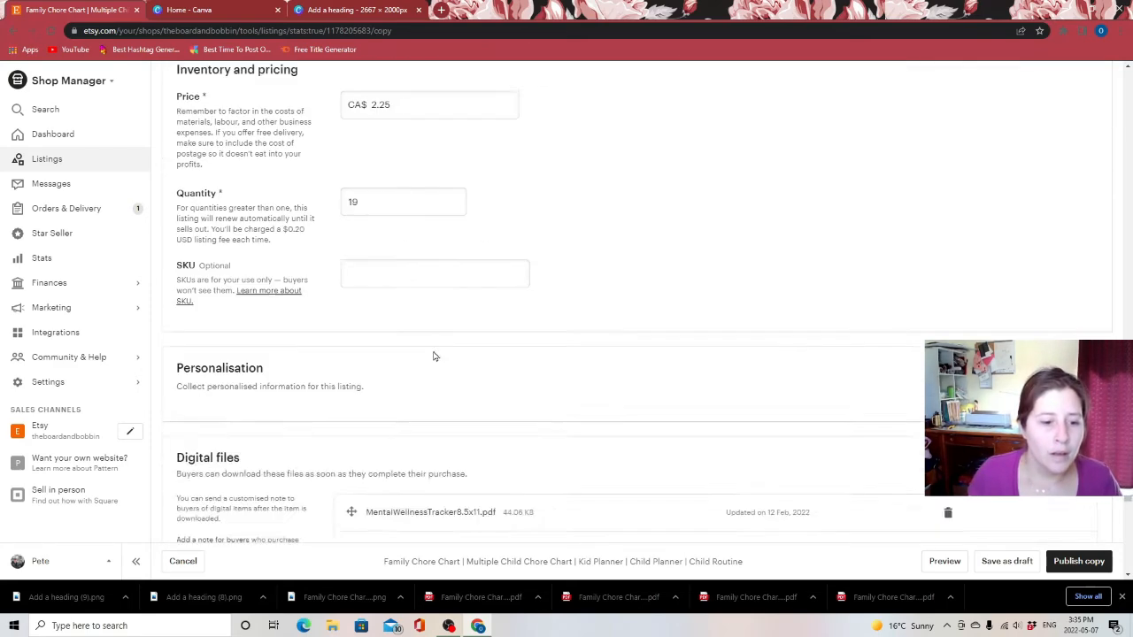
scroll(434, 356, "down", 2)
scroll(364, 382, "down", 1)
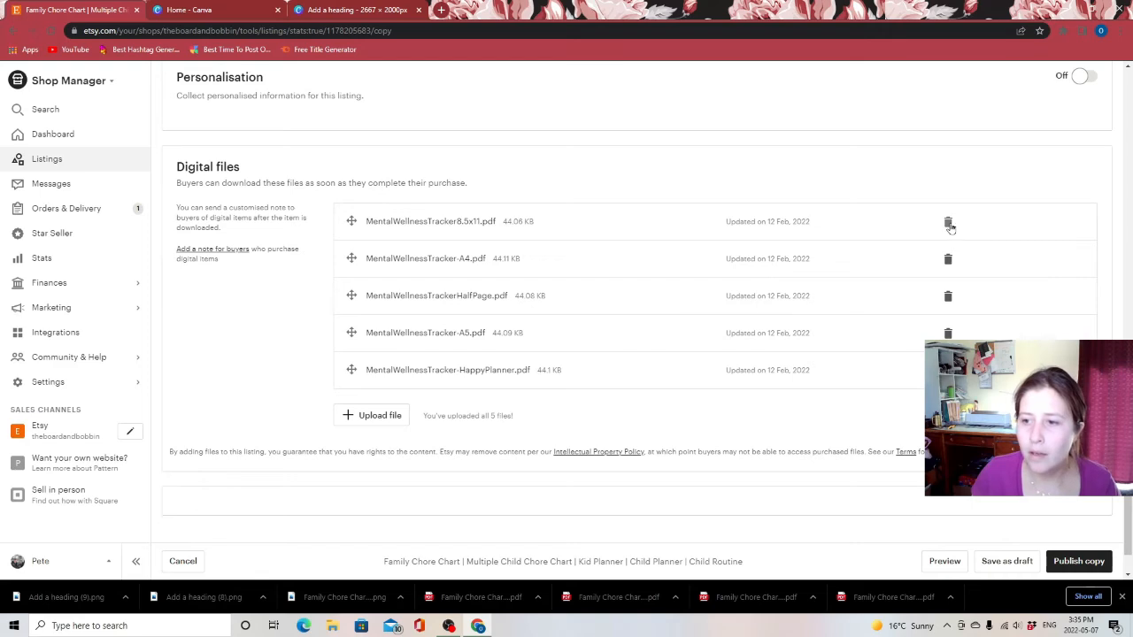
left_click(949, 225)
left_click(949, 226)
left_click(949, 225)
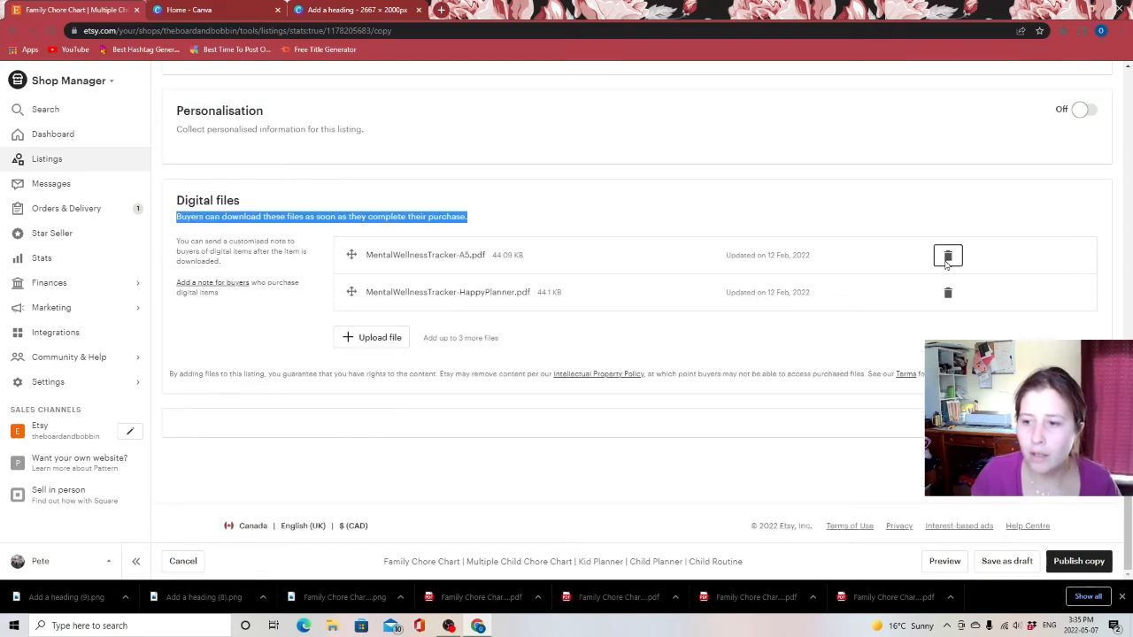
left_click(947, 258)
left_click(948, 292)
left_click(664, 290)
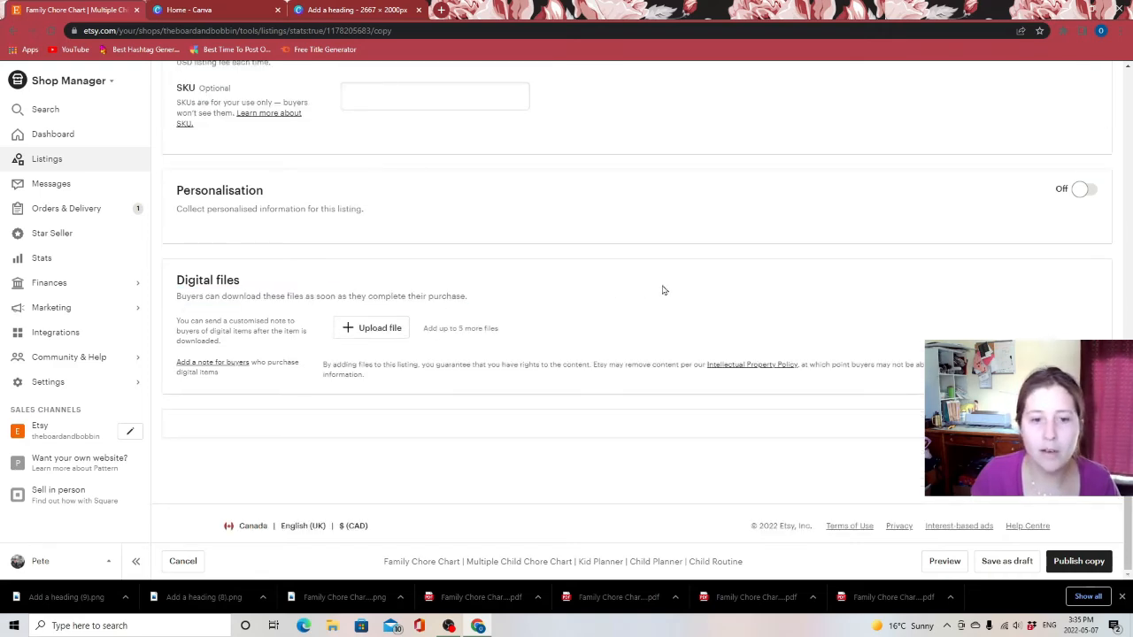
Upload the four Family Chore Chart Printable PDFs (Letter, Happy Planner Classic, A4, Half) as digital files
left_click(363, 328)
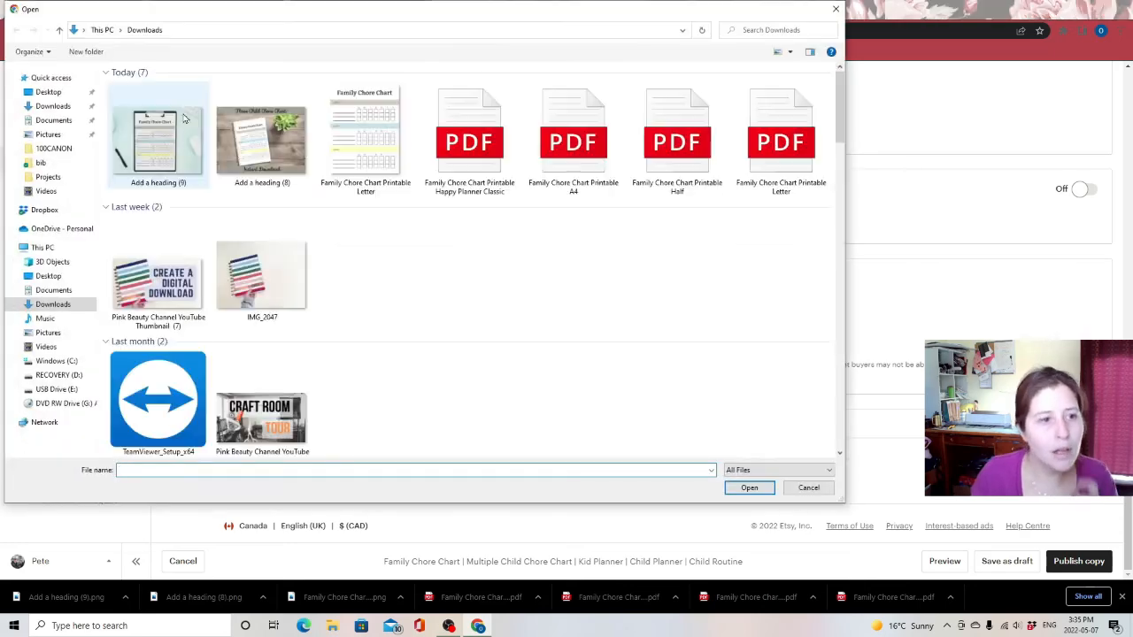
left_click(466, 146)
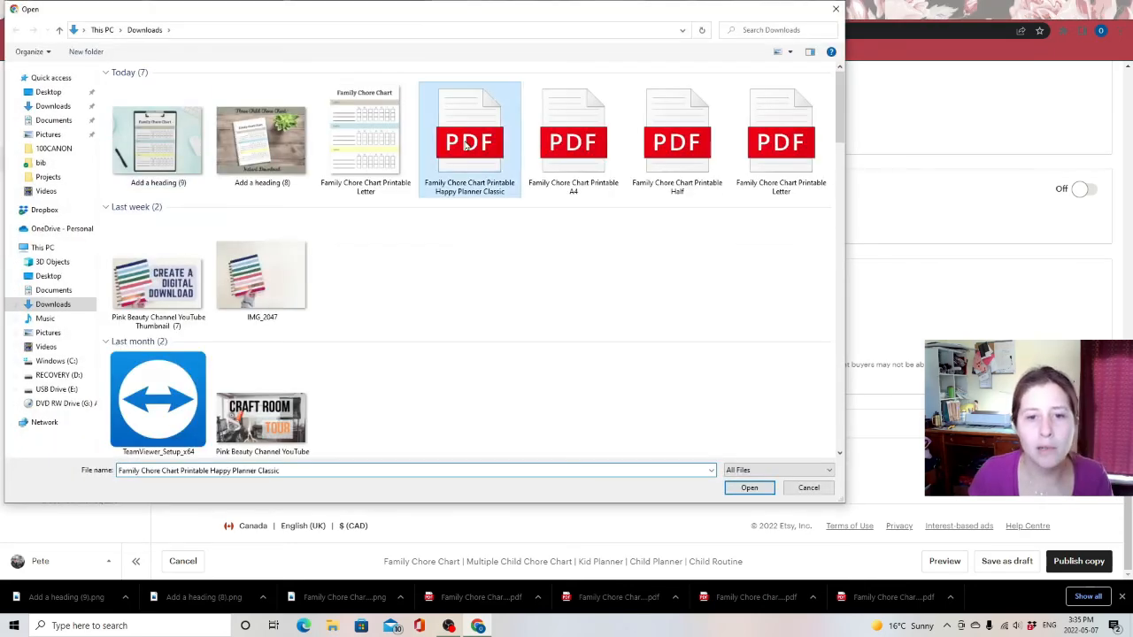
left_click(602, 156, "ctrl")
left_click(677, 152, "ctrl")
left_click(772, 161, "ctrl")
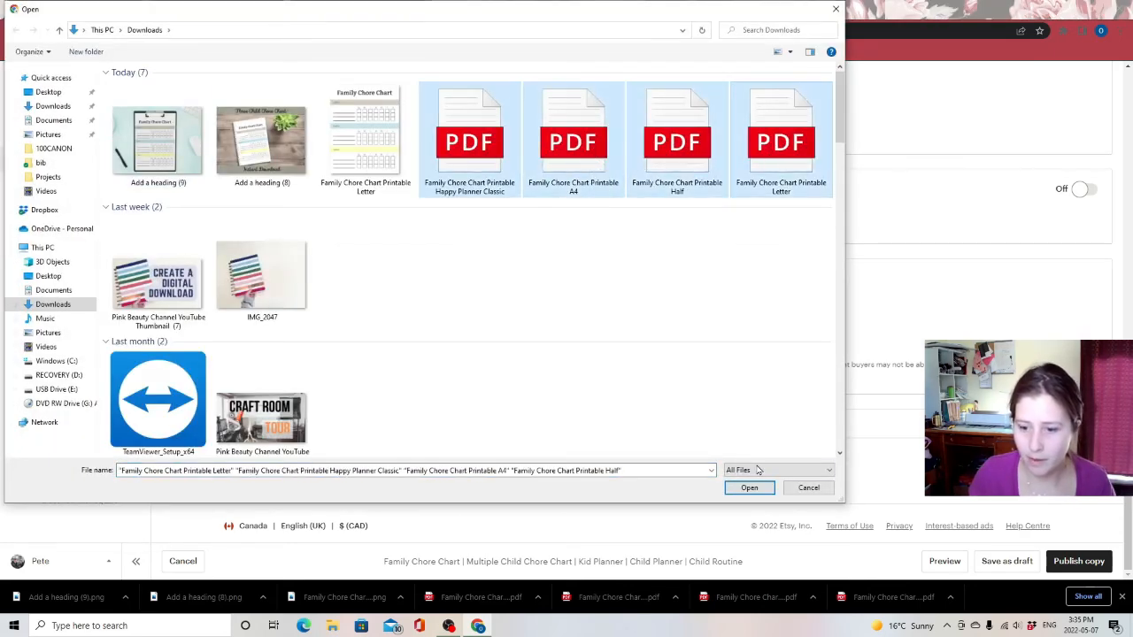
left_click(763, 488)
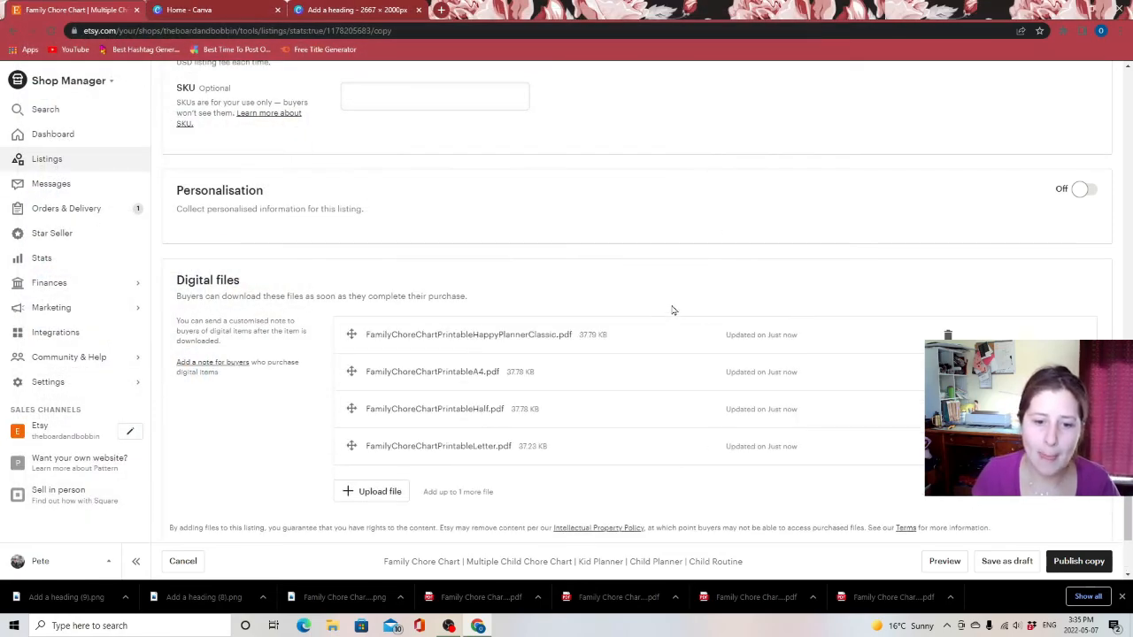
Review the edited listing and preview it, browsing and enlarging its photos
scroll(651, 303, "down", 3)
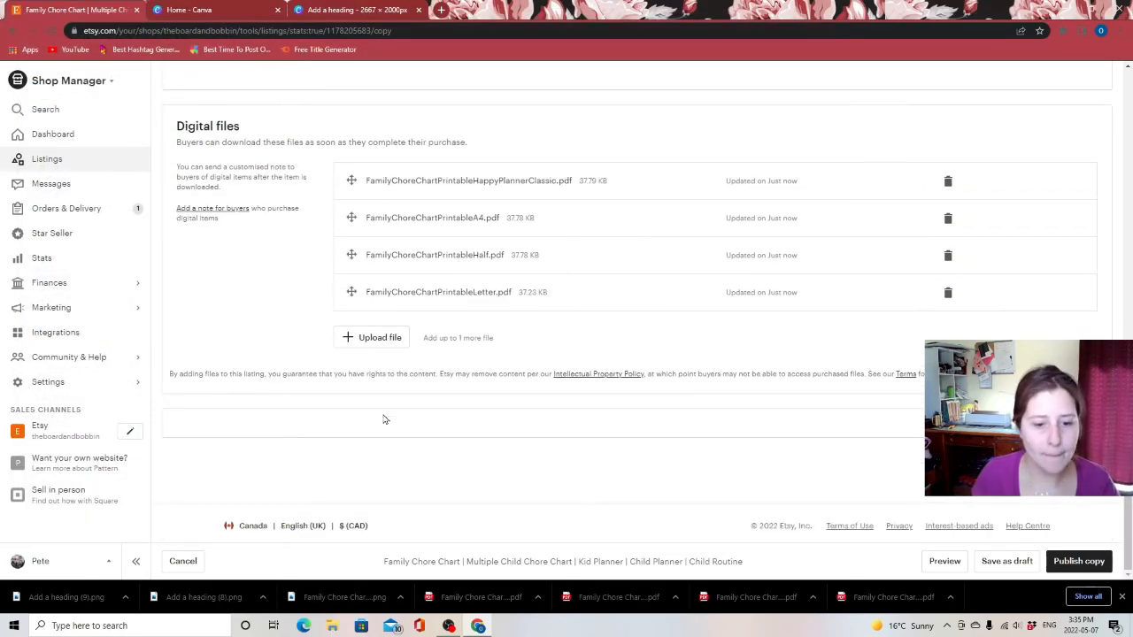
scroll(422, 407, "up", 20)
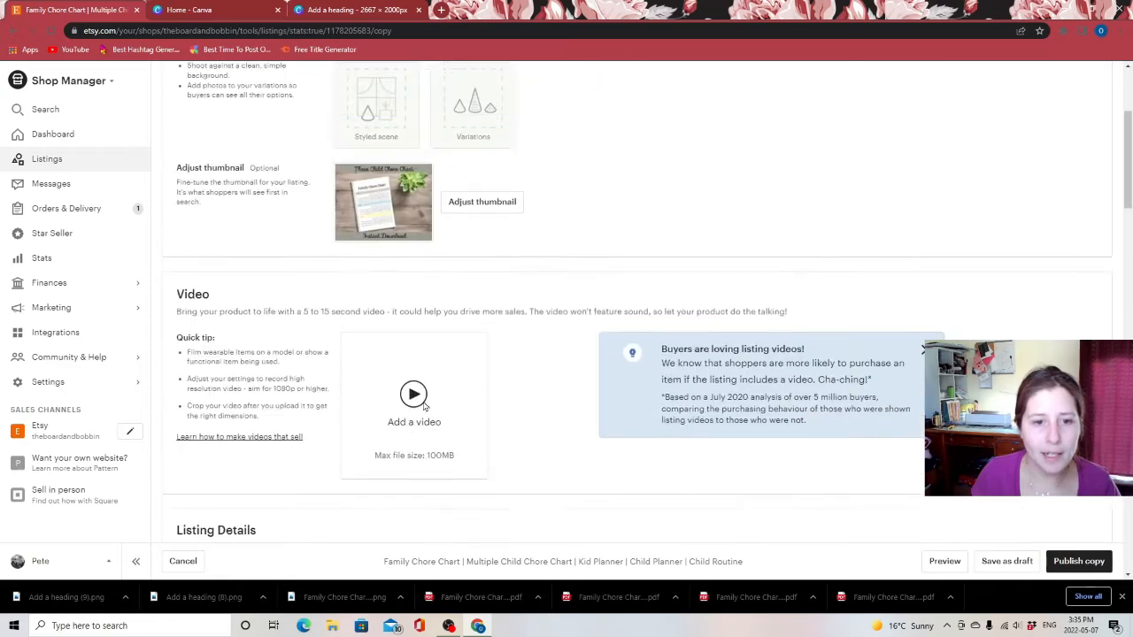
scroll(424, 405, "up", 3)
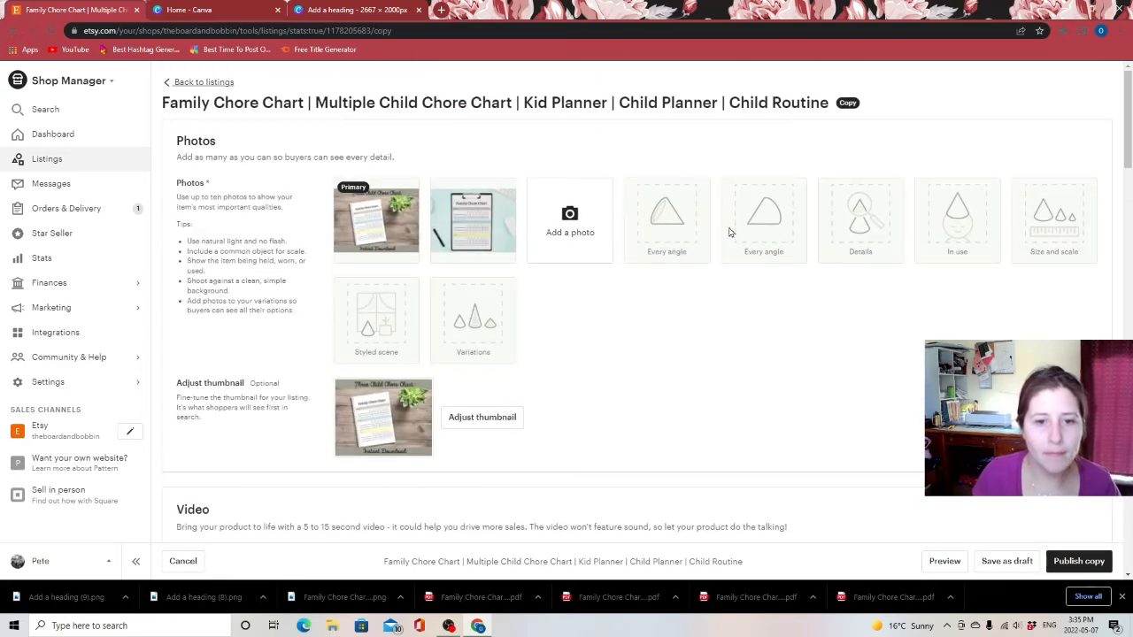
scroll(720, 392, "down", 20)
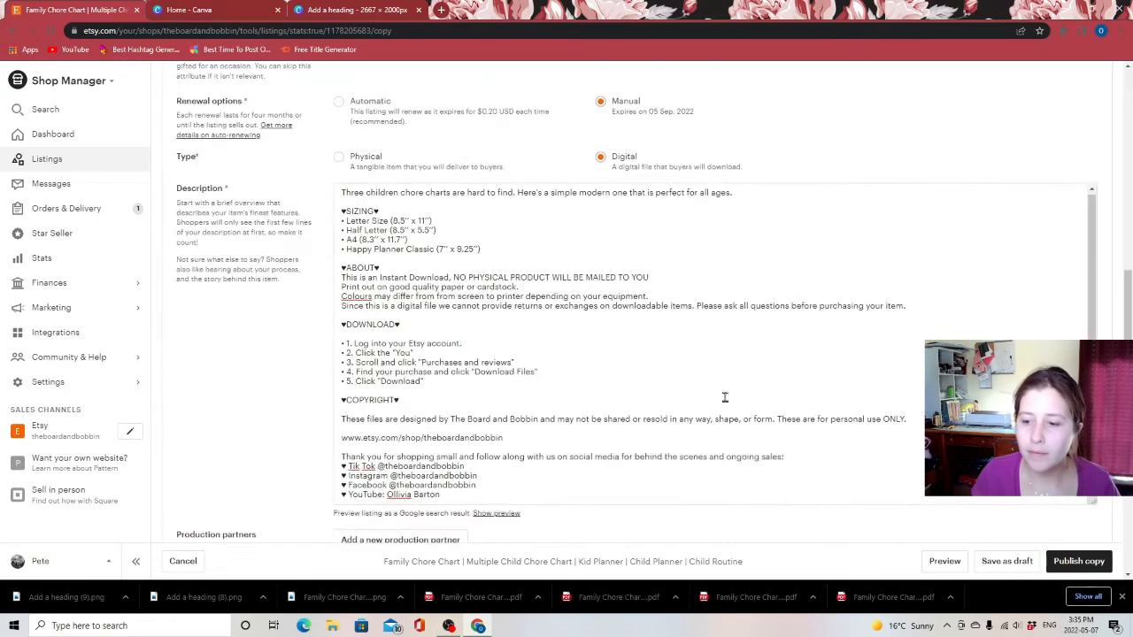
left_click(943, 562)
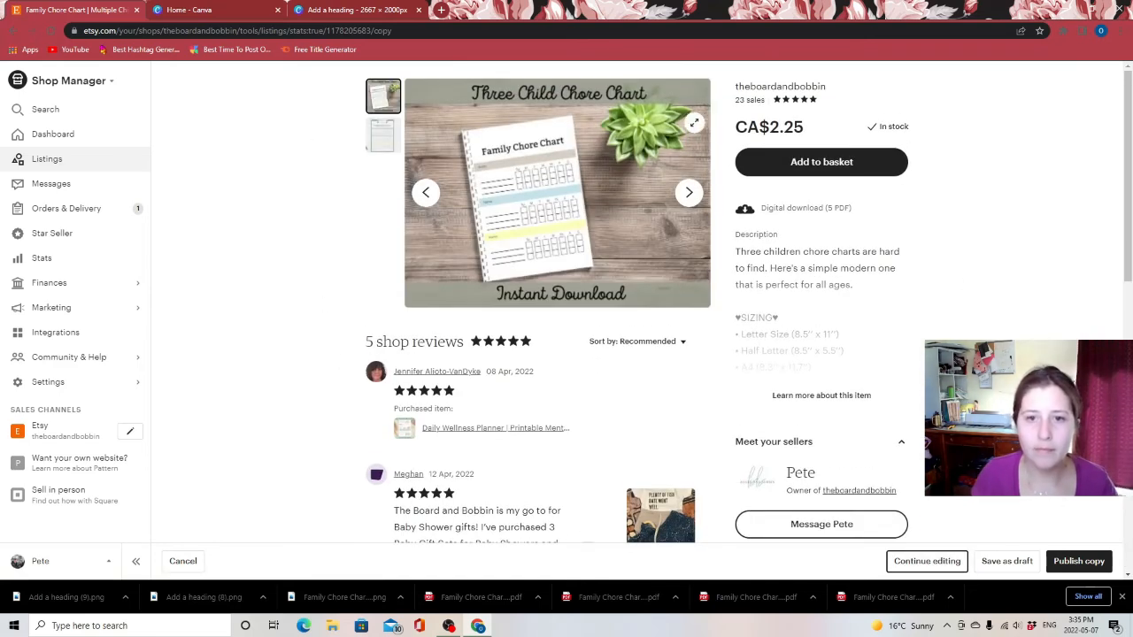
left_click(690, 193)
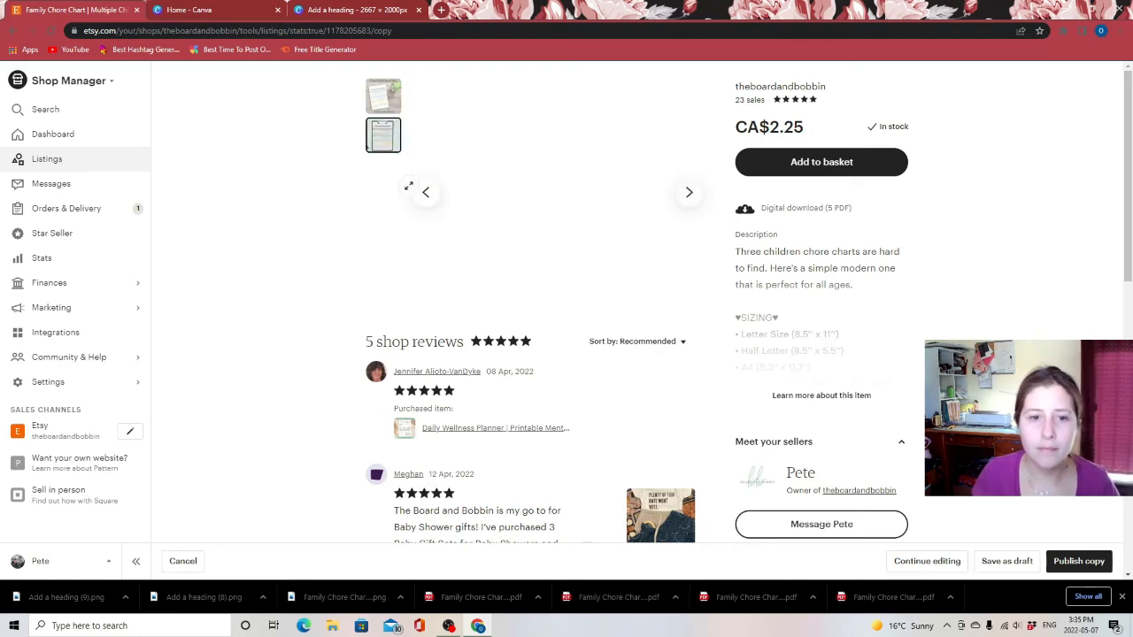
left_click(426, 193)
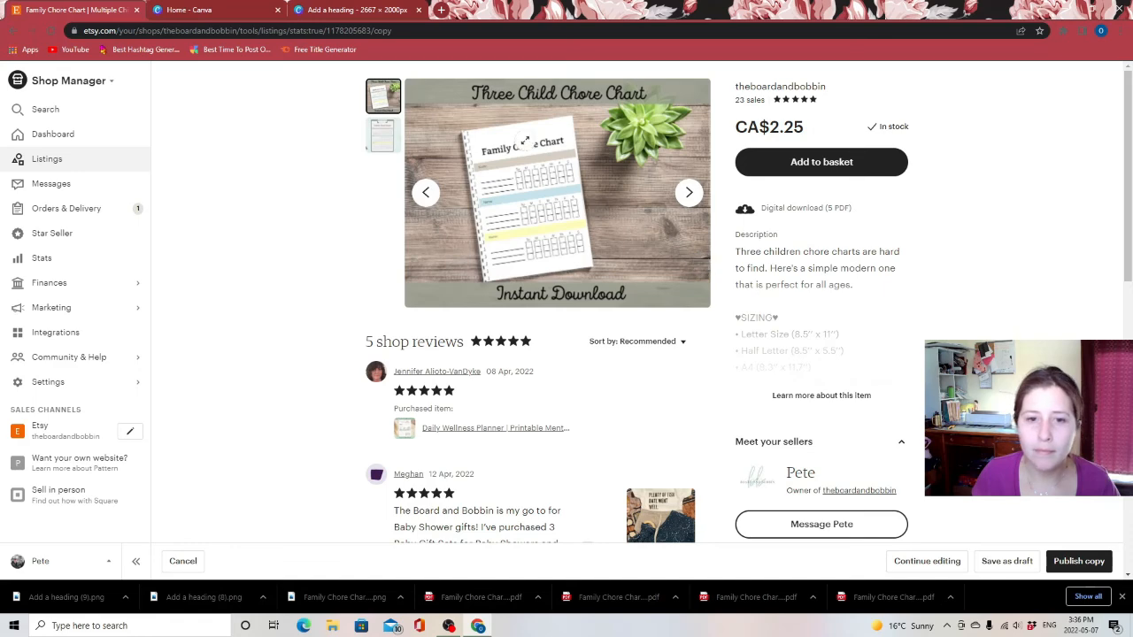
left_click(491, 169)
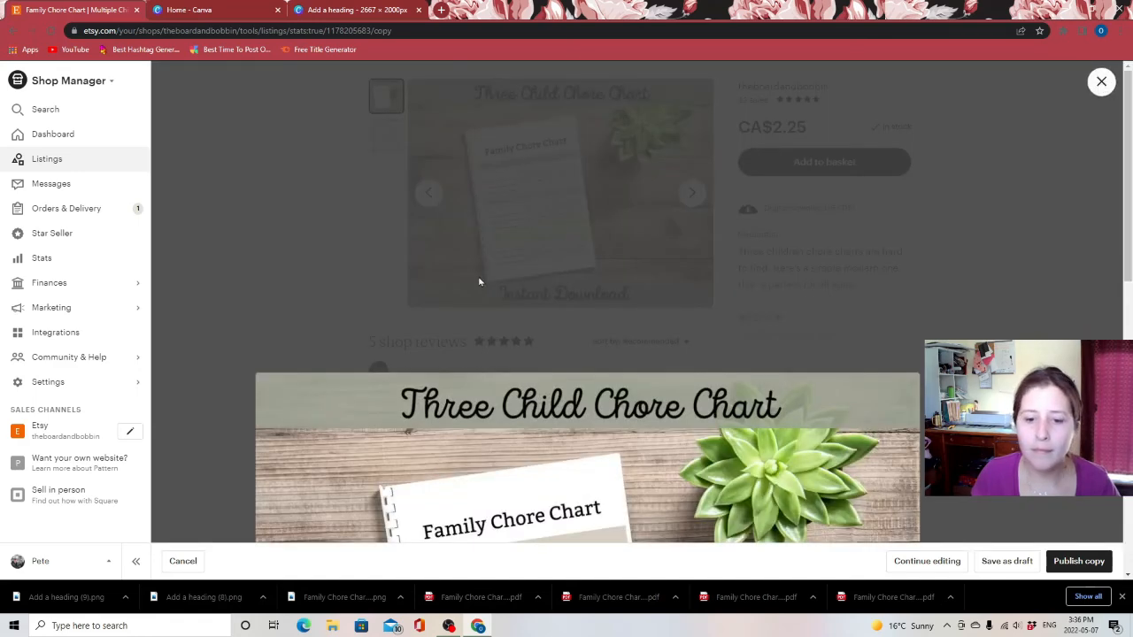
scroll(703, 342, "down", 4)
scroll(875, 253, "up", 4)
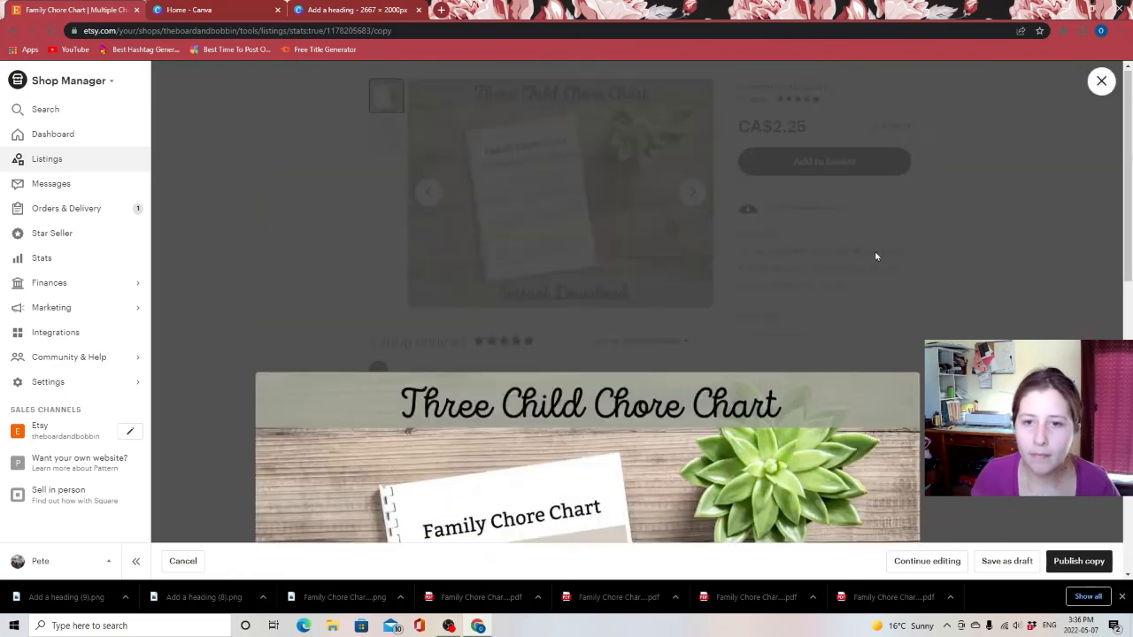
left_click(1101, 81)
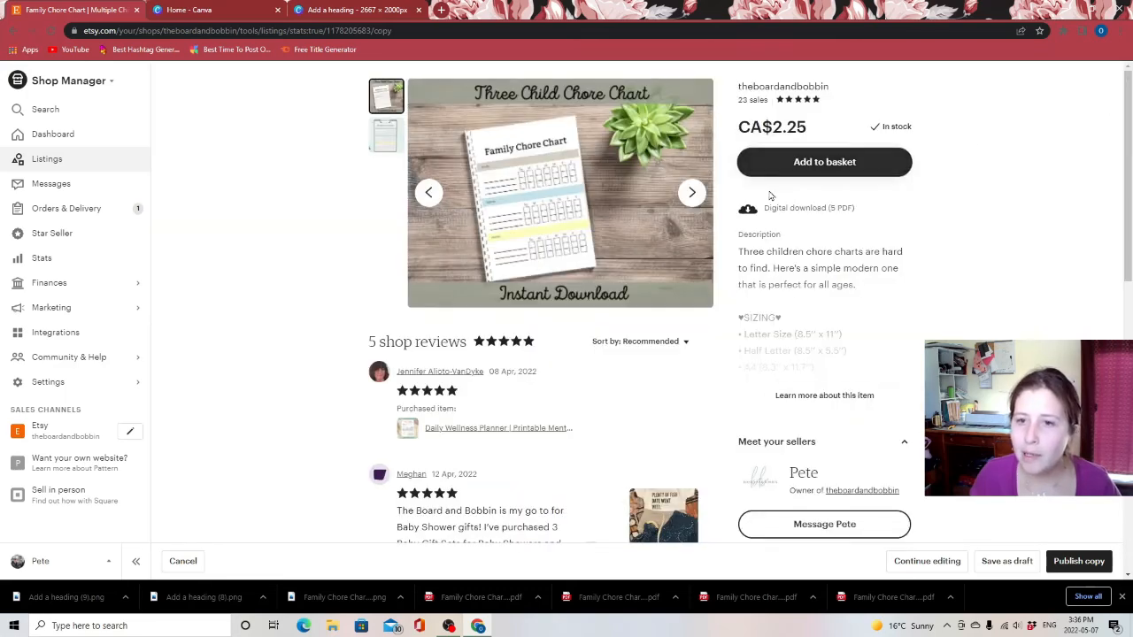
Publish the copied listing
left_click(1078, 557)
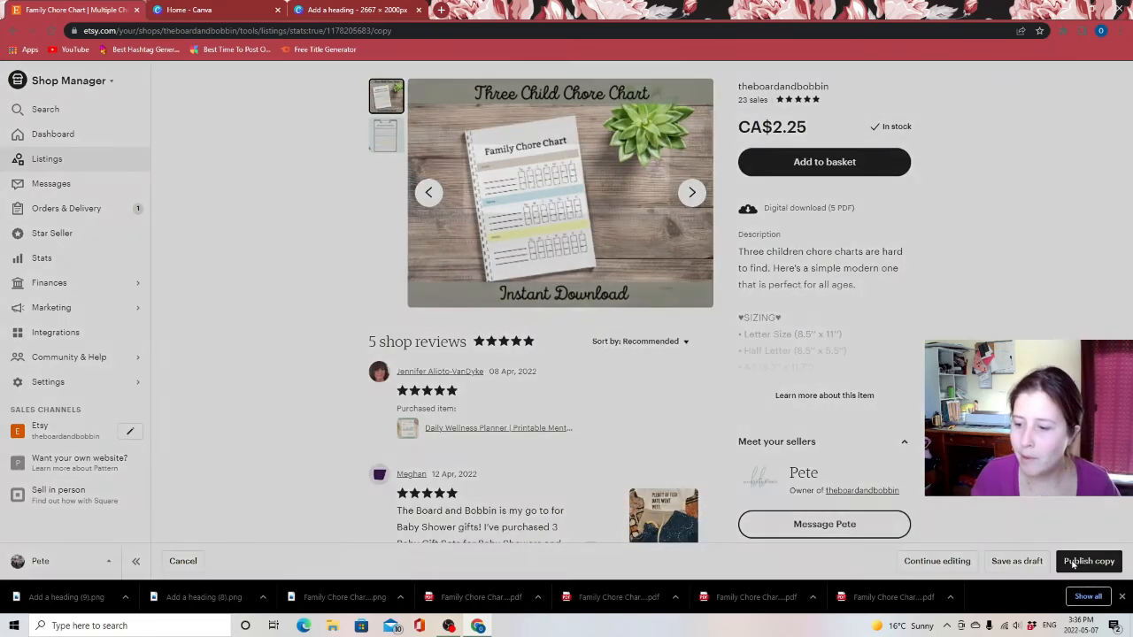
left_click(693, 278)
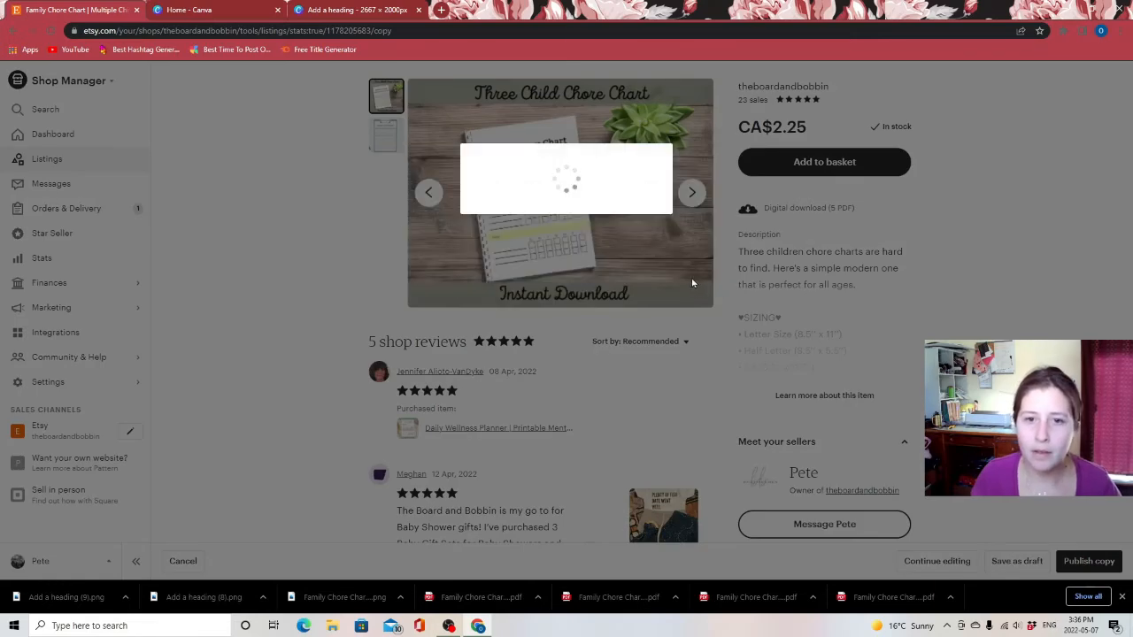